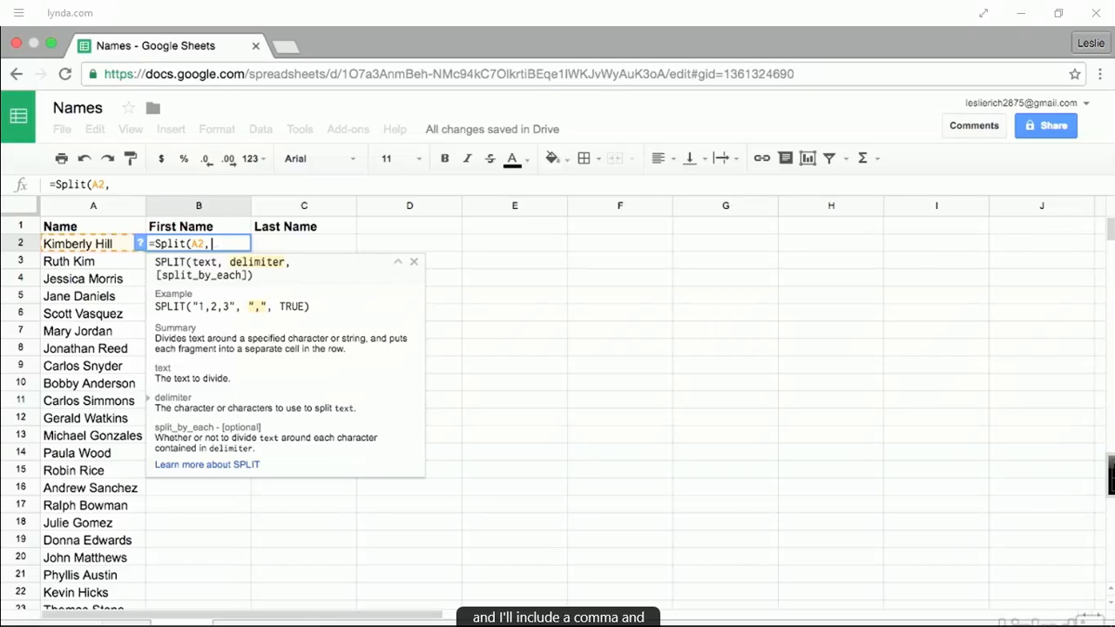
- Complete =SPLIT(A2," ") in B2 so the first and last names fill B2 and C2
text(" ")
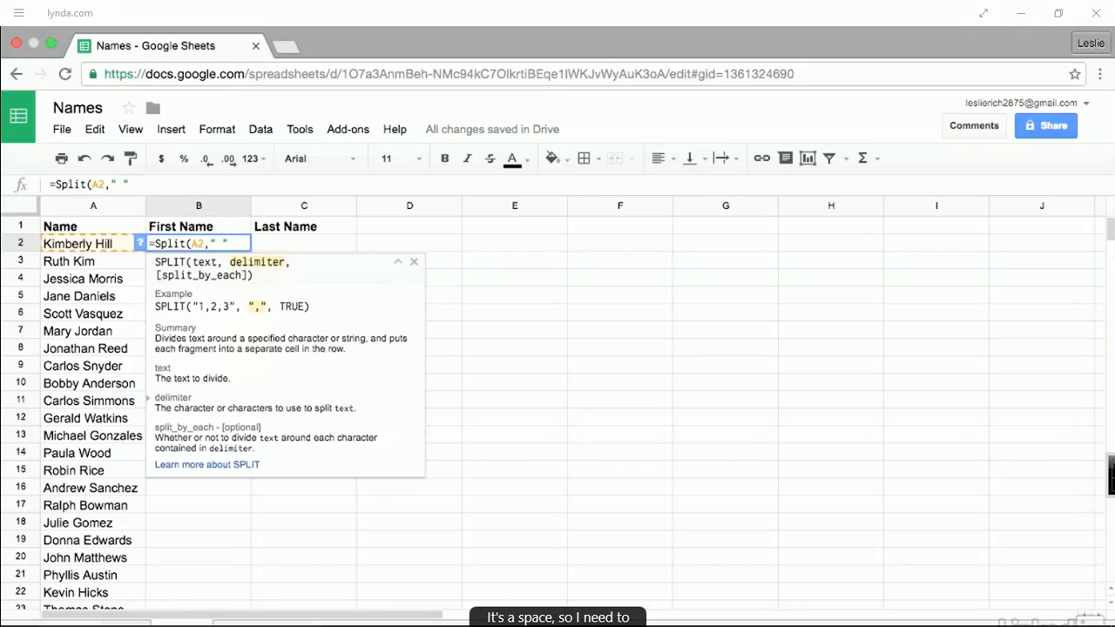
text())
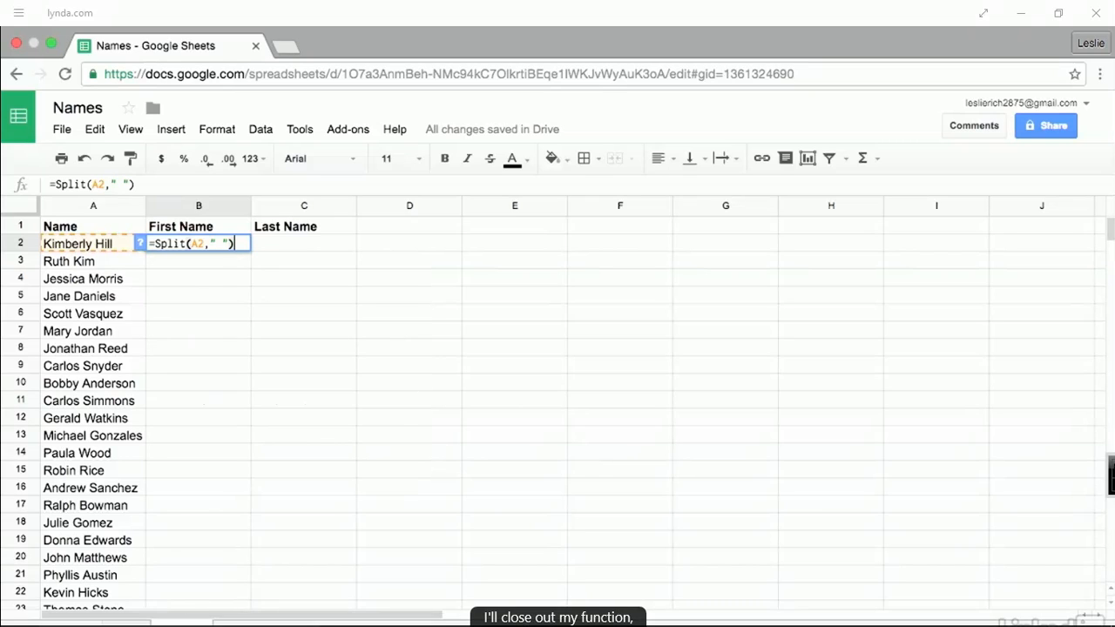
key(Return)
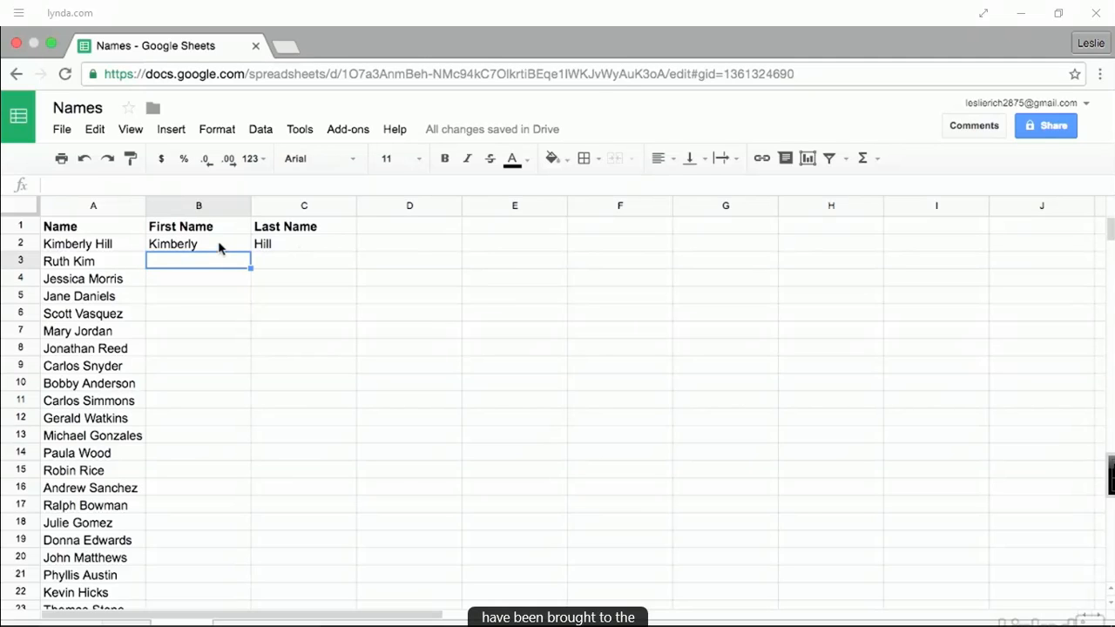
drag(218, 250, 294, 249)
click(248, 250)
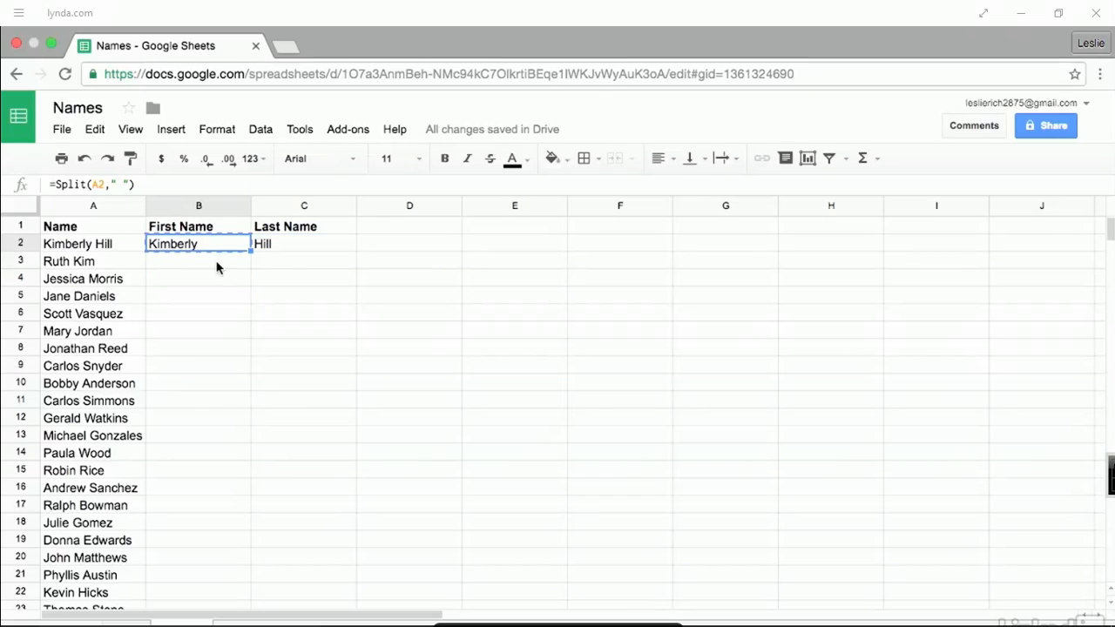
- Copy the B2 split formula down column B for every remaining name
key(ctrl+c)
drag(219, 264, 235, 609)
key(ctrl+v)
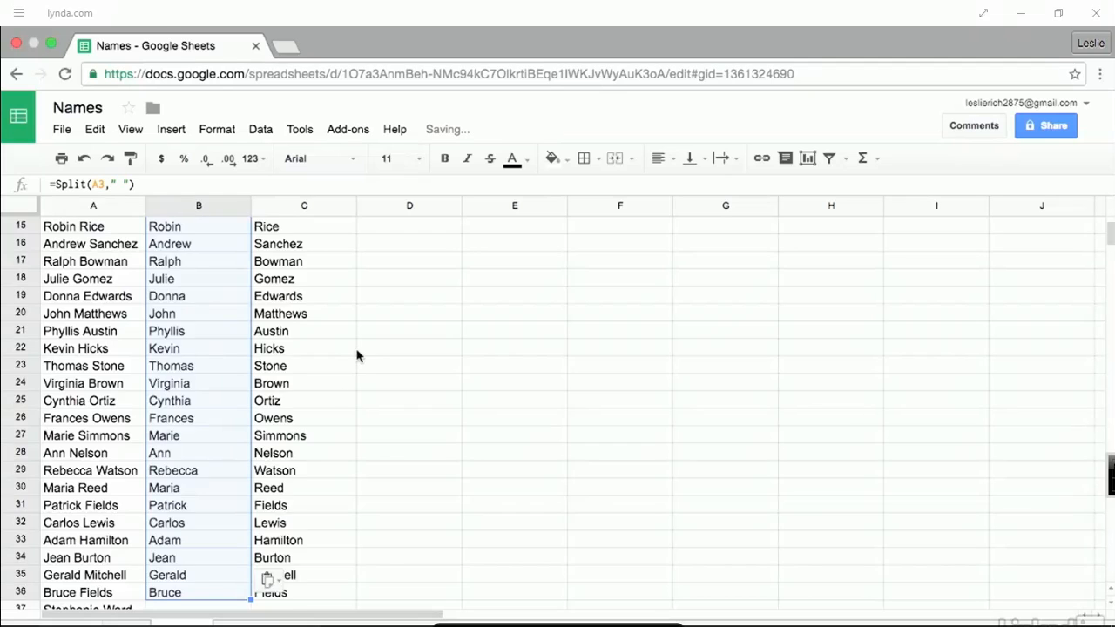
scroll(363, 354, up, 5)
click(404, 261)
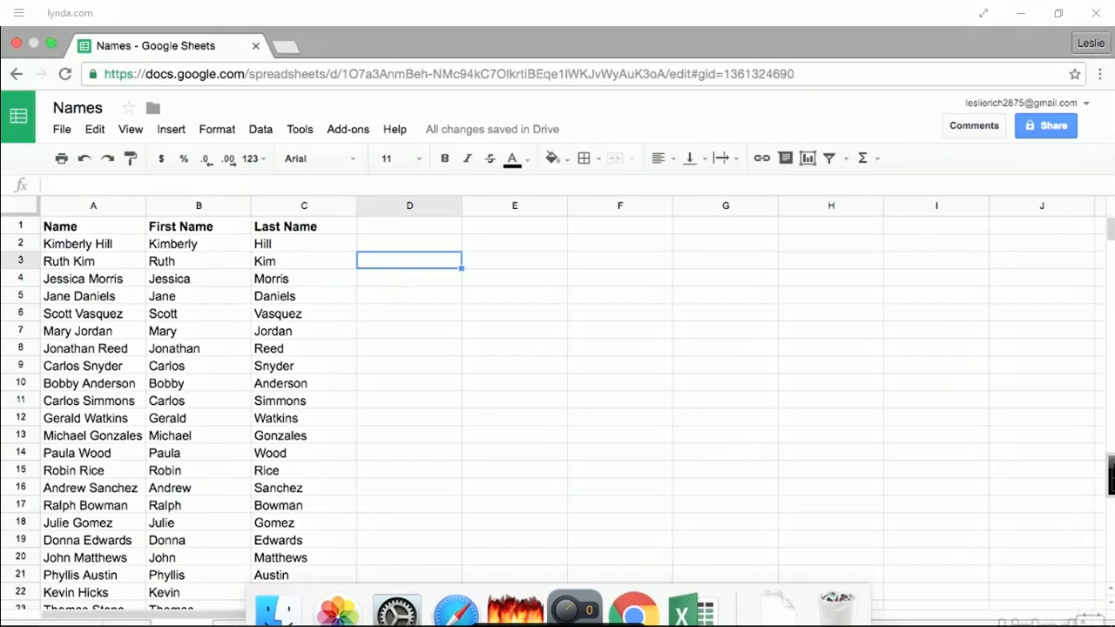
- Switch to the email-list sheet, insert a blank row above row 9, then undo it
click(127, 625)
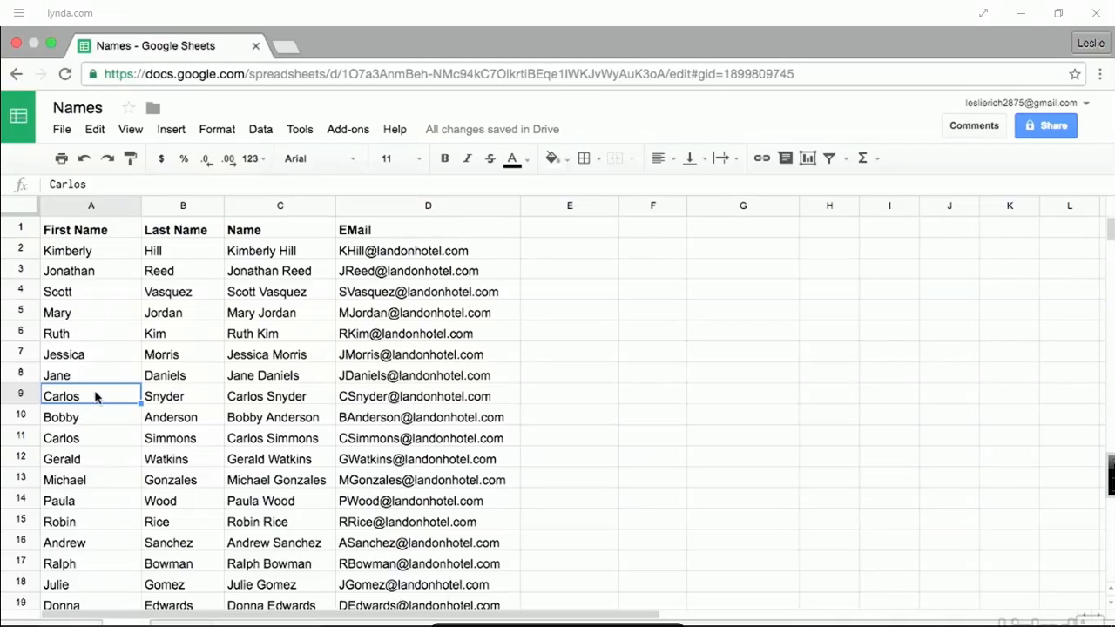
right_click(13, 398)
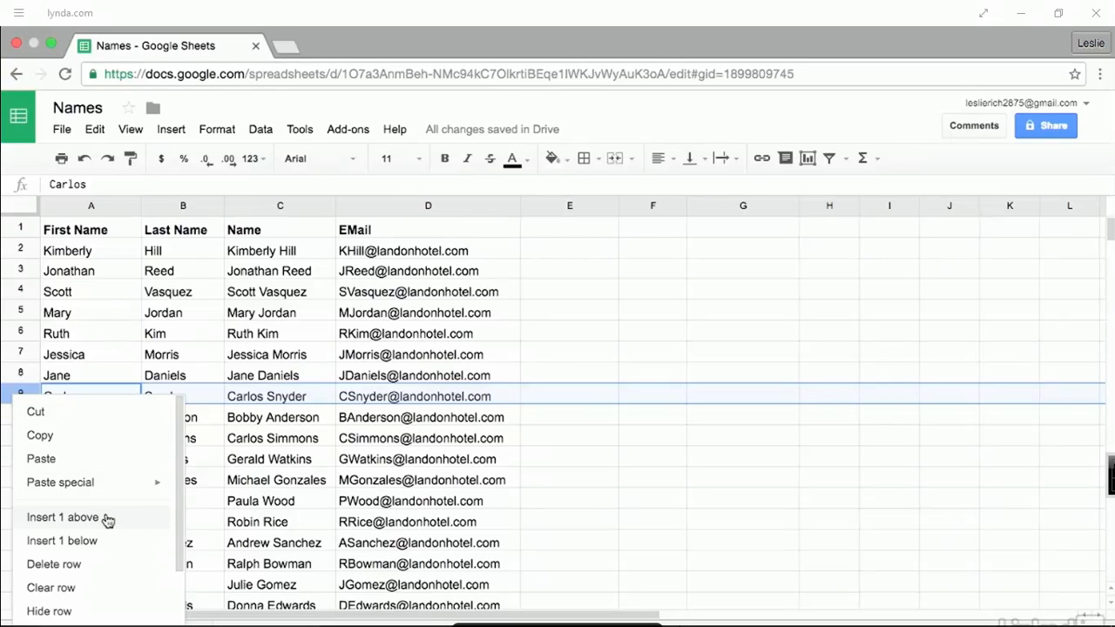
click(62, 517)
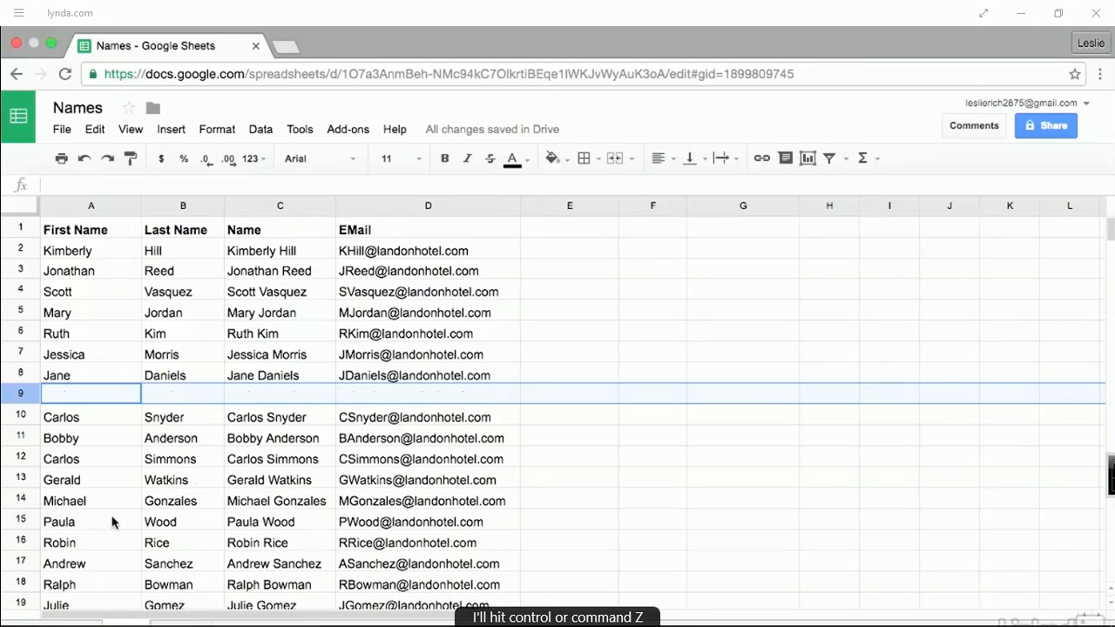
key(ctrl+z)
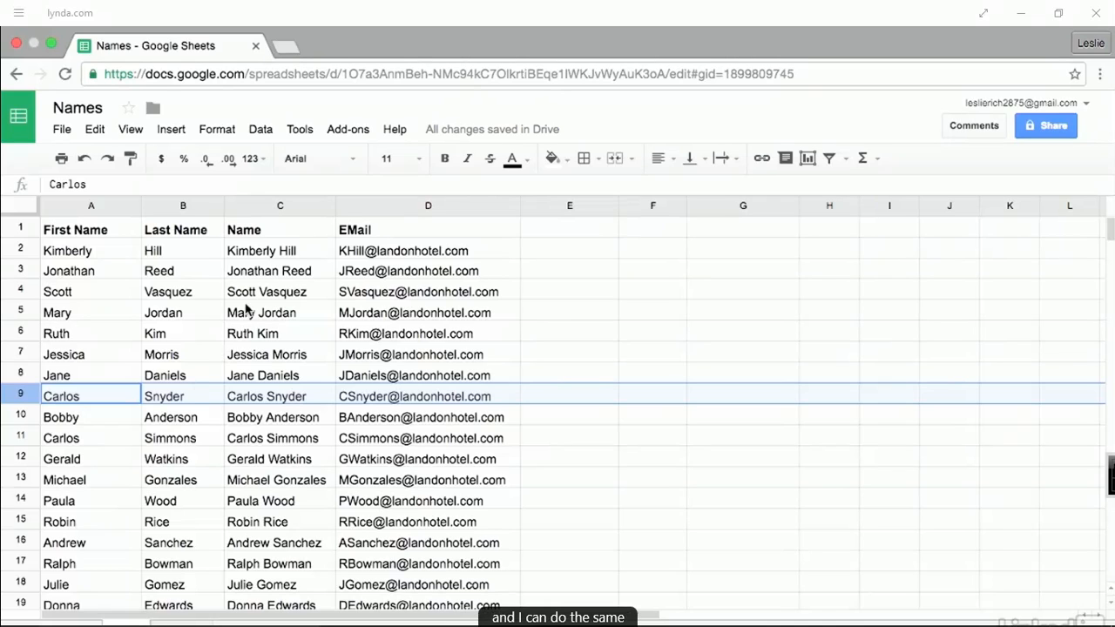
- Insert a column to the right of column C, then undo the insertion
right_click(255, 206)
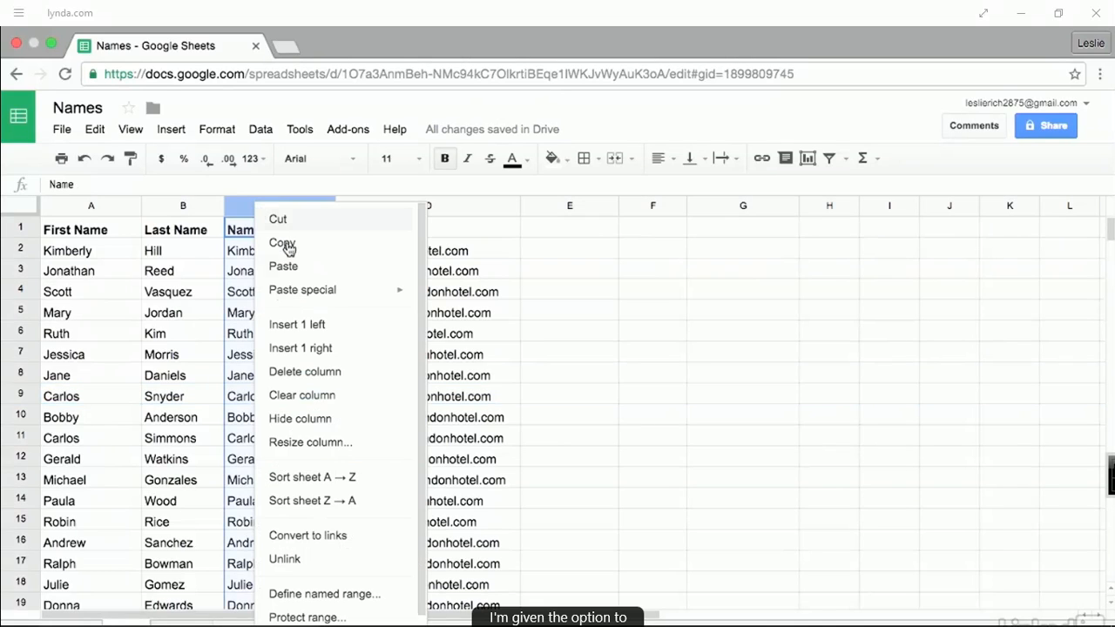
click(358, 351)
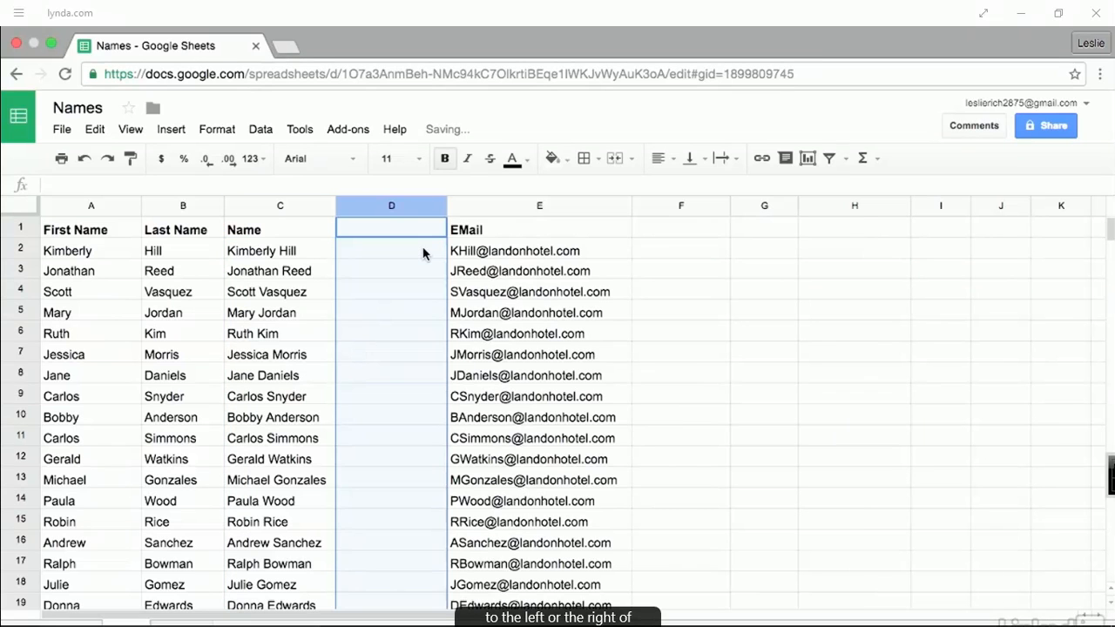
key(ctrl+z)
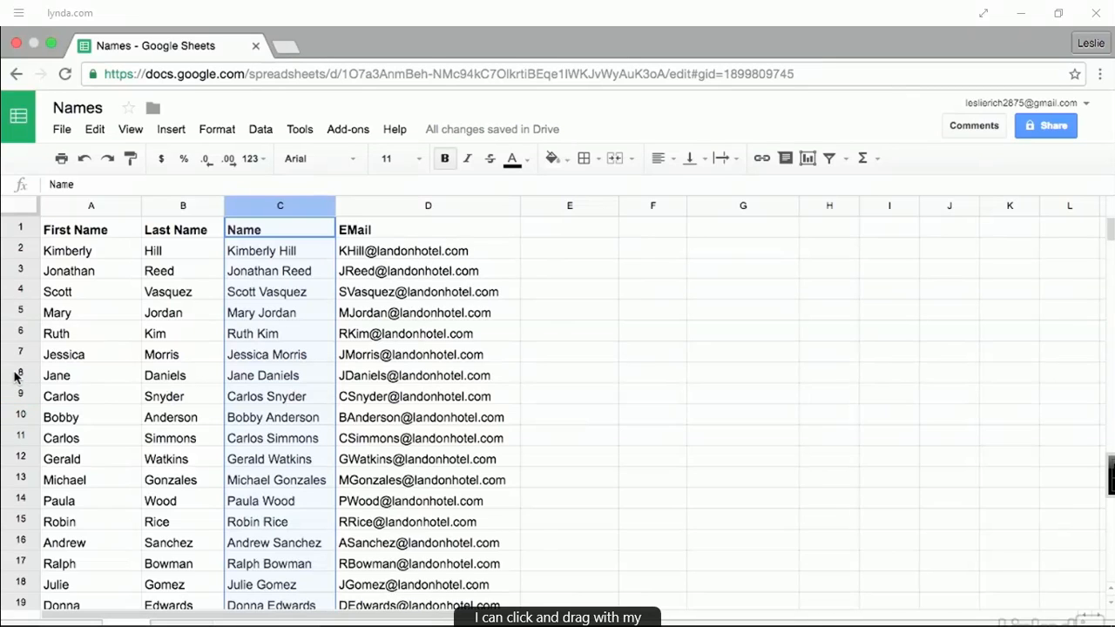
drag(15, 375, 16, 435)
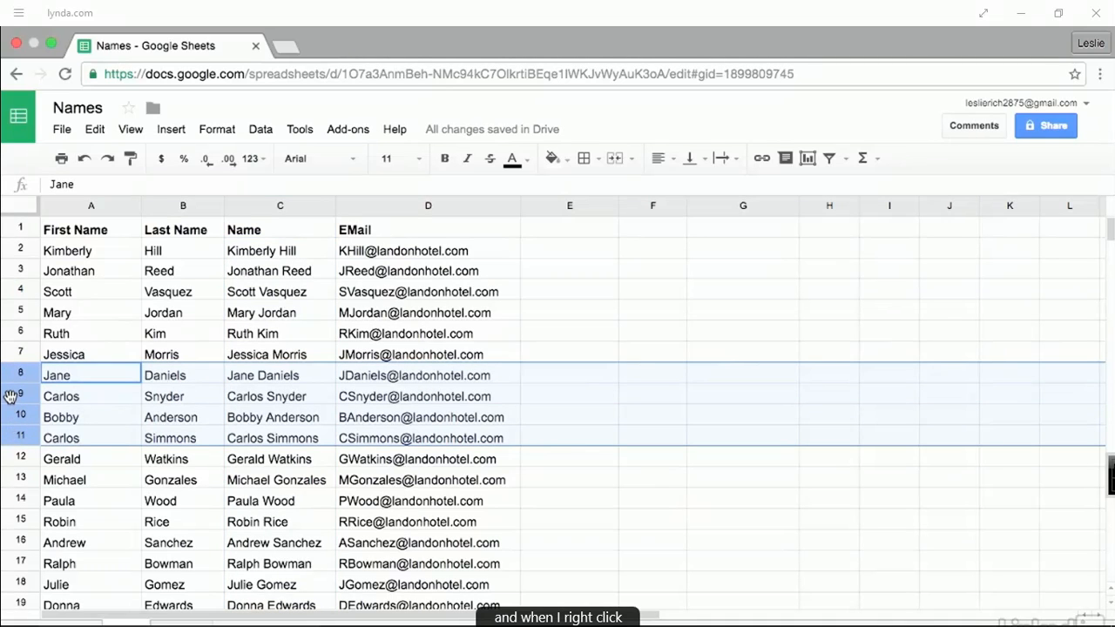
right_click(11, 397)
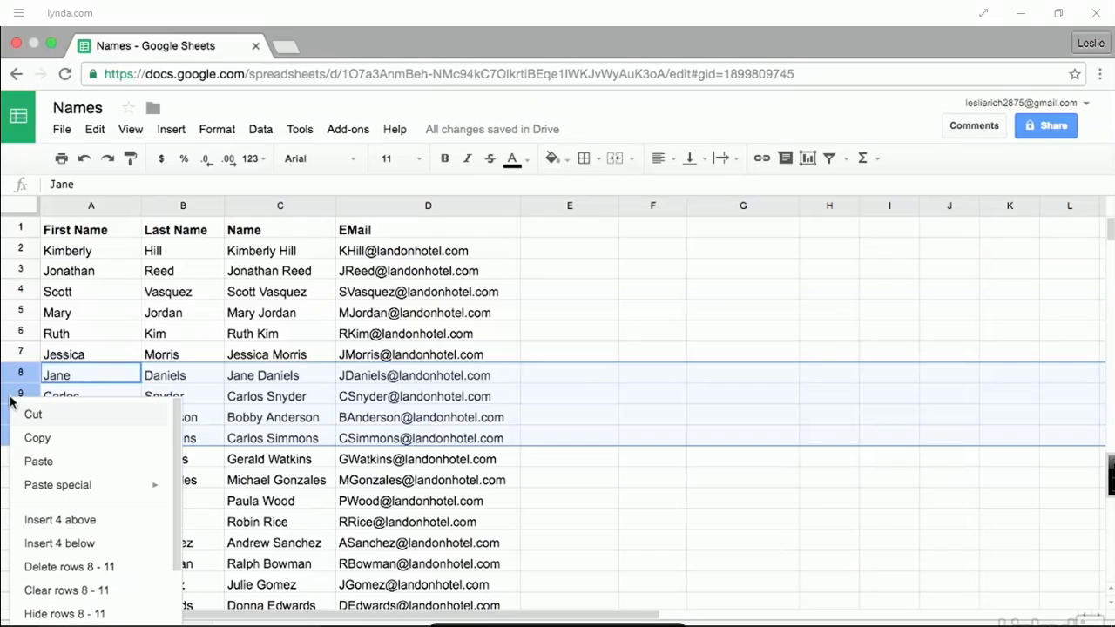
click(109, 520)
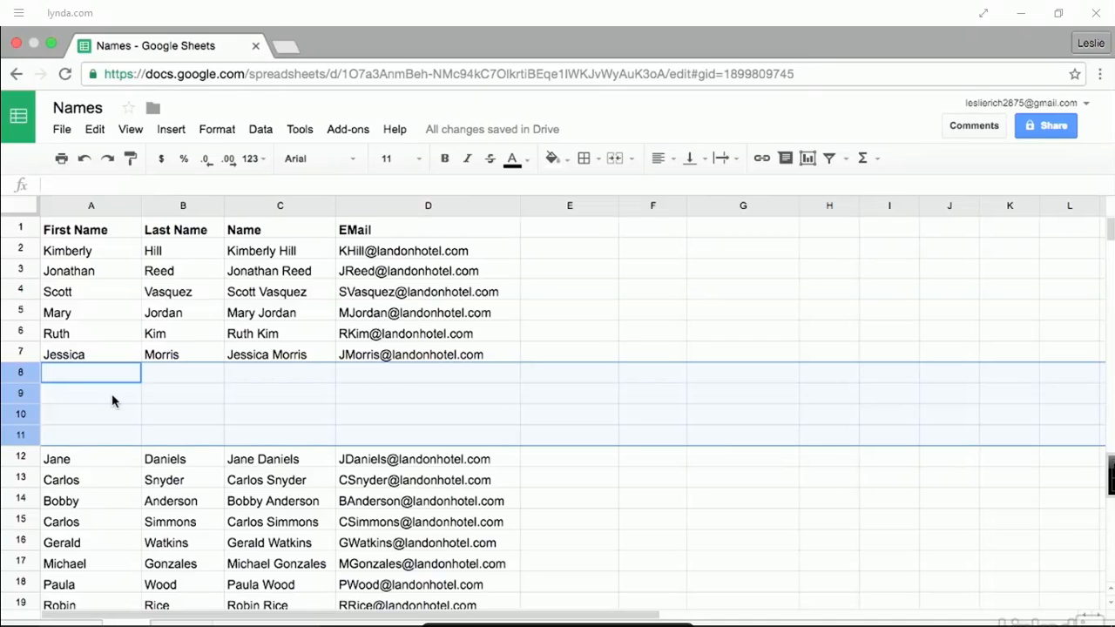
key(ctrl+z)
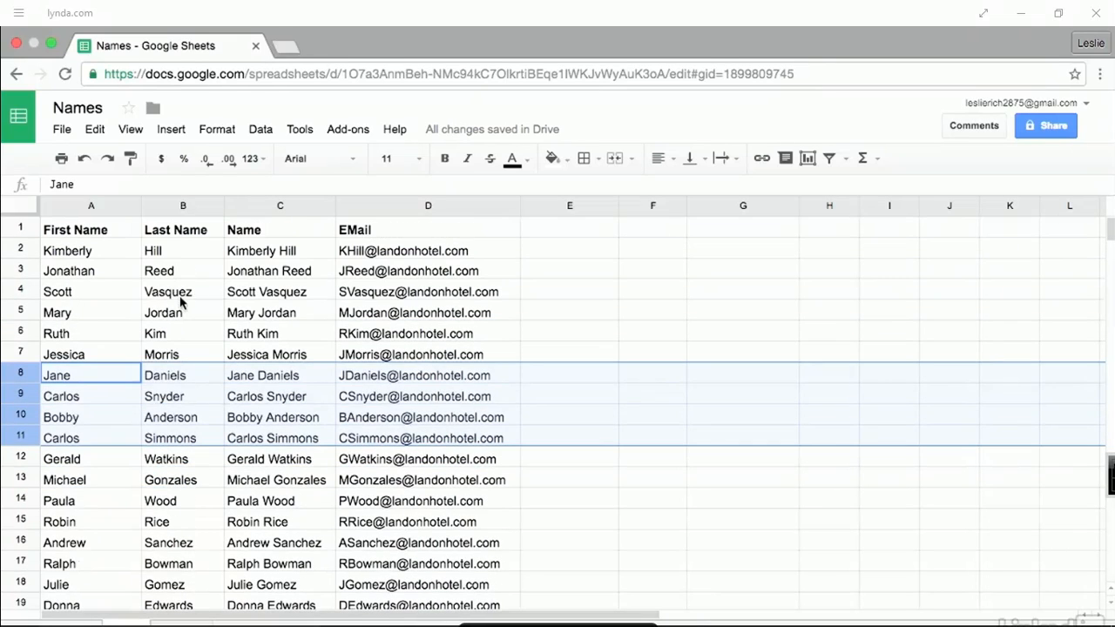
drag(181, 207, 281, 206)
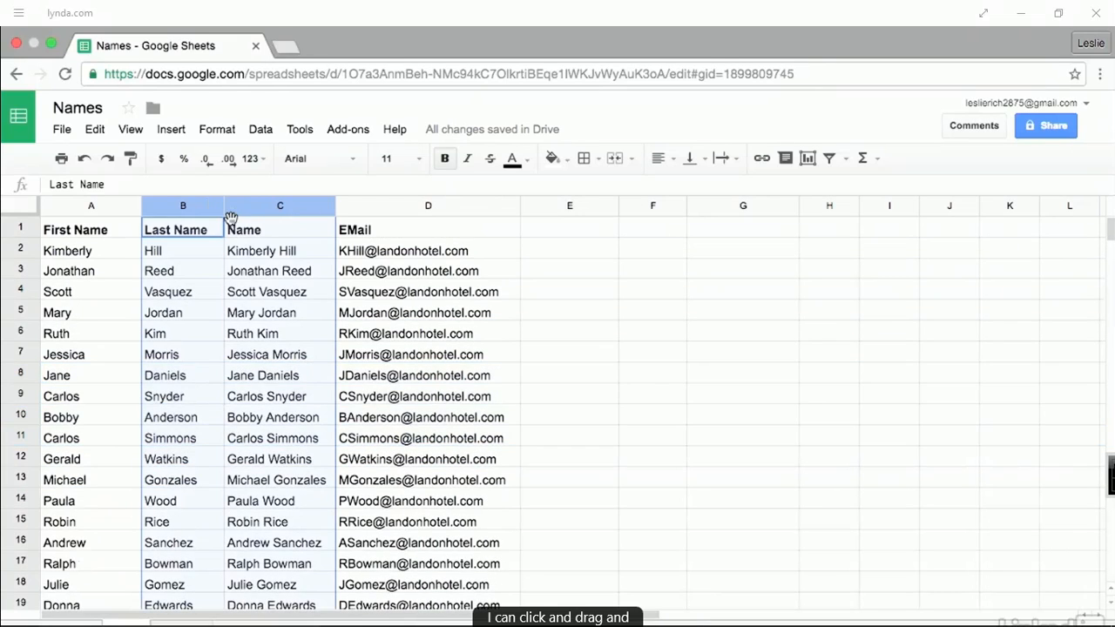
right_click(243, 210)
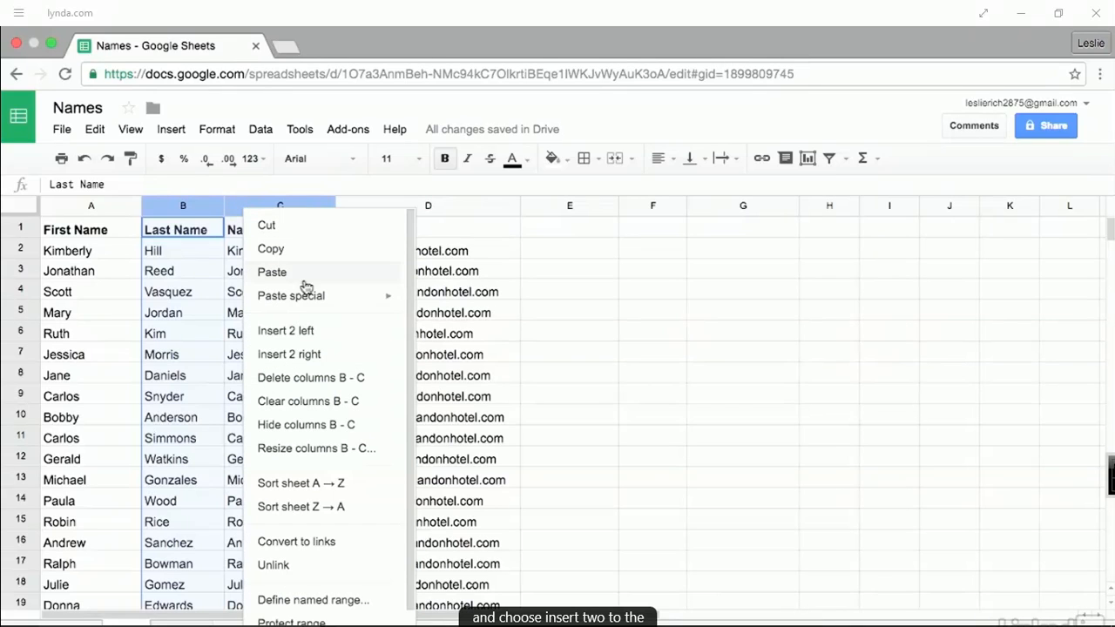
click(356, 353)
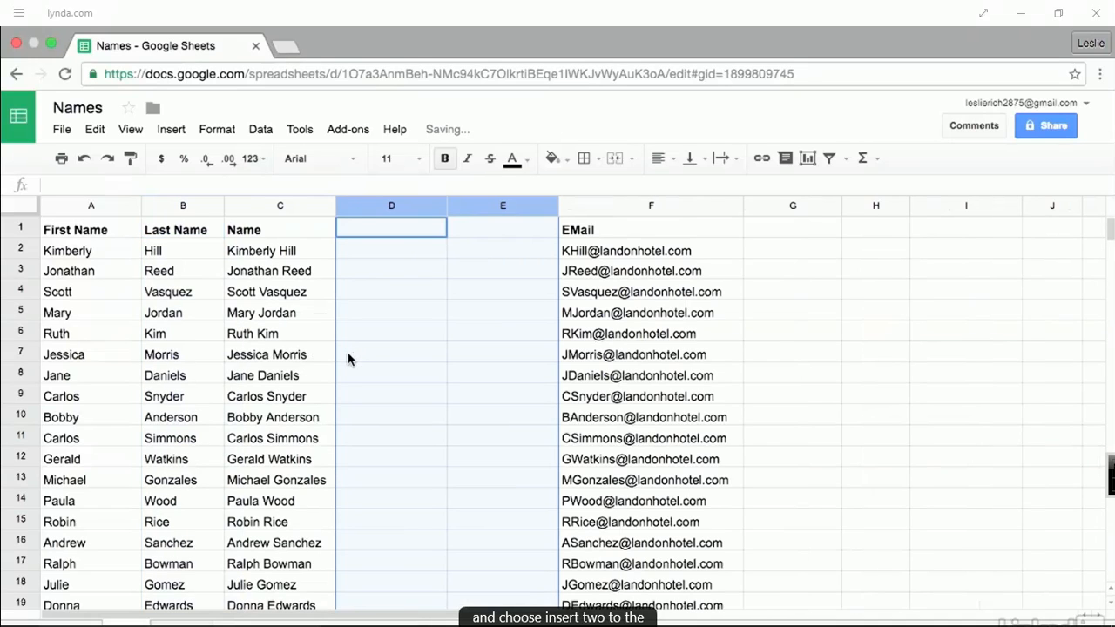
key(ctrl+z)
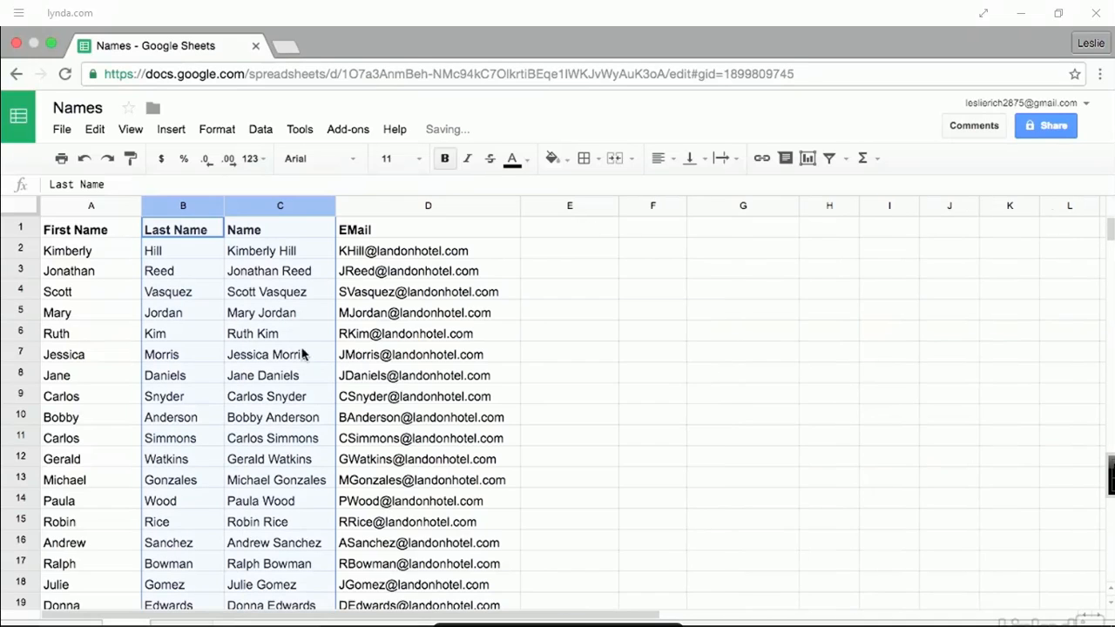
click(116, 340)
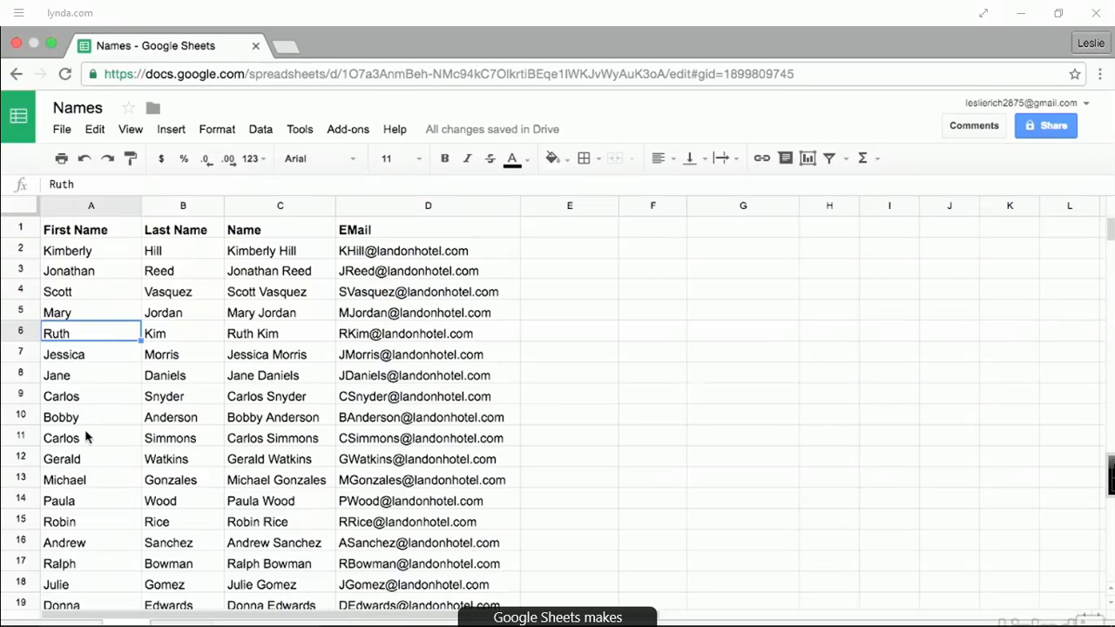
- Move the row 9 record up into row 5
click(25, 395)
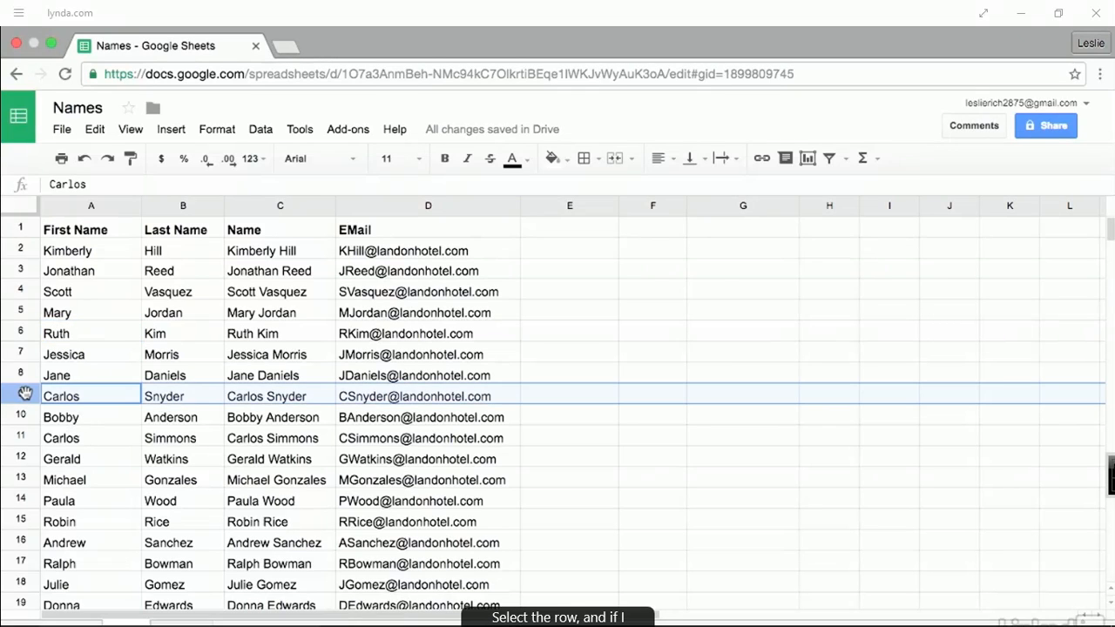
drag(25, 393, 25, 396)
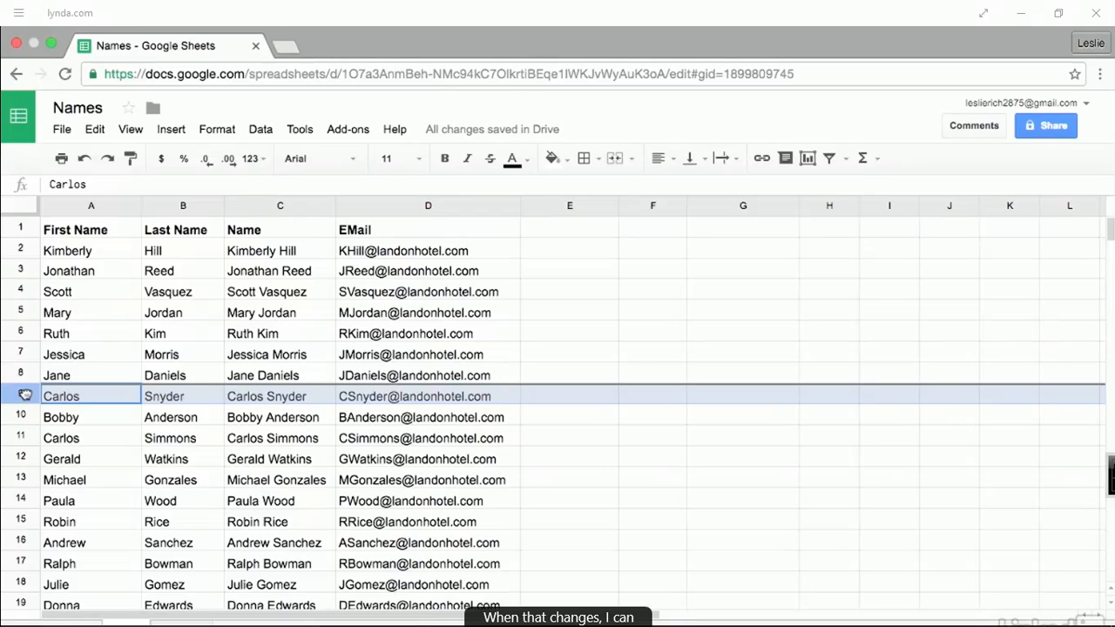
drag(25, 395, 19, 310)
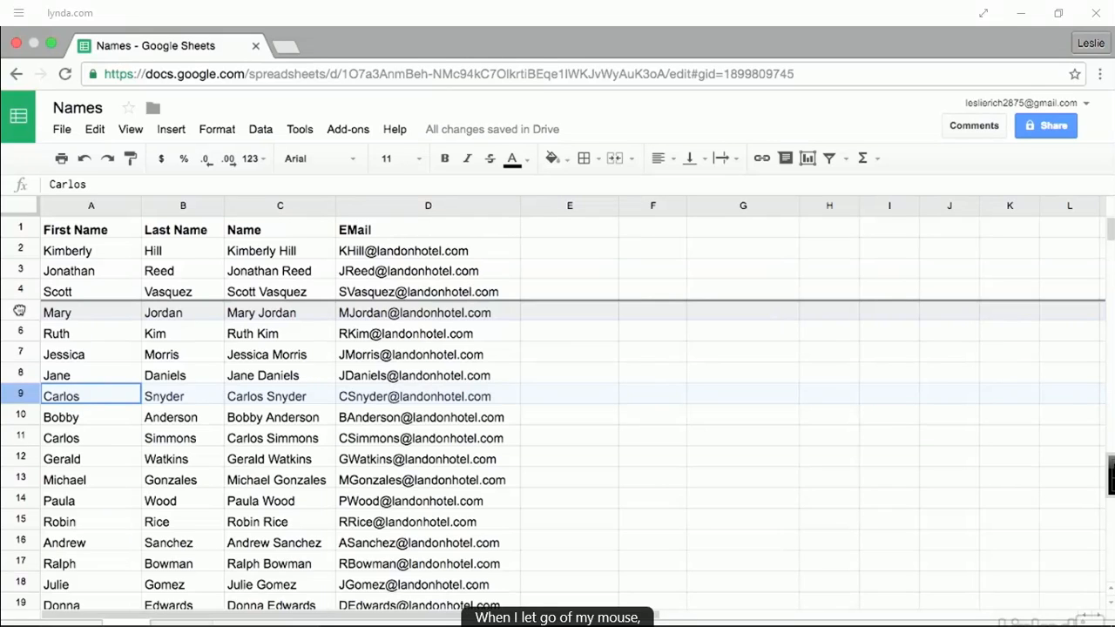
drag(20, 310, 29, 311)
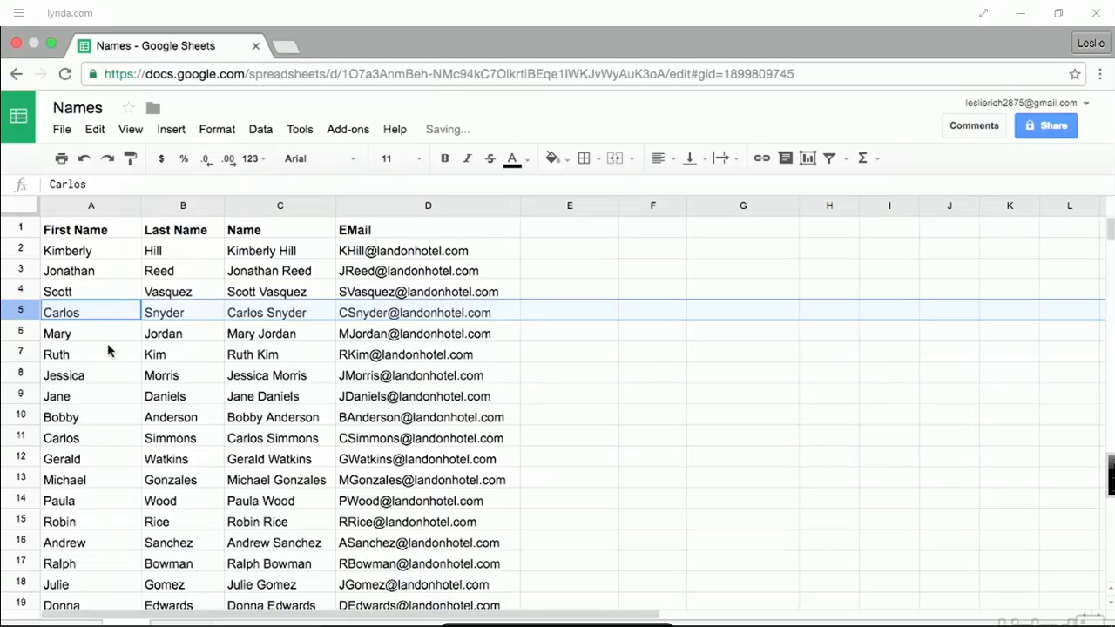
- Move the records in rows 8–11 to the top of the list, just below the headers
click(73, 383)
drag(20, 375, 13, 435)
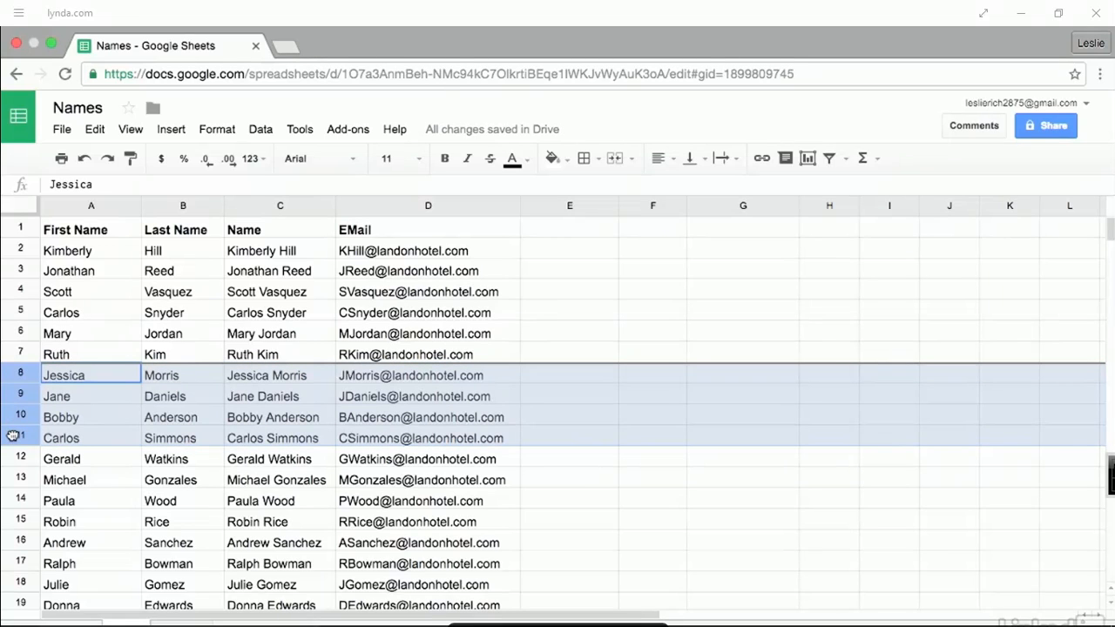
drag(13, 435, 30, 251)
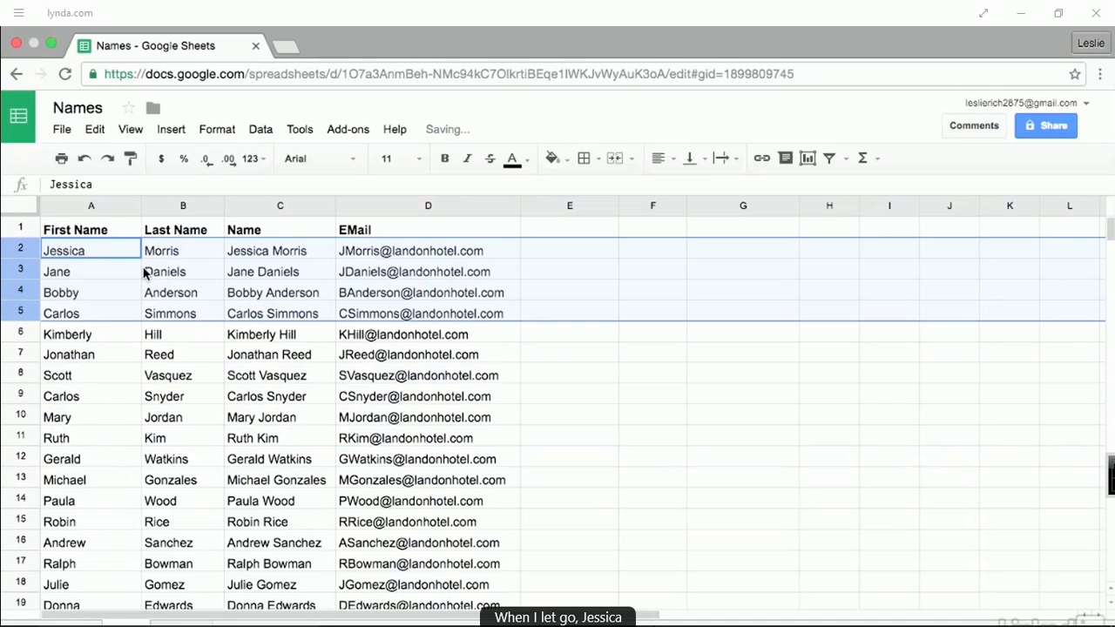
click(142, 355)
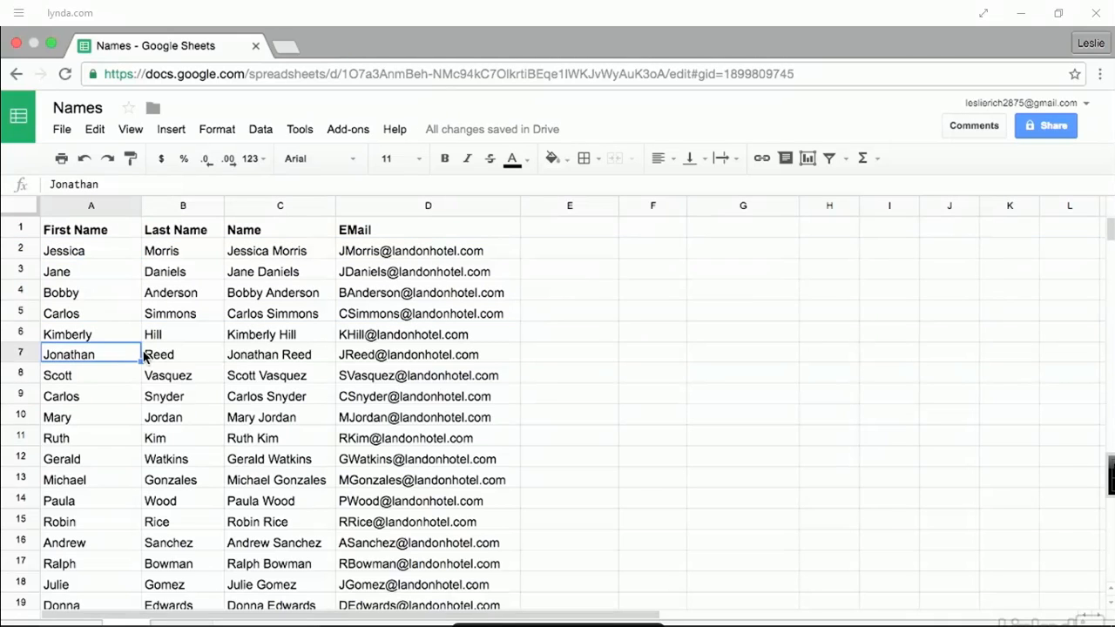
click(249, 206)
- Move the Name column after EMail, then narrow the EMail and Last Name columns so text is cut off
drag(249, 207, 450, 239)
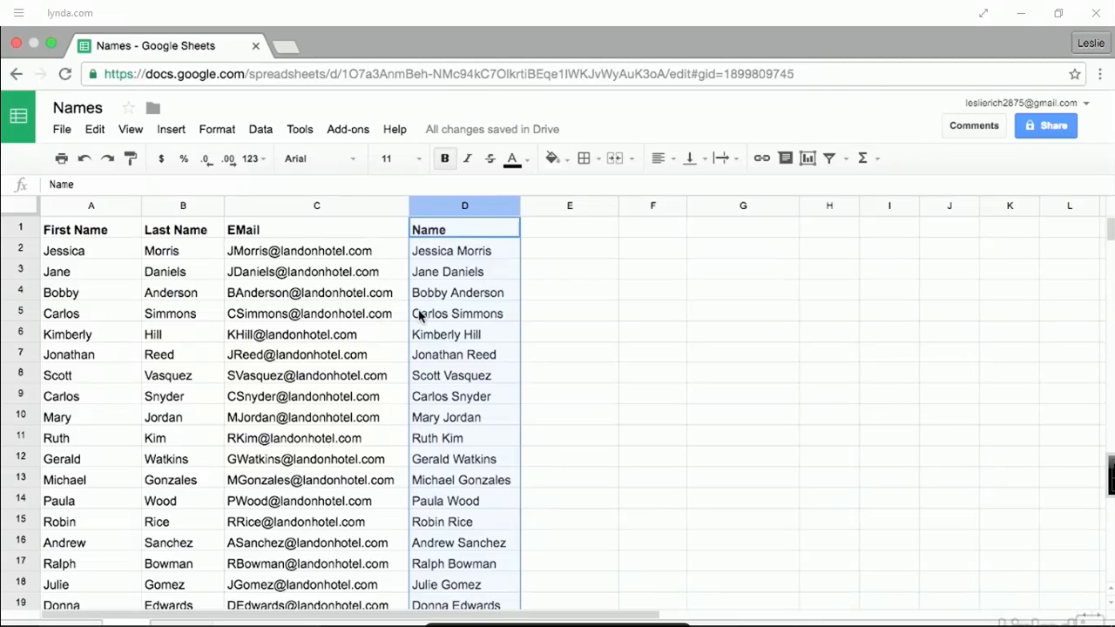
click(357, 291)
drag(406, 209, 342, 209)
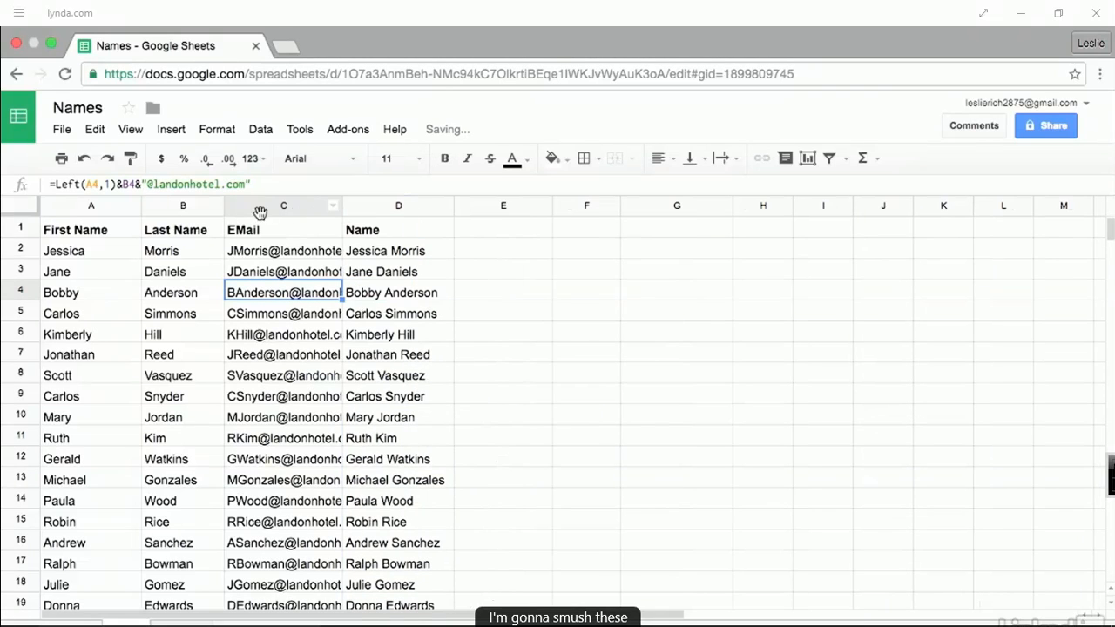
drag(224, 209, 186, 209)
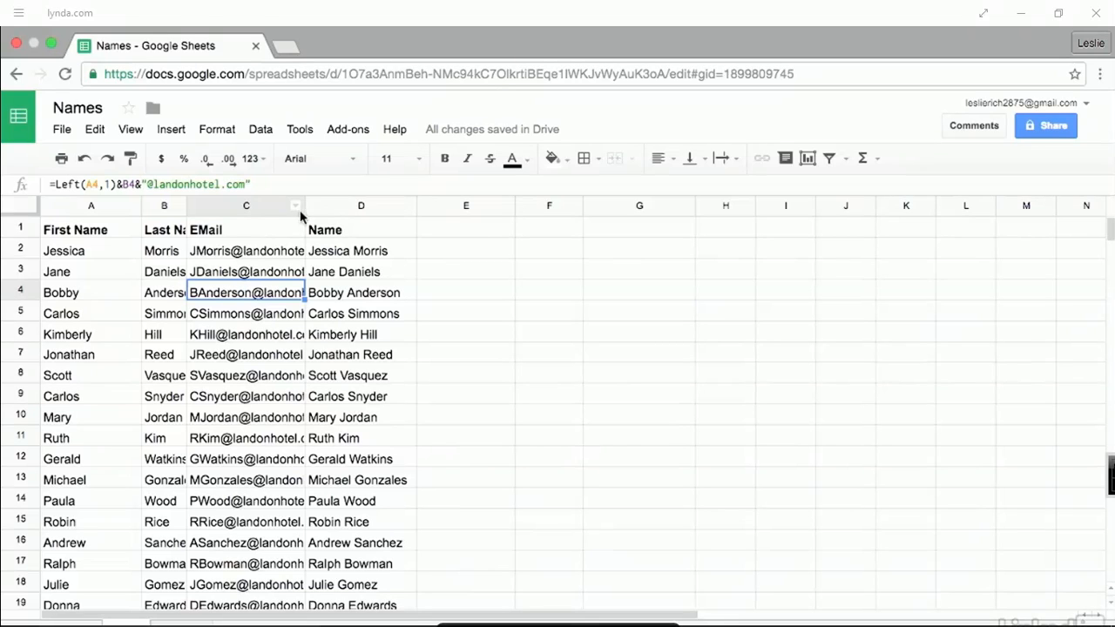
mouse_move(306, 213)
mouse_down()
mouse_move(408, 213)
mouse_move(308, 213)
mouse_up()
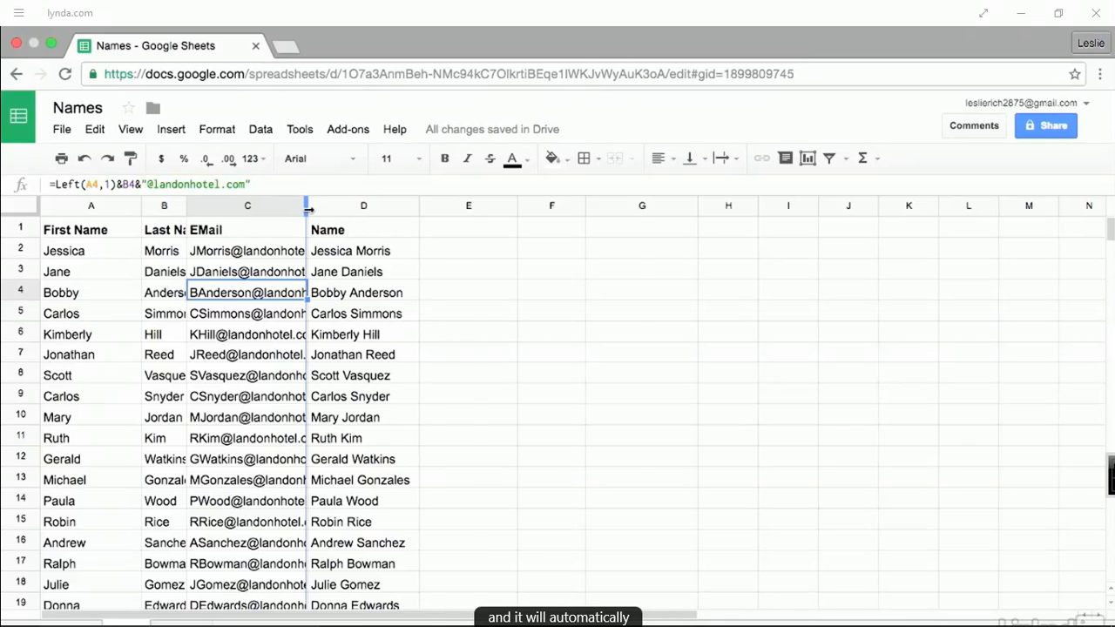
- Auto-fit the EMail and Last Name columns, widen EMail, then refit it to its addresses
double_click(307, 209)
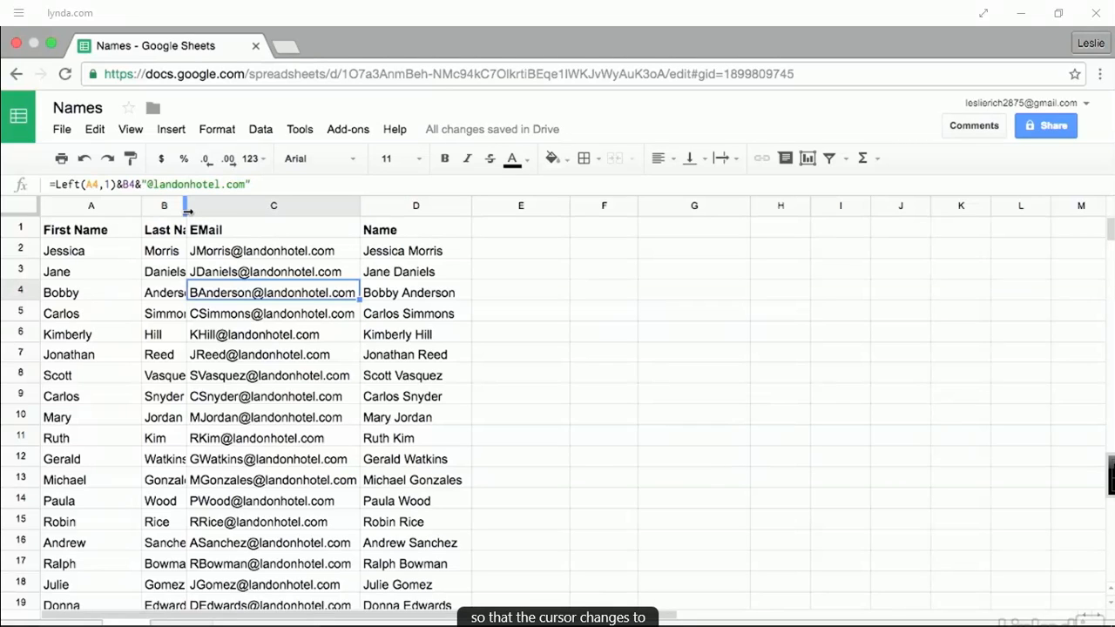
double_click(184, 209)
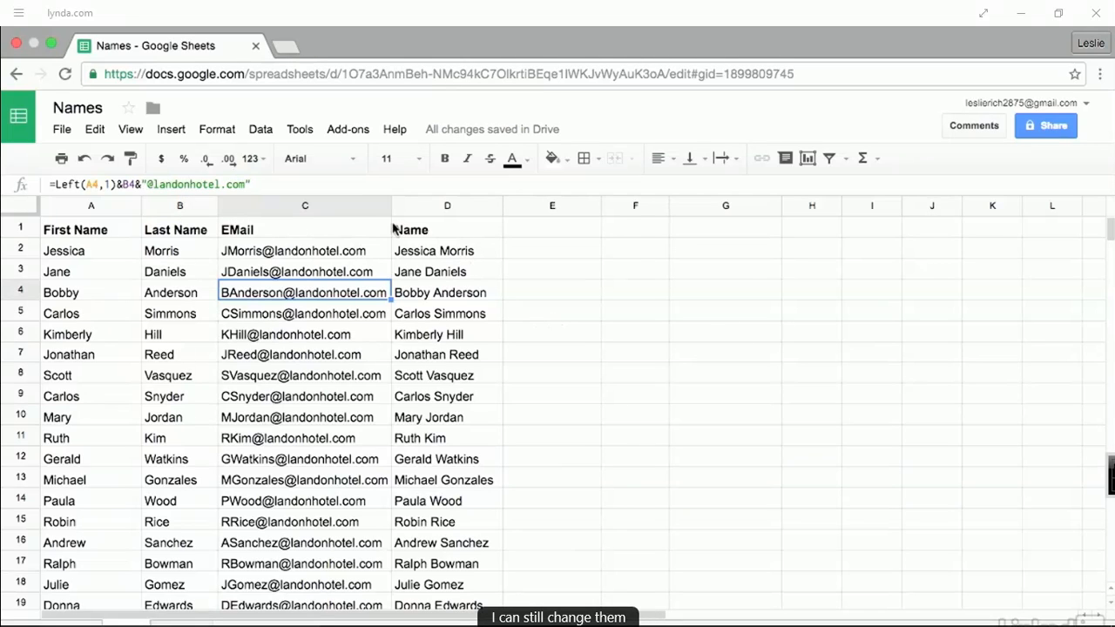
drag(393, 208, 455, 209)
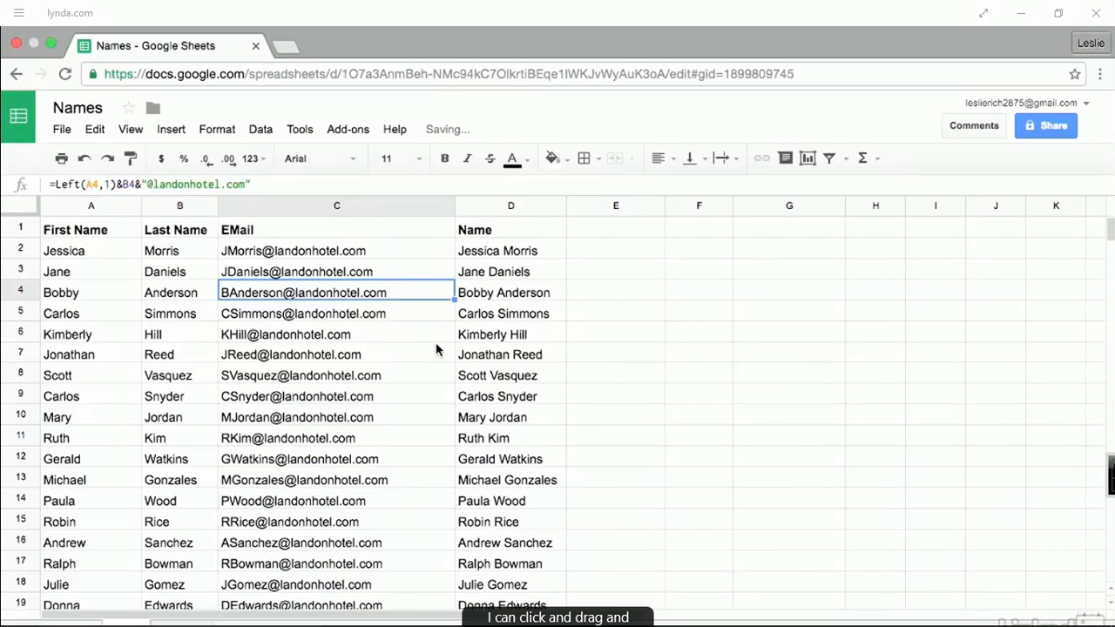
double_click(454, 209)
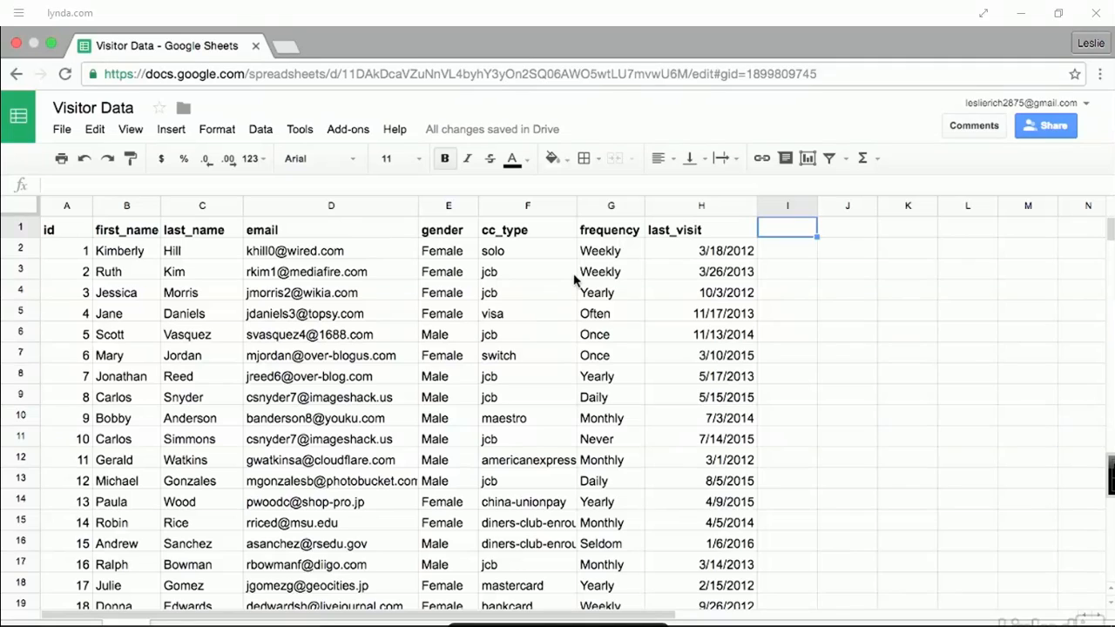
- Select the whole last_visit column H and bring up the Format menu
click(722, 206)
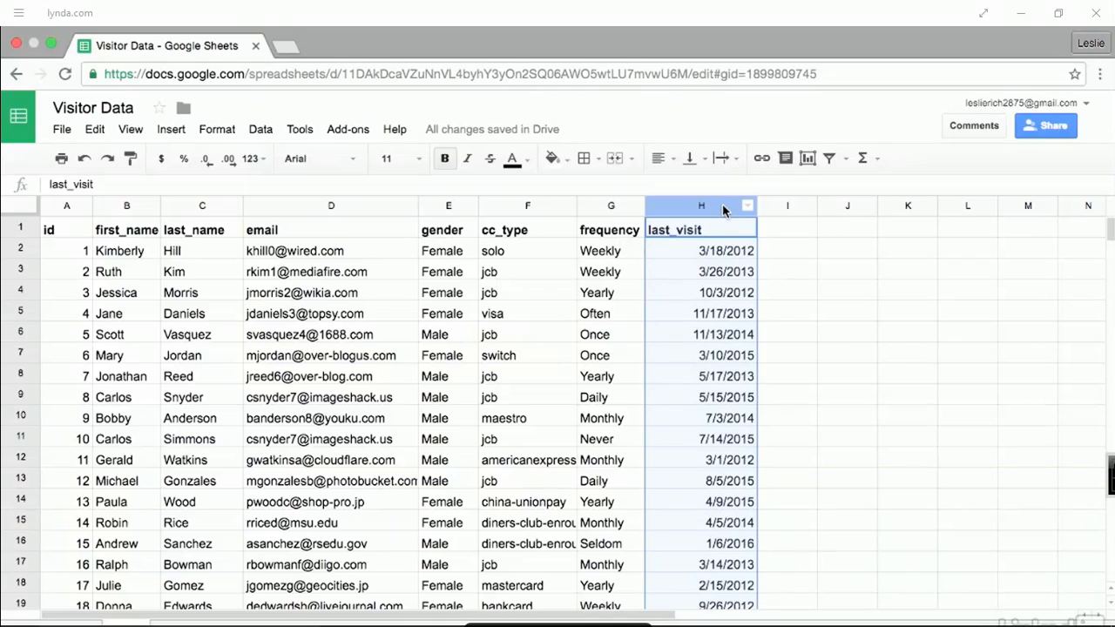
scroll(722, 204, right, 1)
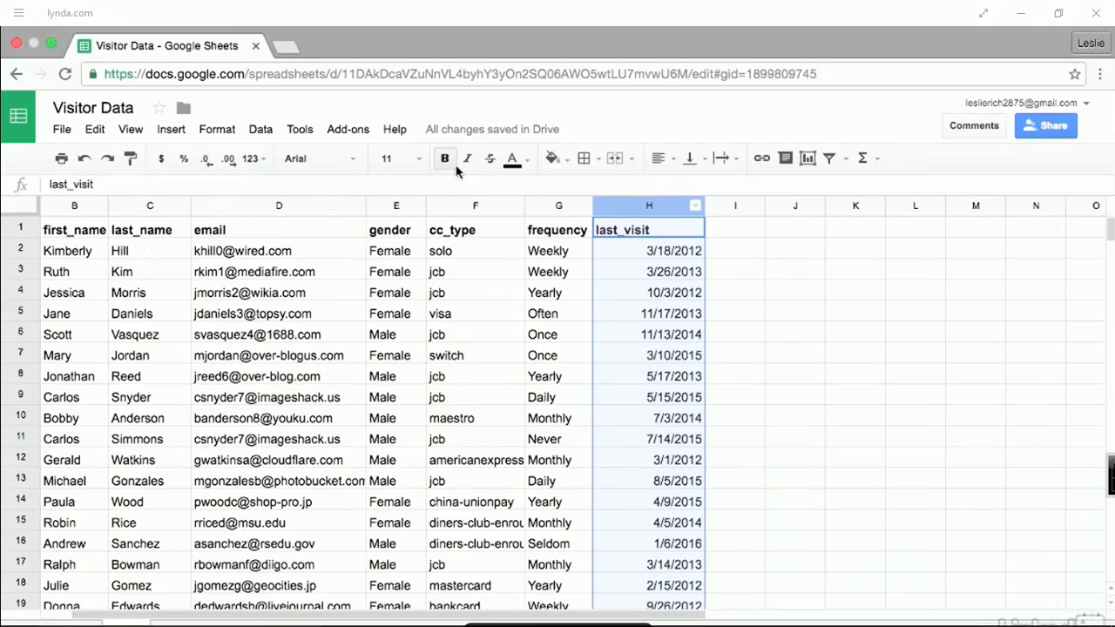
click(223, 130)
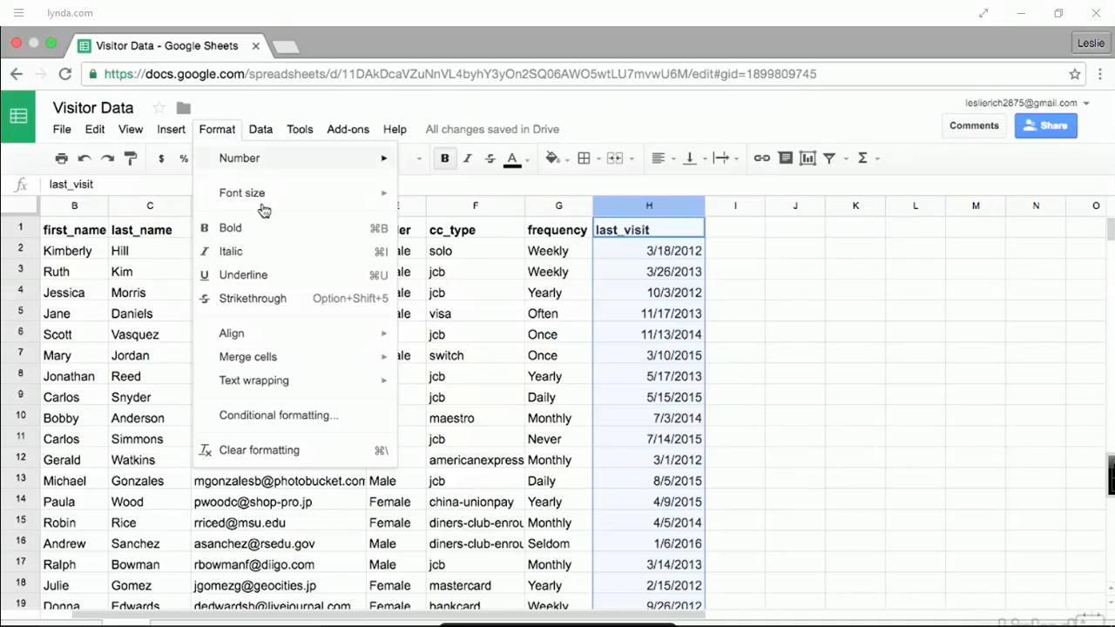
- Add a conditional rule on H1:H1001: Date is before, exact date 1/1/2015
click(279, 415)
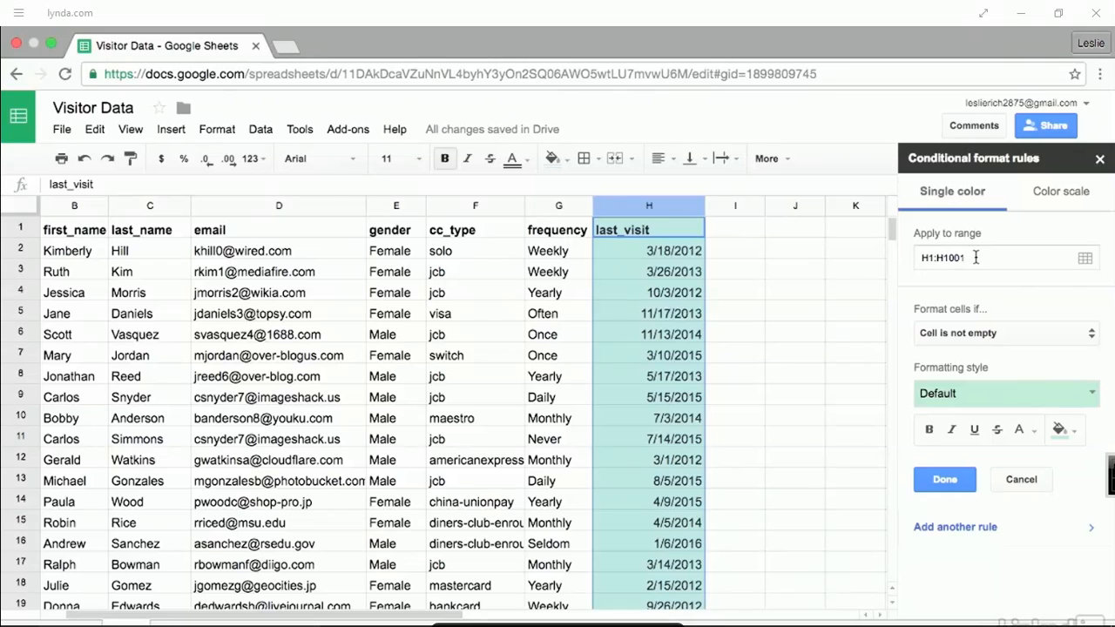
click(1088, 337)
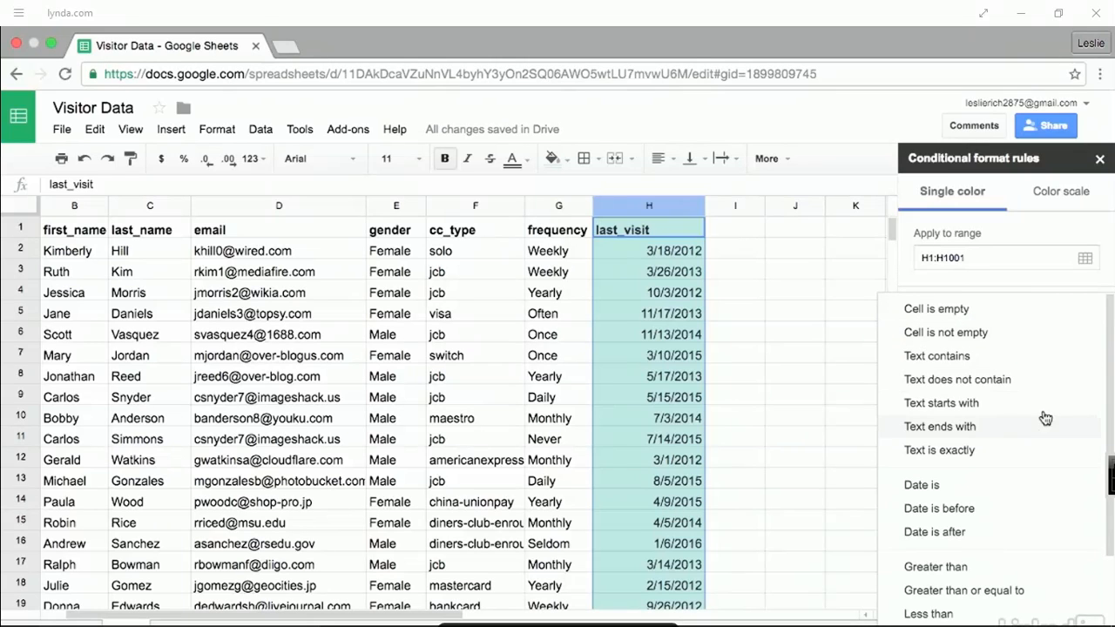
scroll(1053, 388, down, 2)
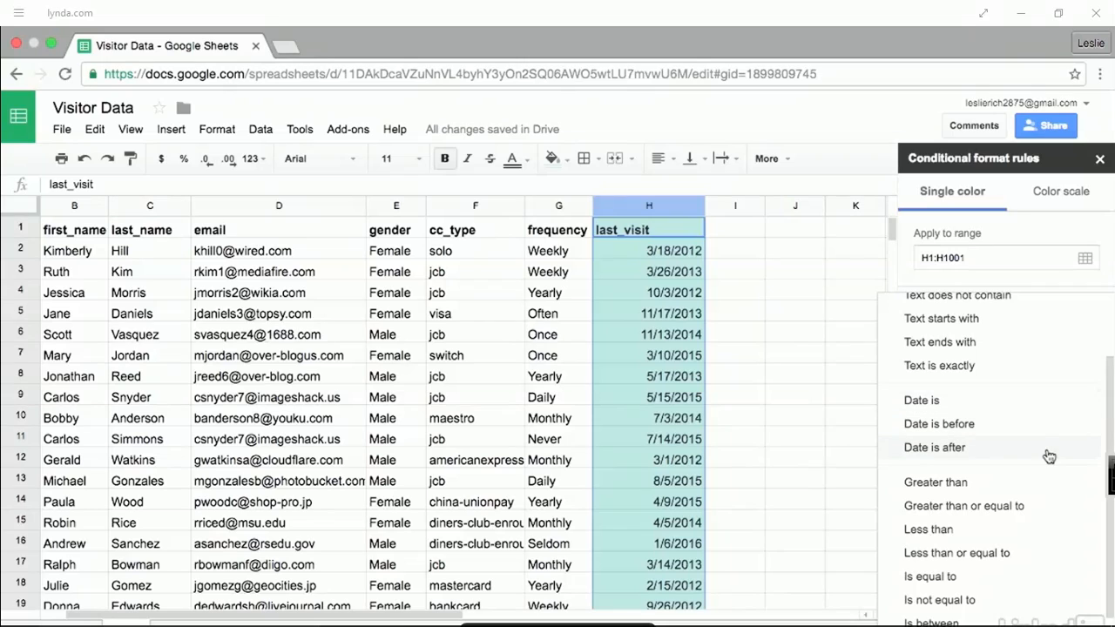
scroll(1053, 402, down, 1)
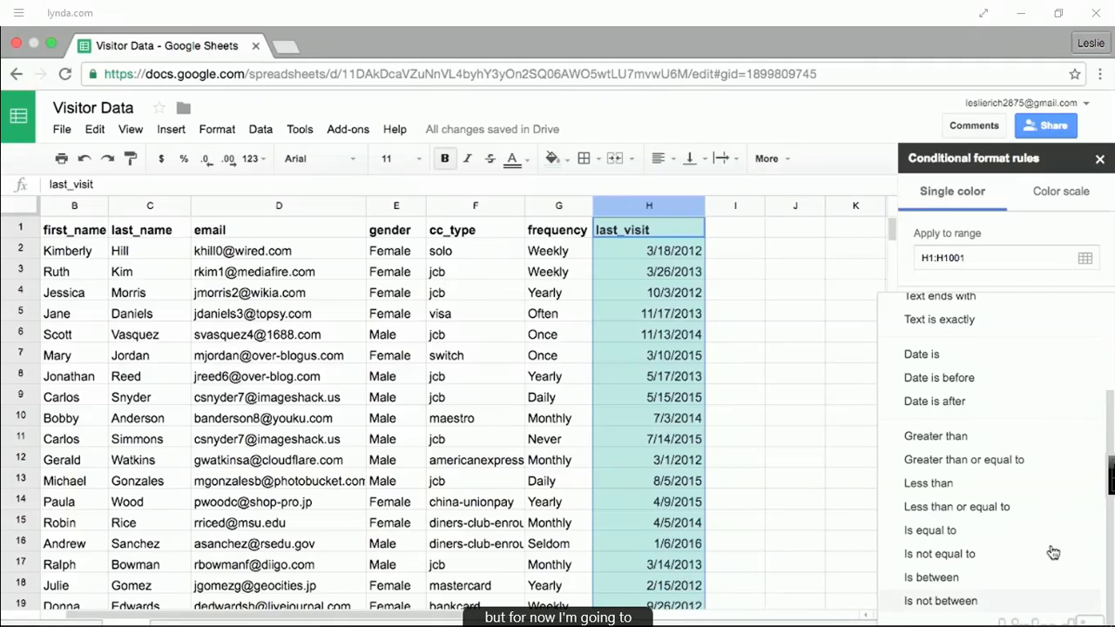
click(1030, 378)
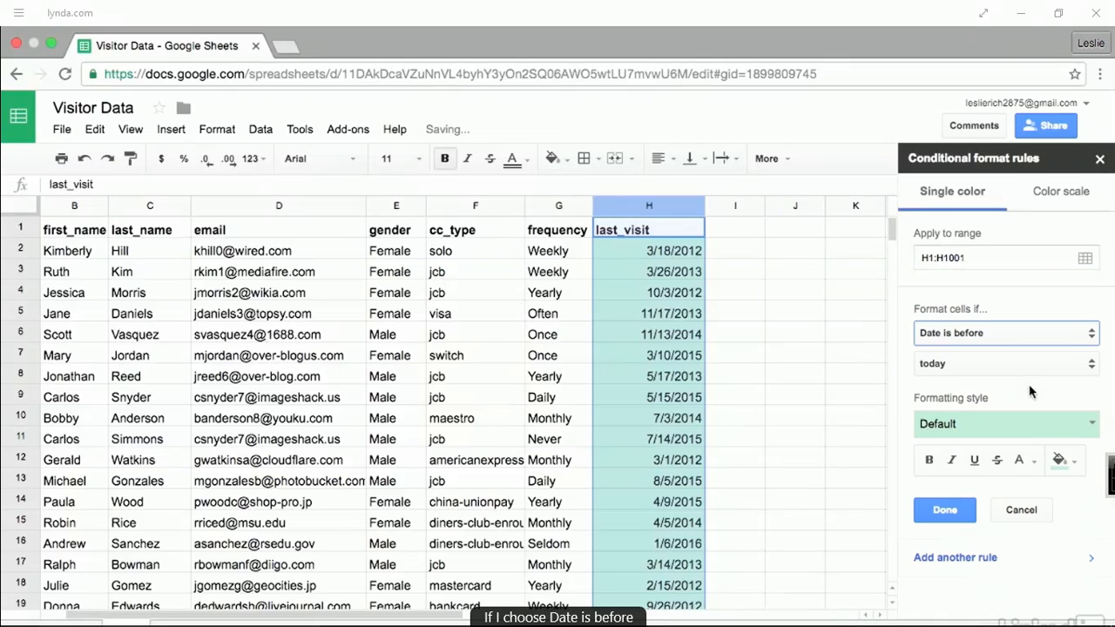
click(1095, 367)
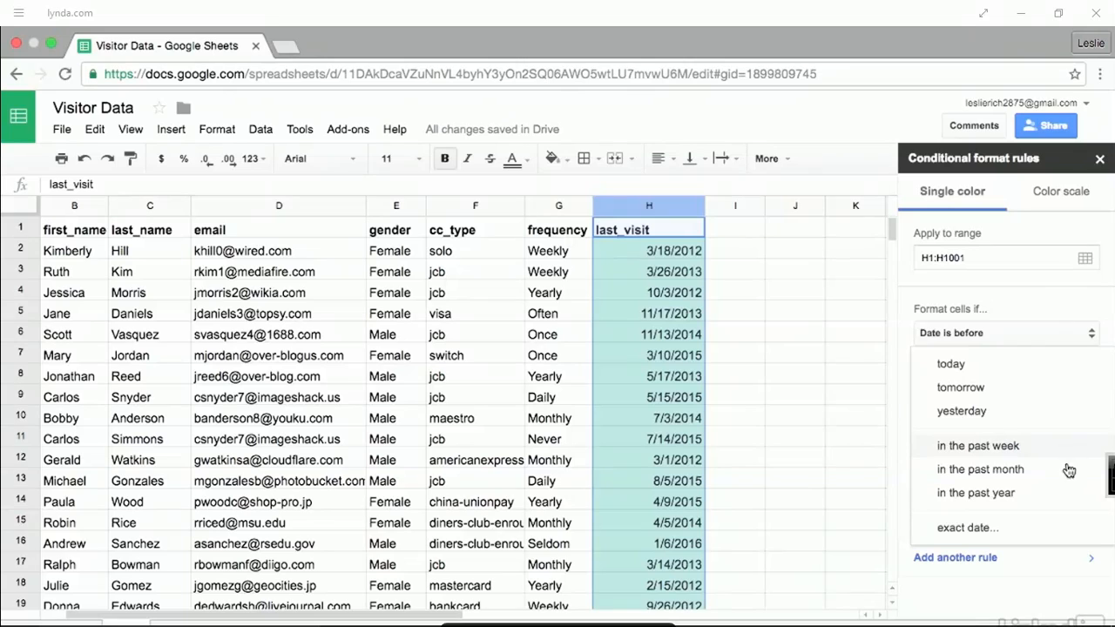
click(1037, 534)
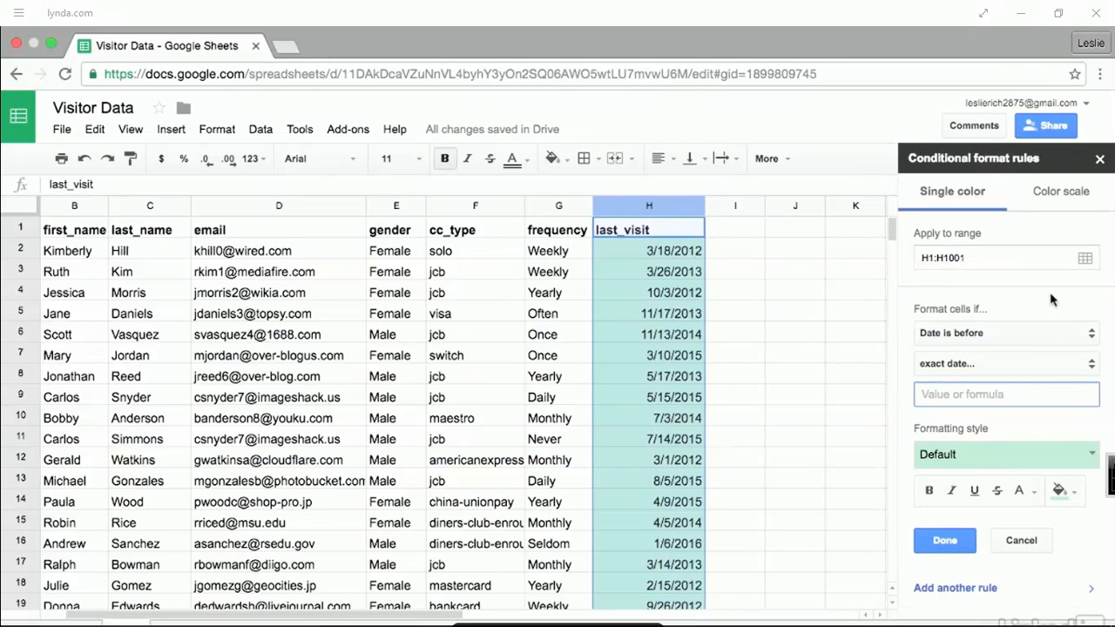
text(1/1/201)
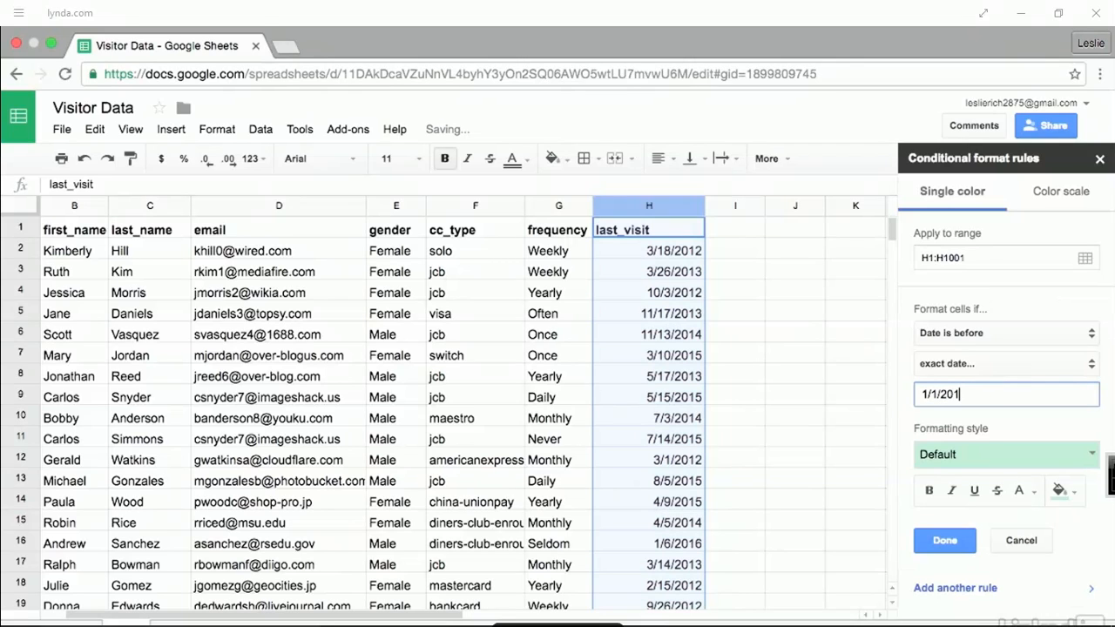
text(5)
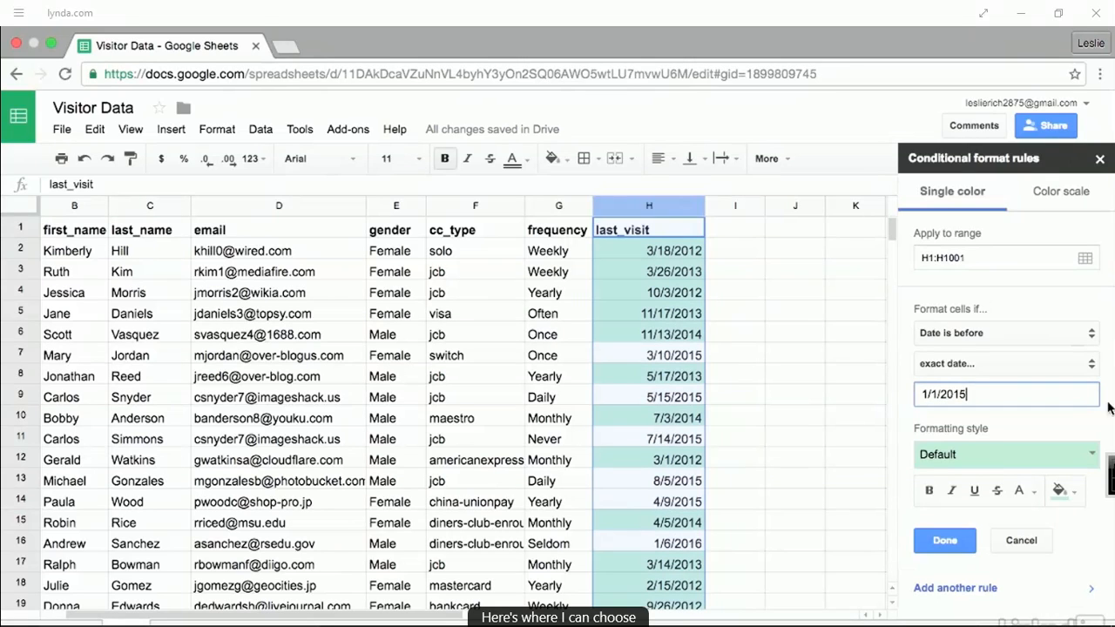
- Switch the rule to a custom bold format and save it
click(1092, 459)
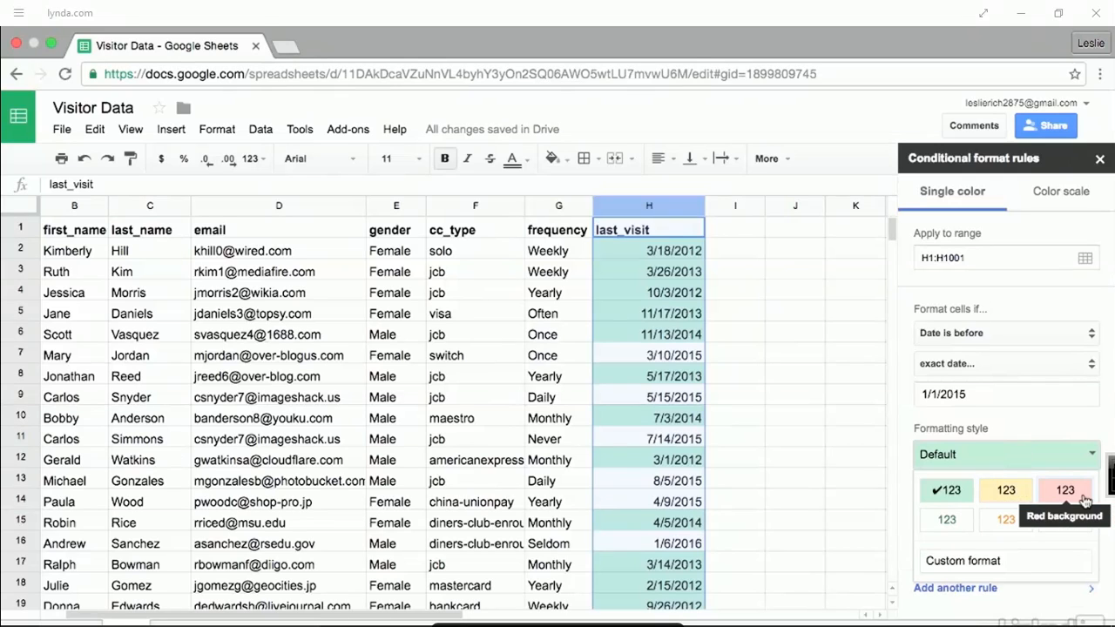
click(1013, 562)
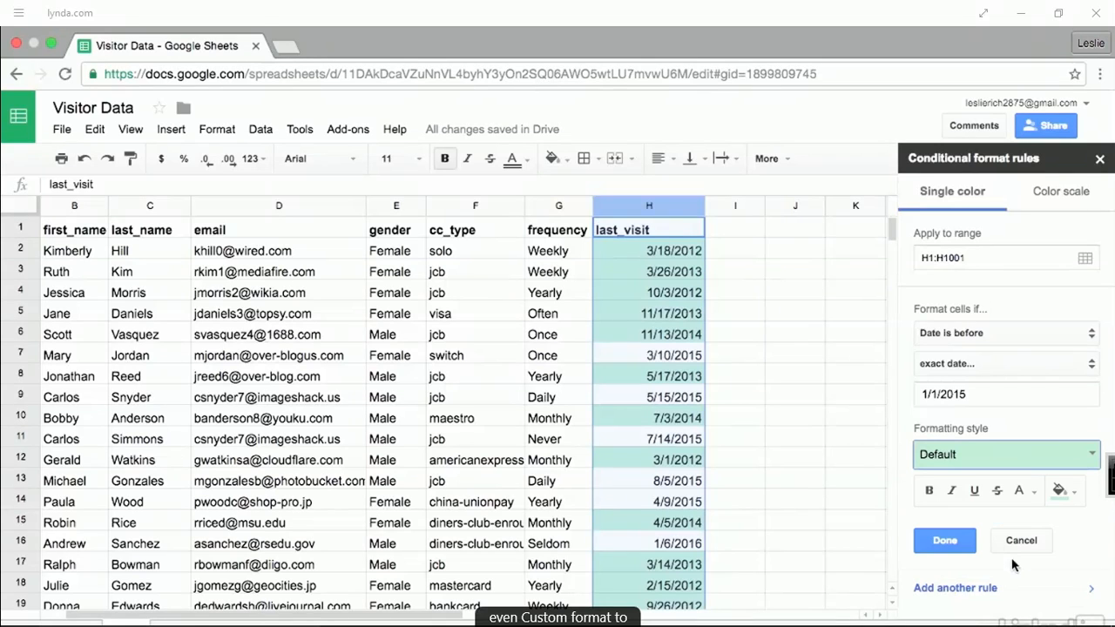
click(929, 492)
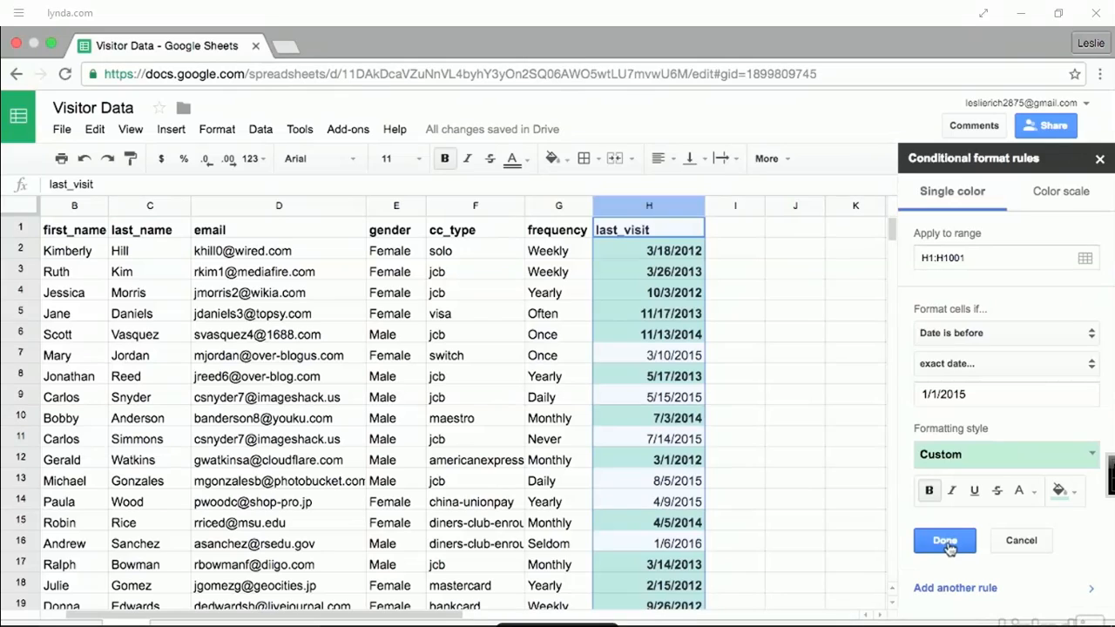
click(946, 541)
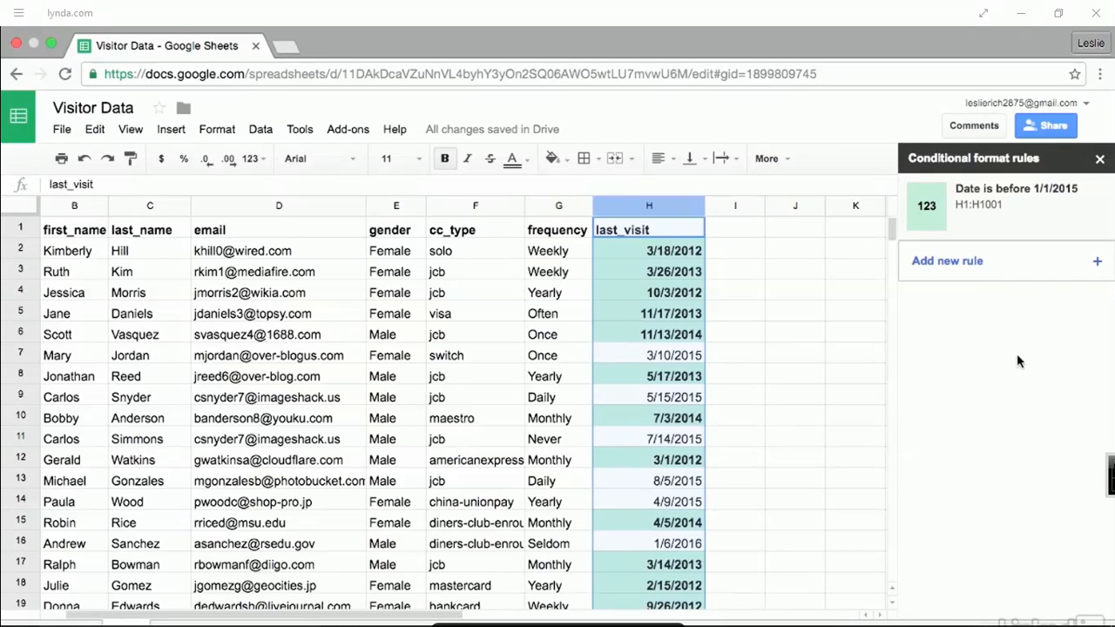
click(1099, 162)
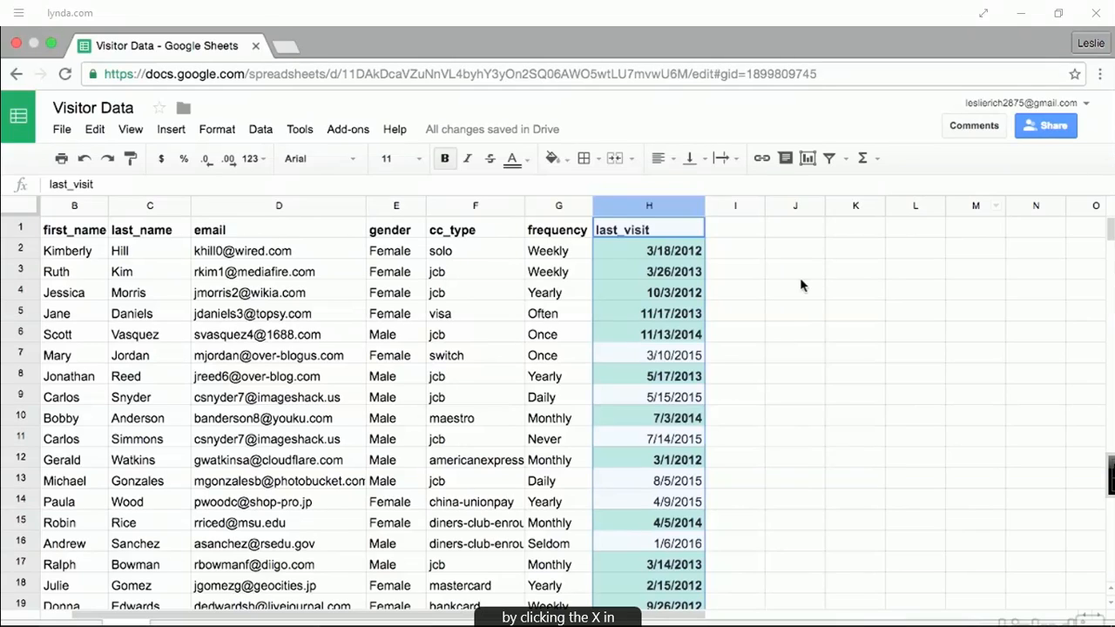
click(752, 318)
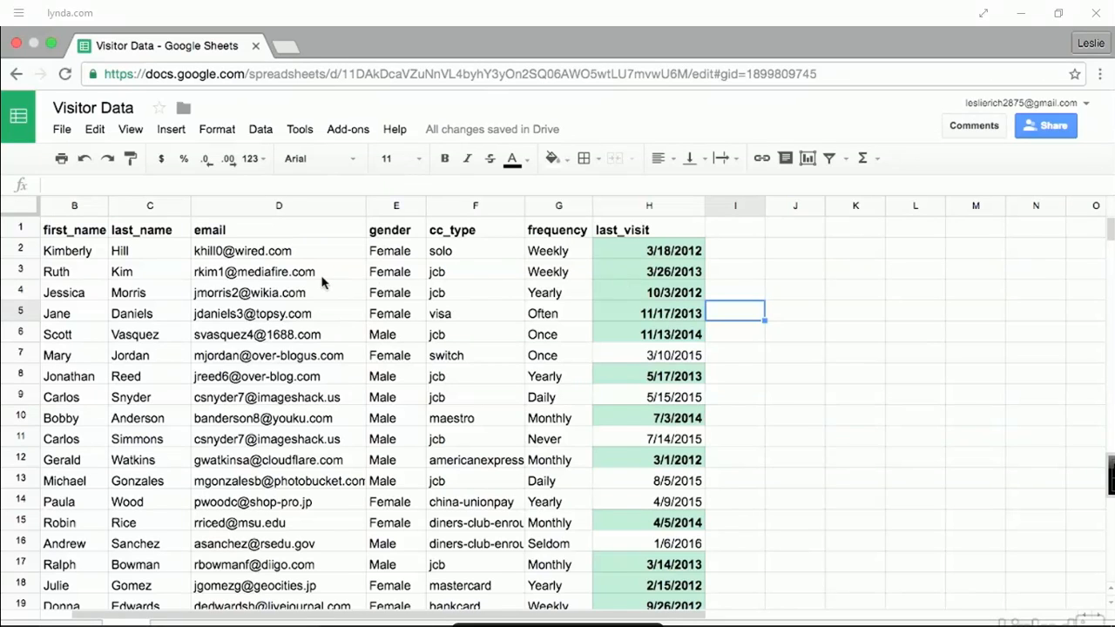
scroll(322, 281, left, 2)
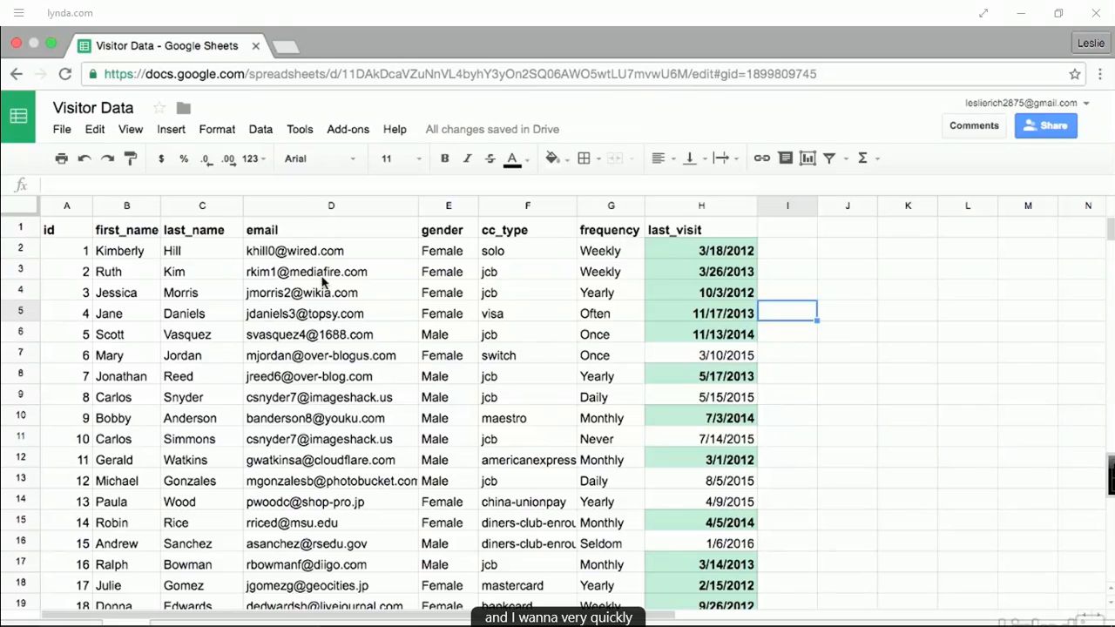
- Start a conditional rule on the email column D1:D1001 with the condition Cell is empty
click(355, 211)
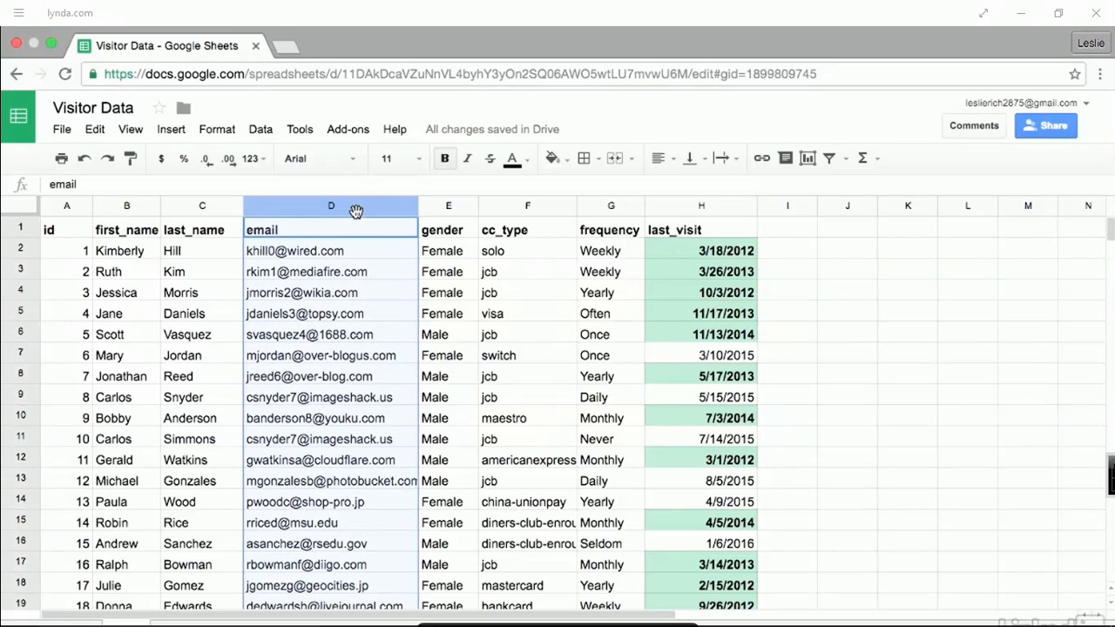
click(221, 133)
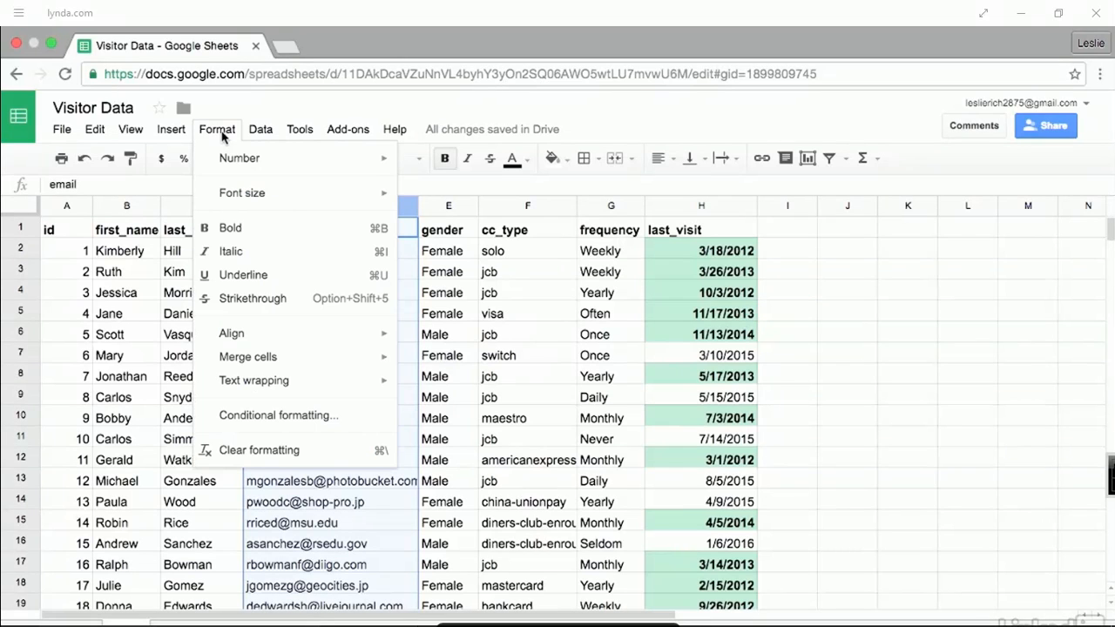
click(353, 418)
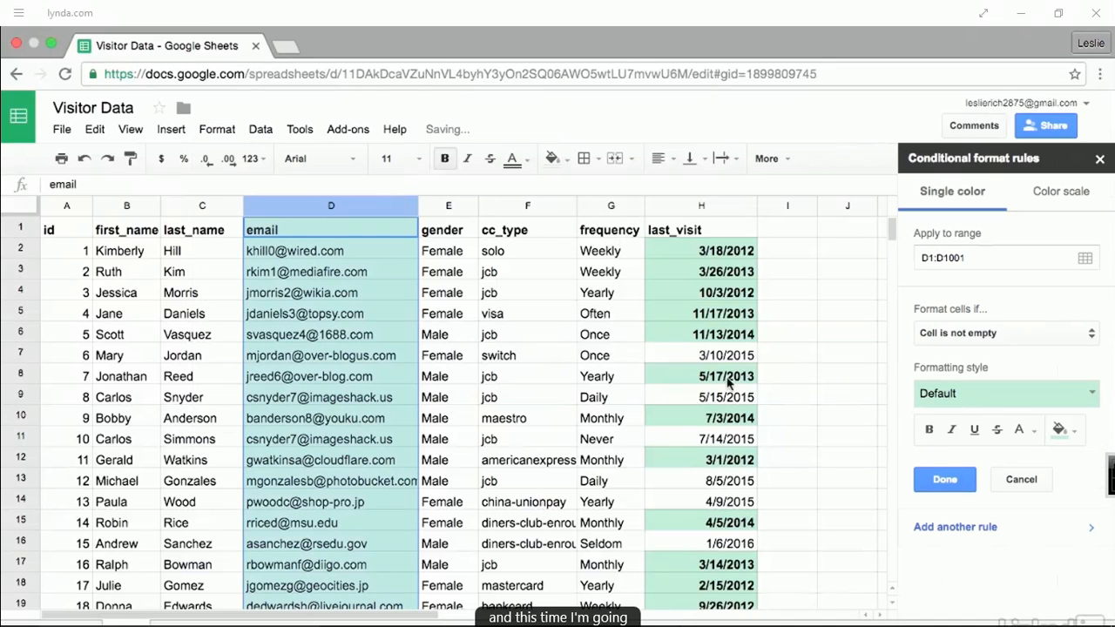
click(1055, 336)
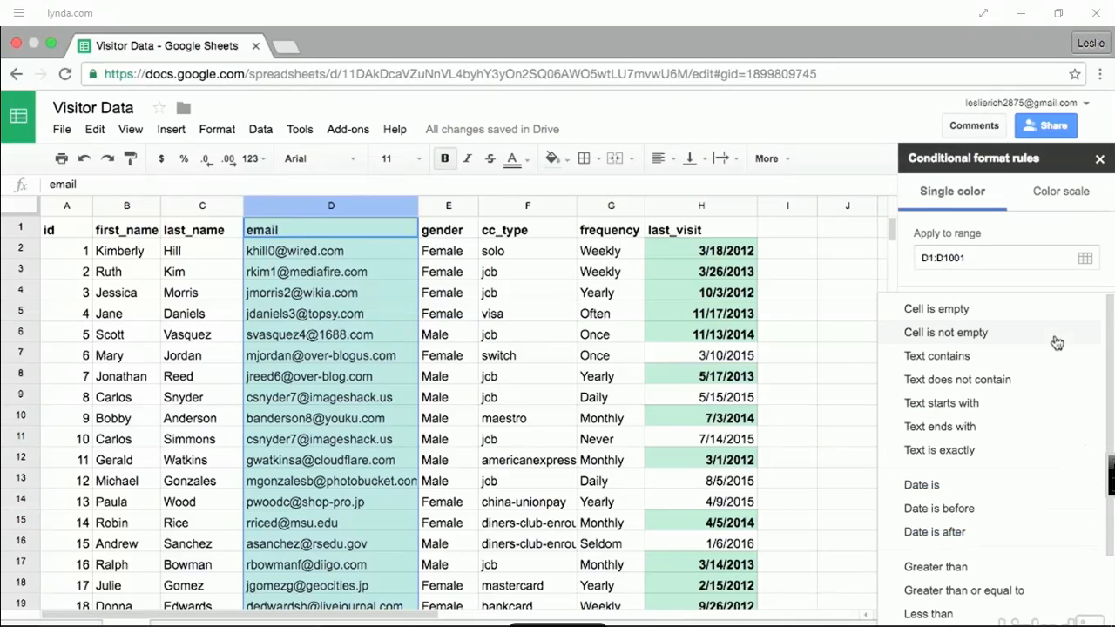
click(1055, 318)
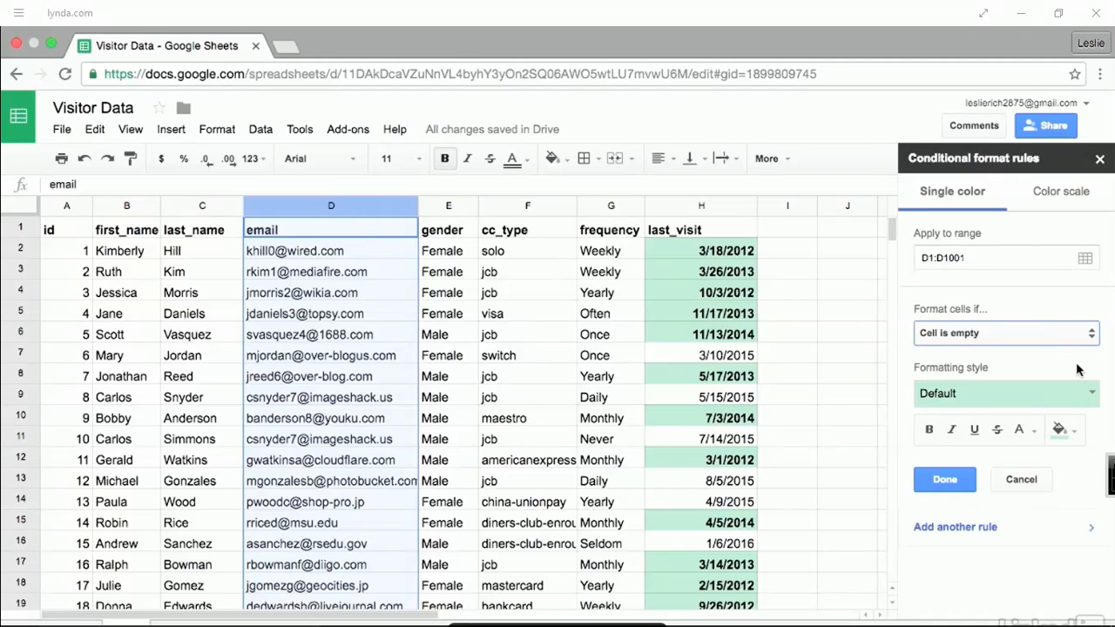
- Give empty email cells a red background, save the rule and close the sidebar
click(1092, 396)
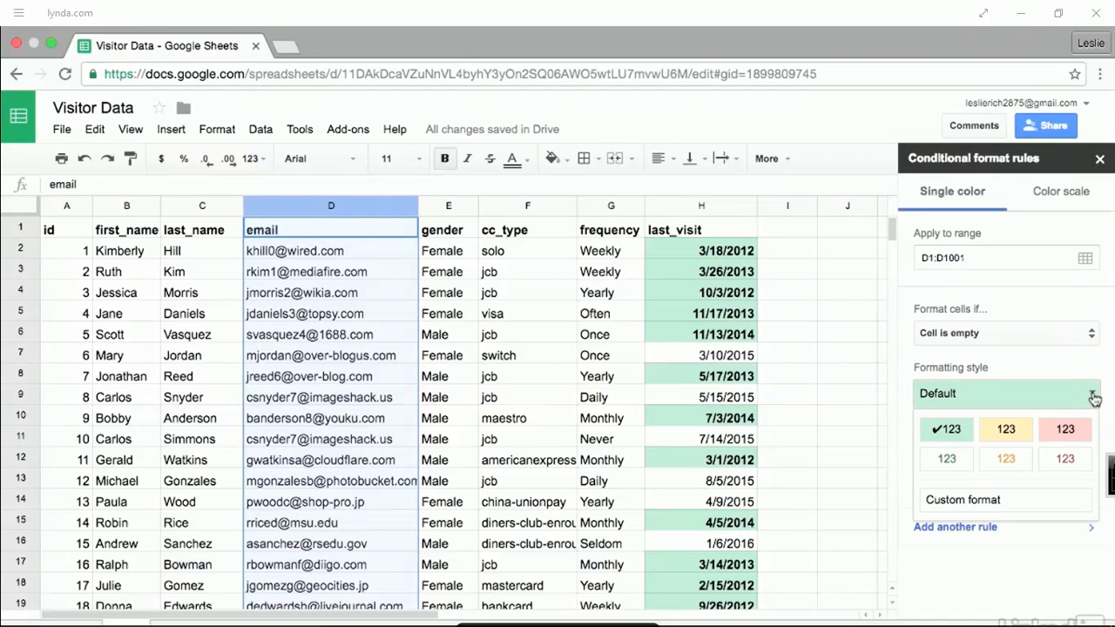
click(1068, 432)
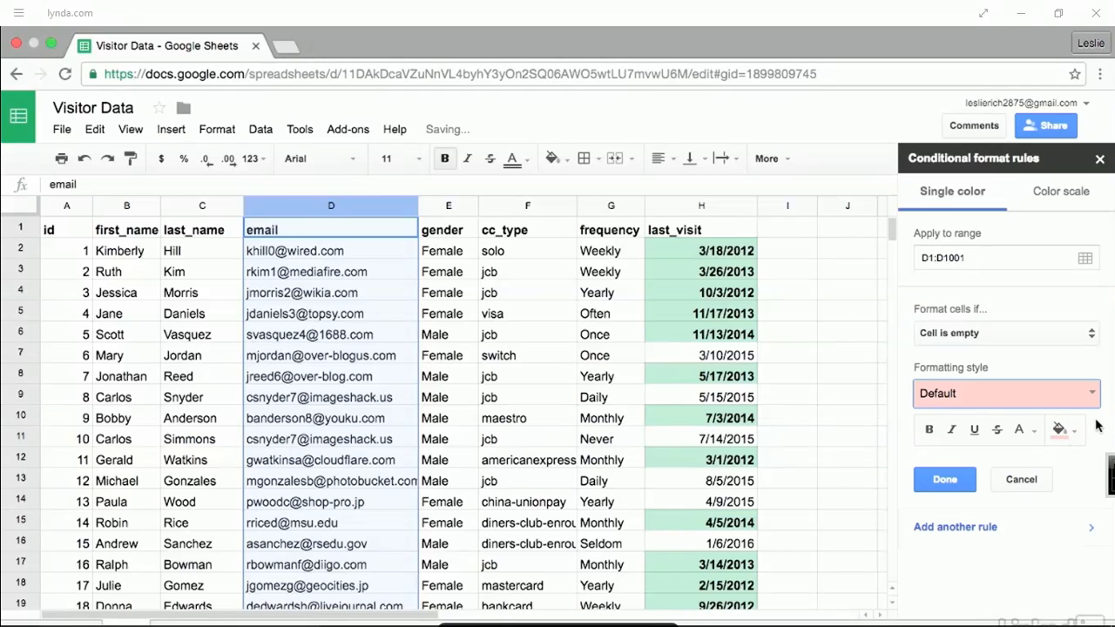
click(945, 479)
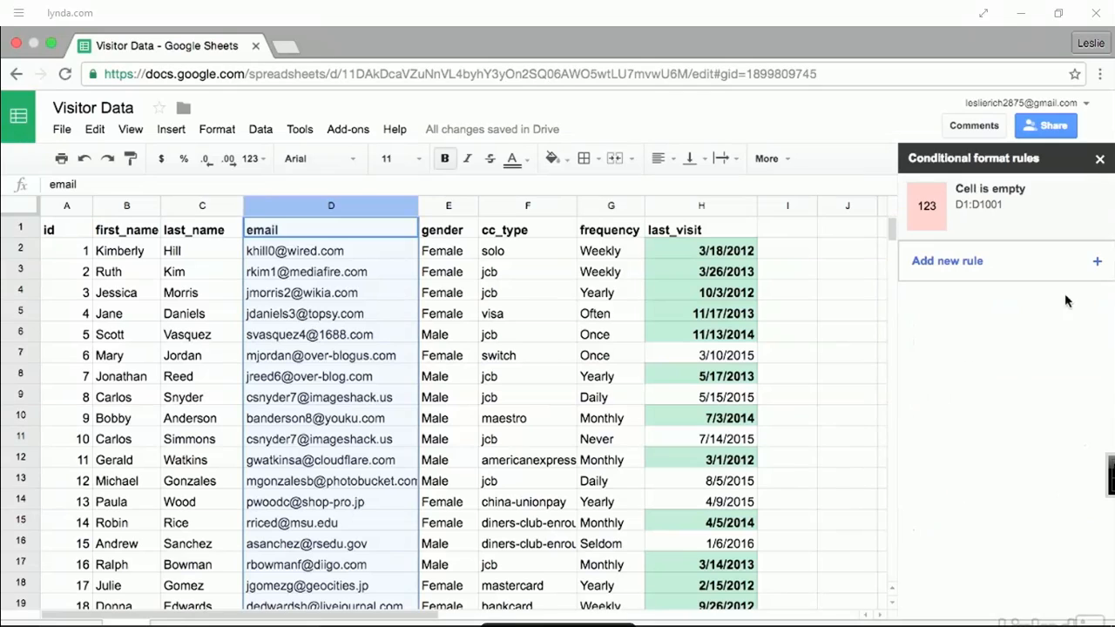
click(1100, 161)
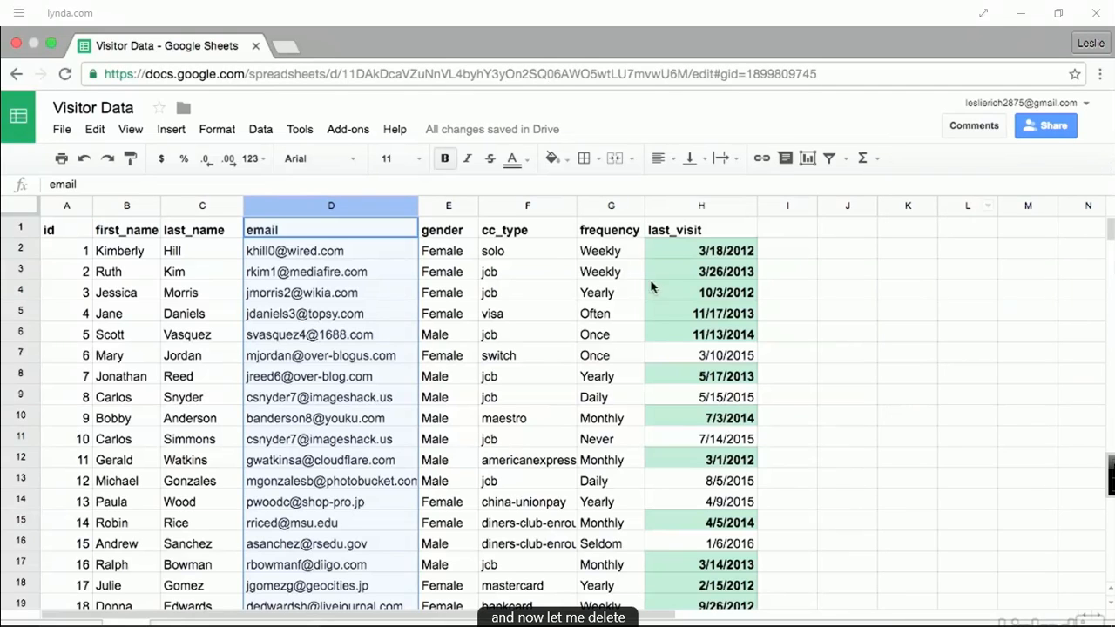
- Clear the emails in D6, D10, D4 and D13, leaving cell I1 selected
click(444, 335)
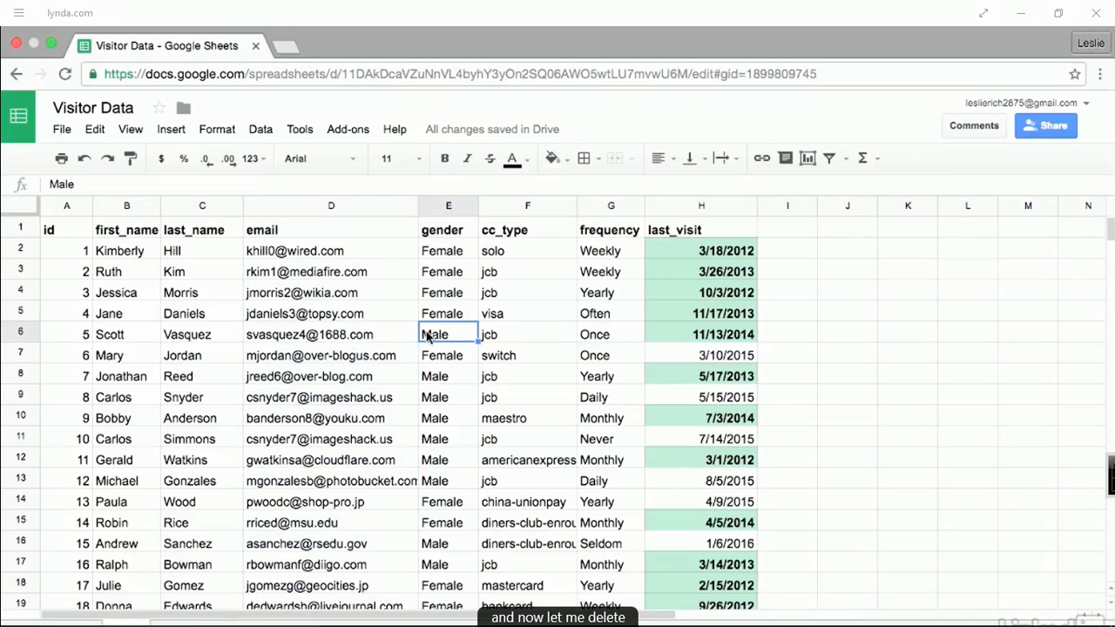
click(331, 339)
key(Delete)
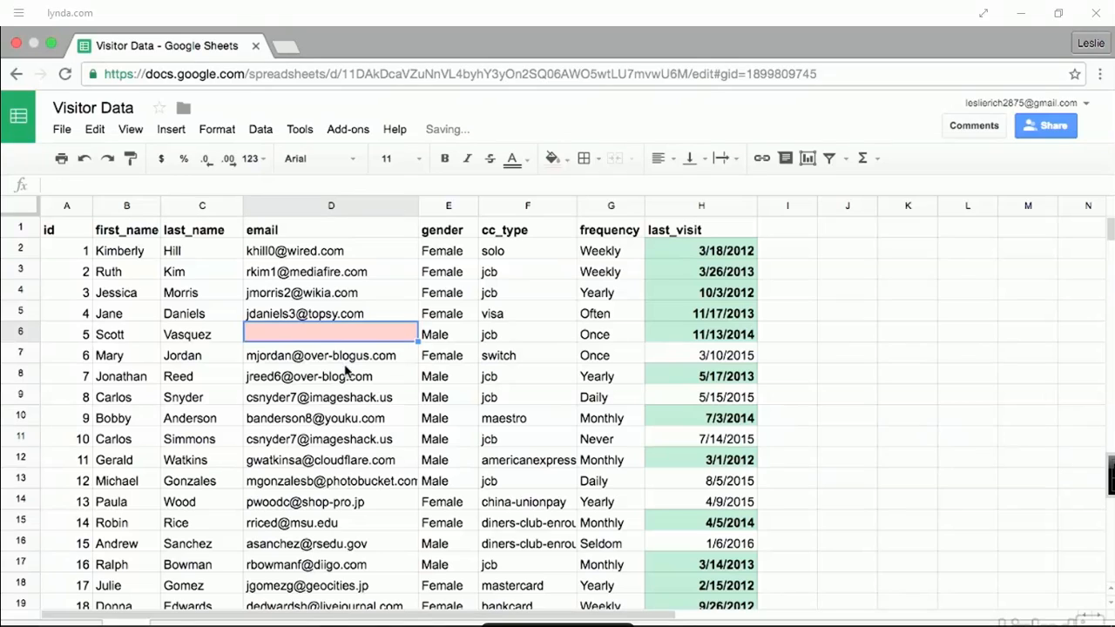
click(348, 419)
key(Delete)
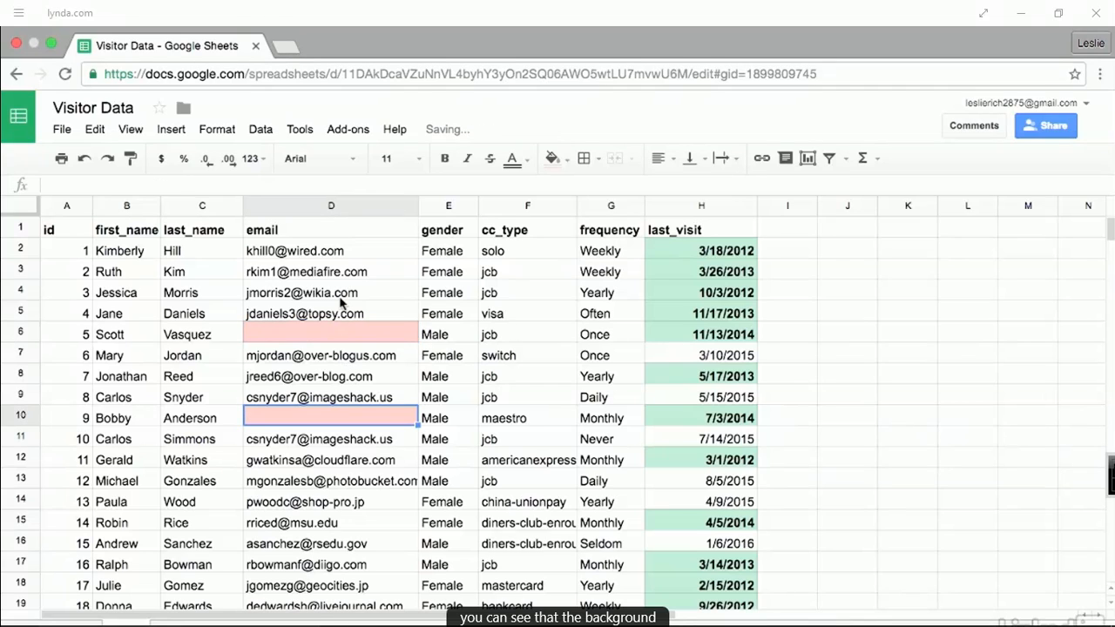
click(342, 296)
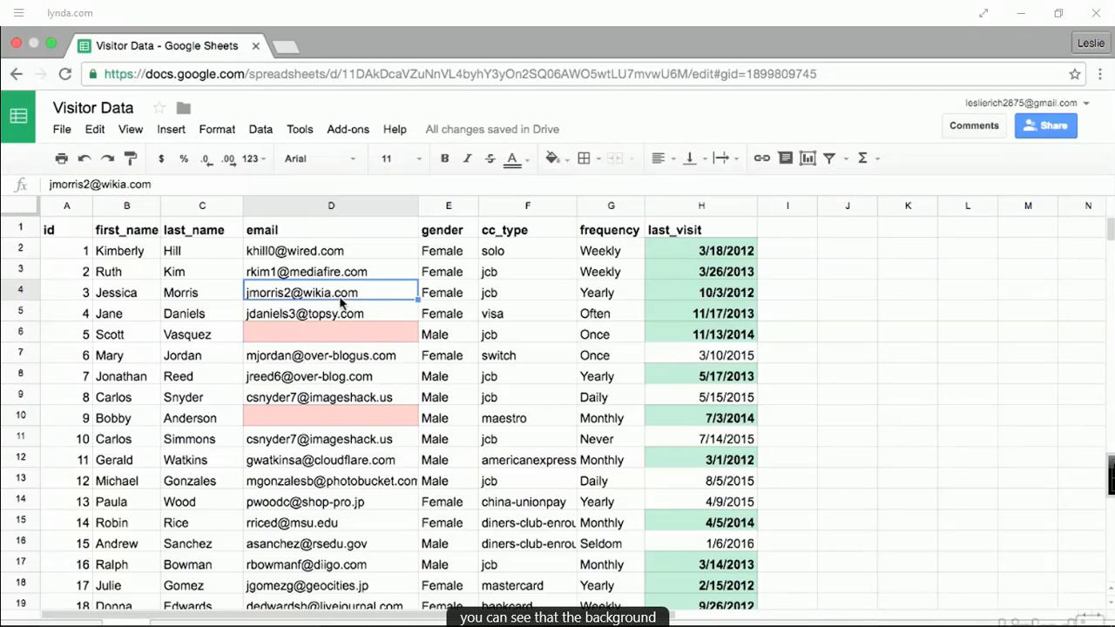
key(Delete)
click(327, 484)
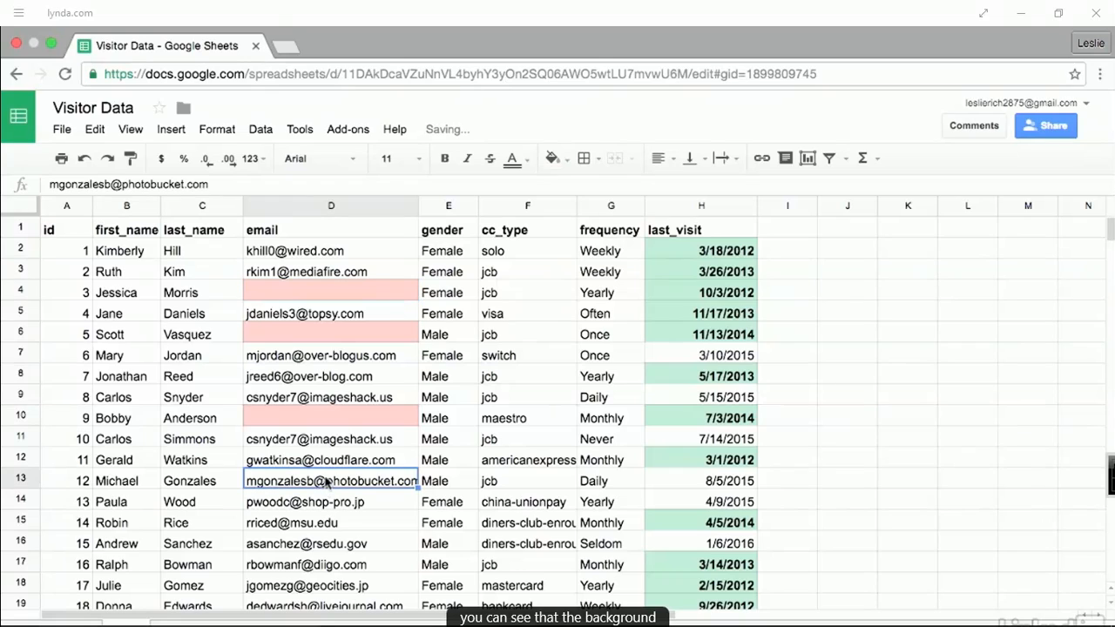
key(Delete)
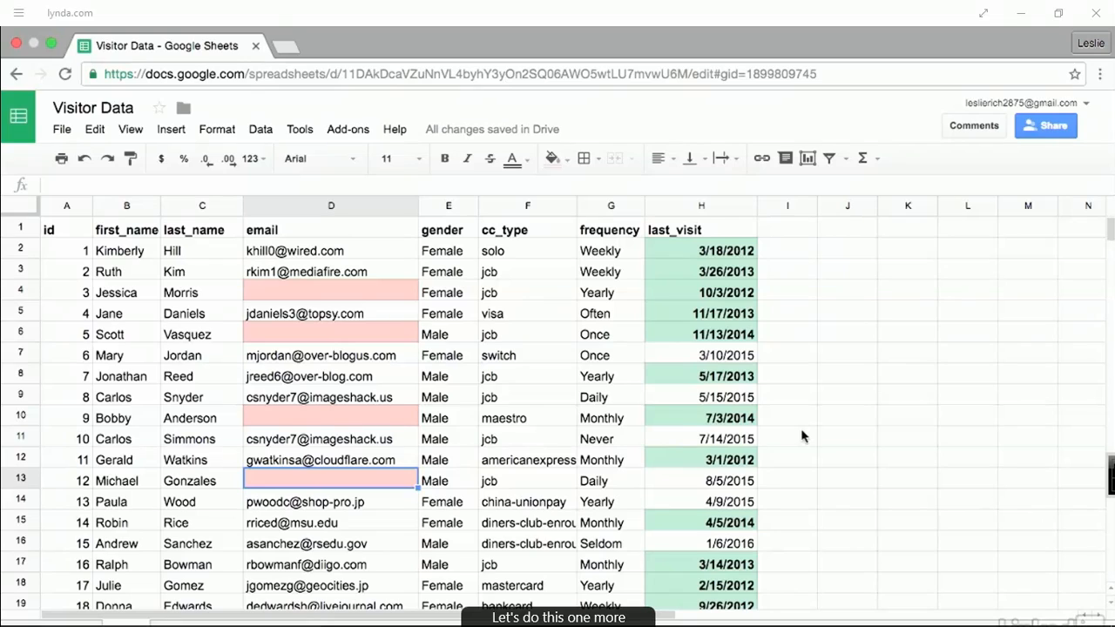
click(786, 229)
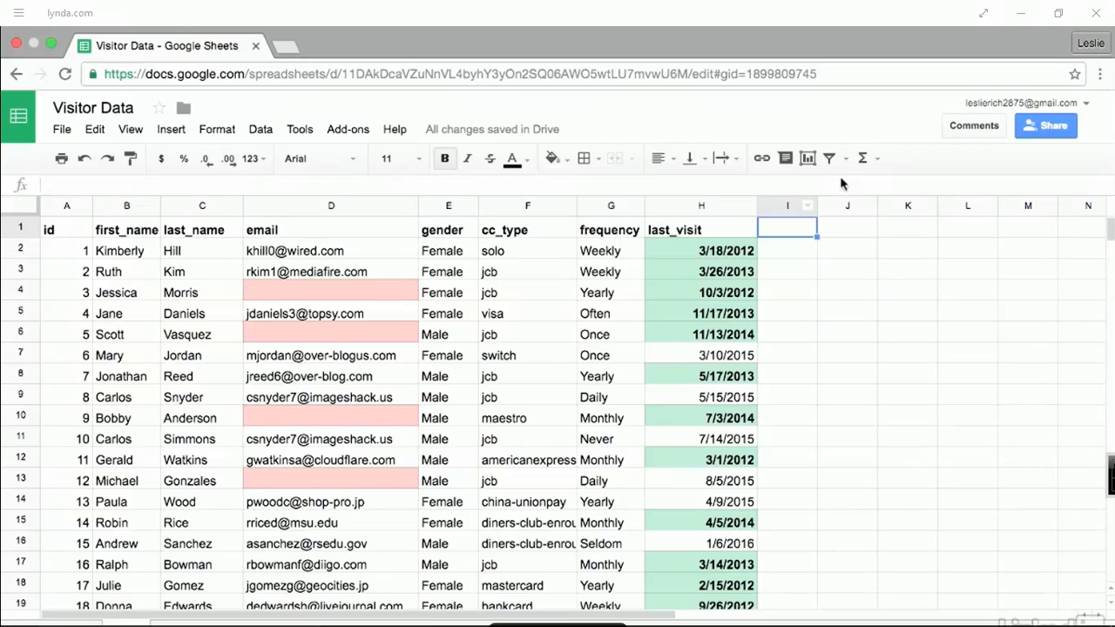
- Enter 'Follow Up' in I1, drag column I wider, and select the column
text(Fo)
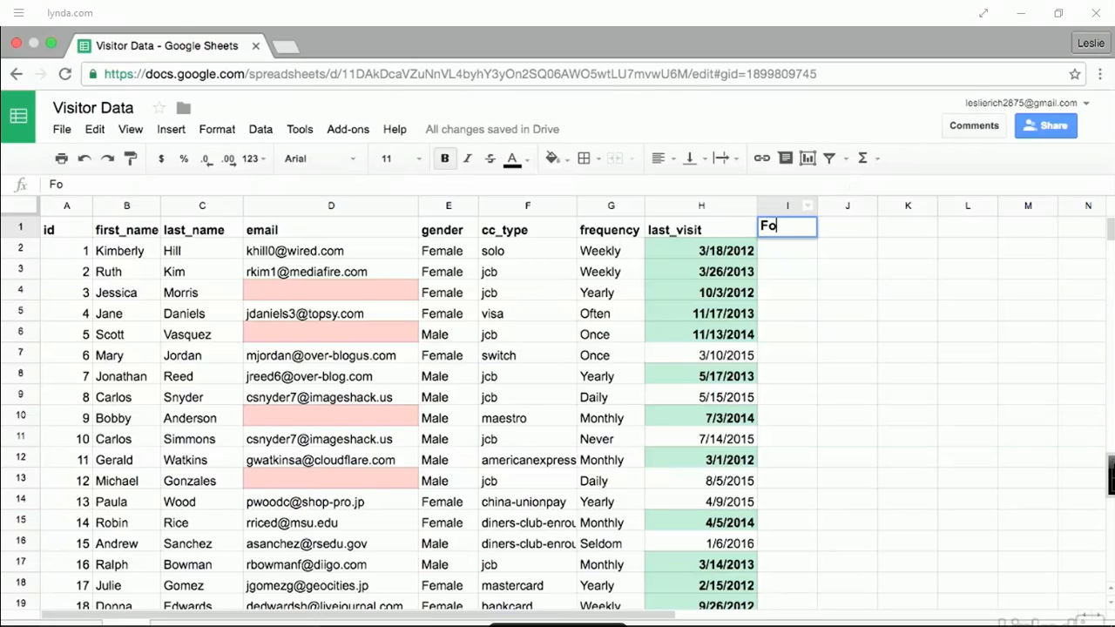
text(llow Up)
key(Return)
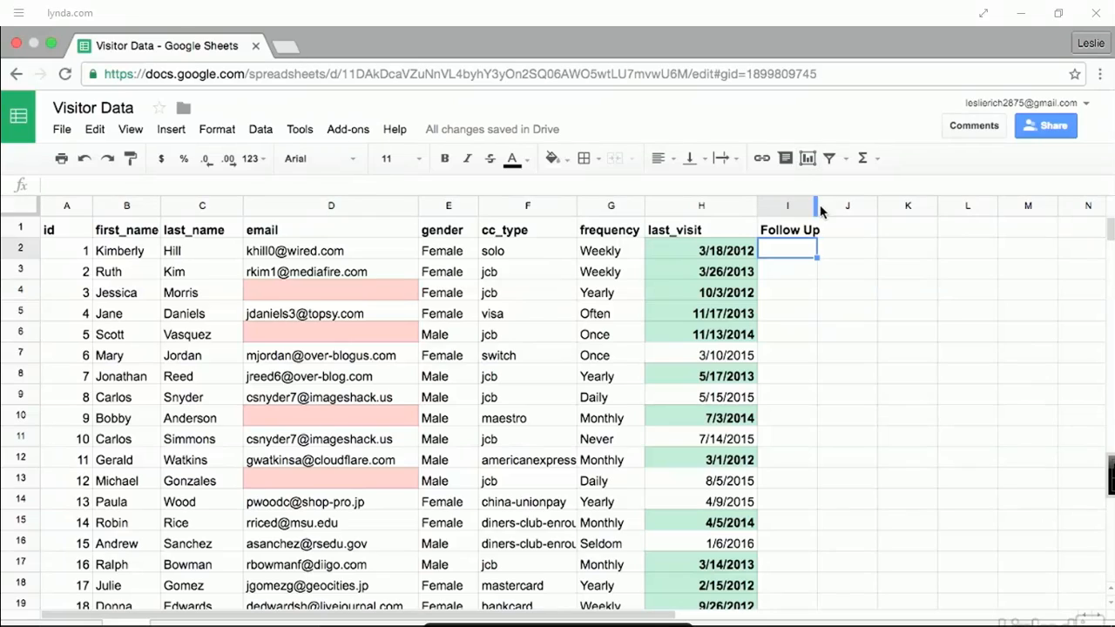
drag(819, 206, 898, 209)
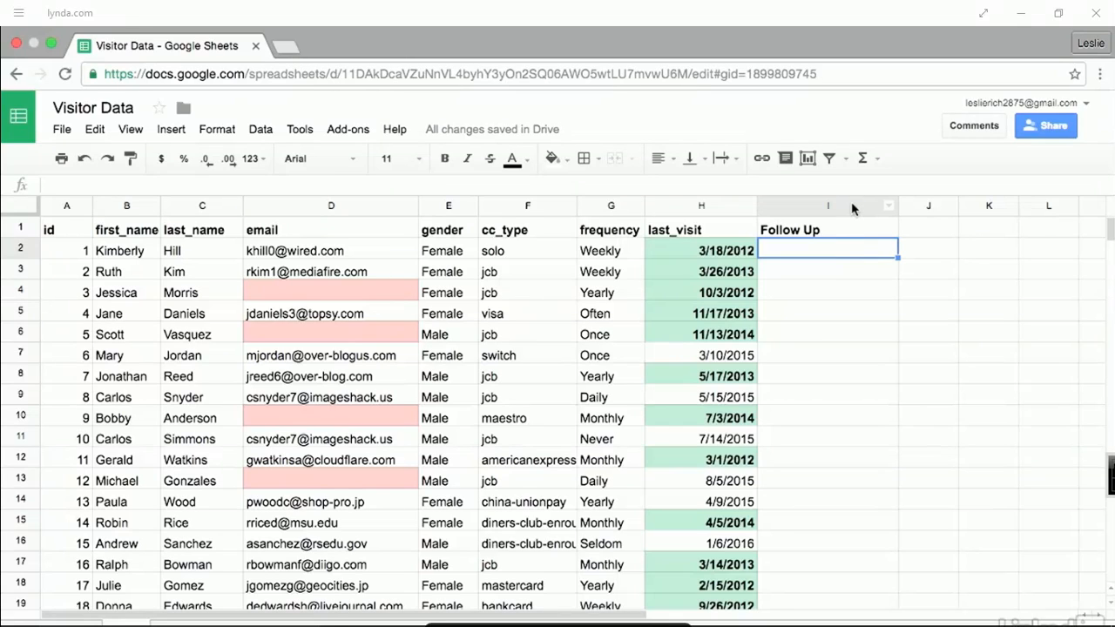
click(852, 208)
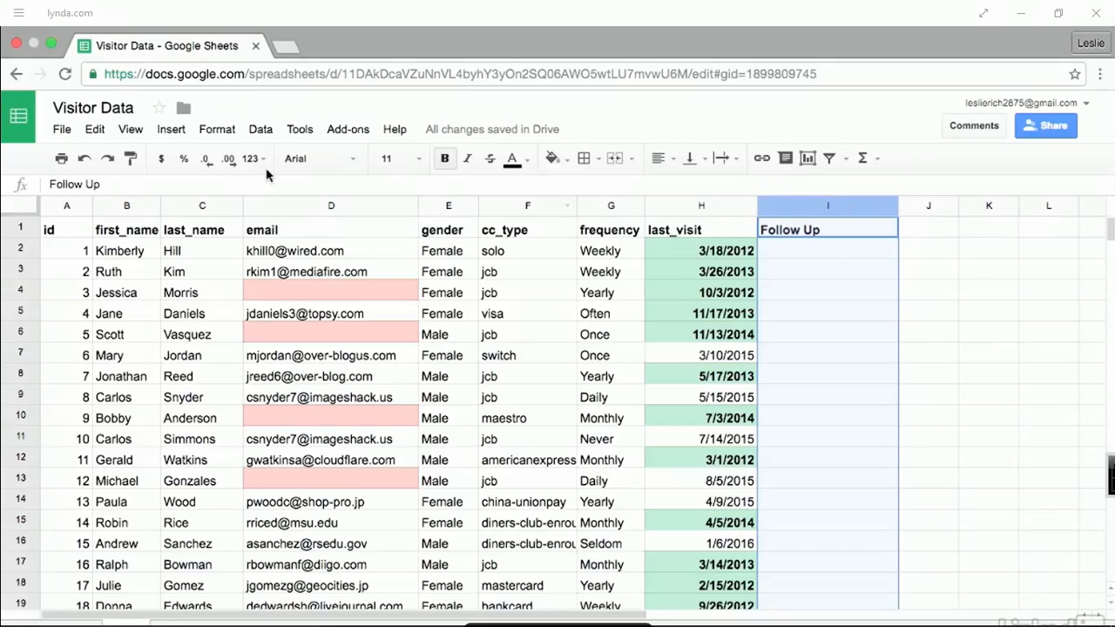
- Start a conditional formatting rule for column I with a 'Custom formula is' condition
click(217, 130)
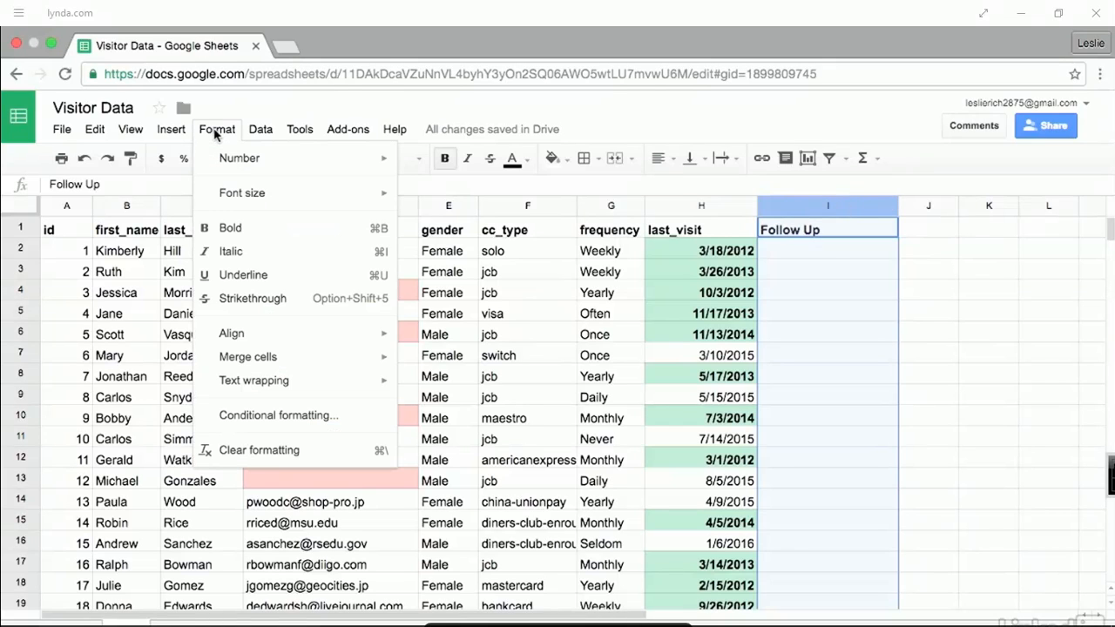
click(345, 417)
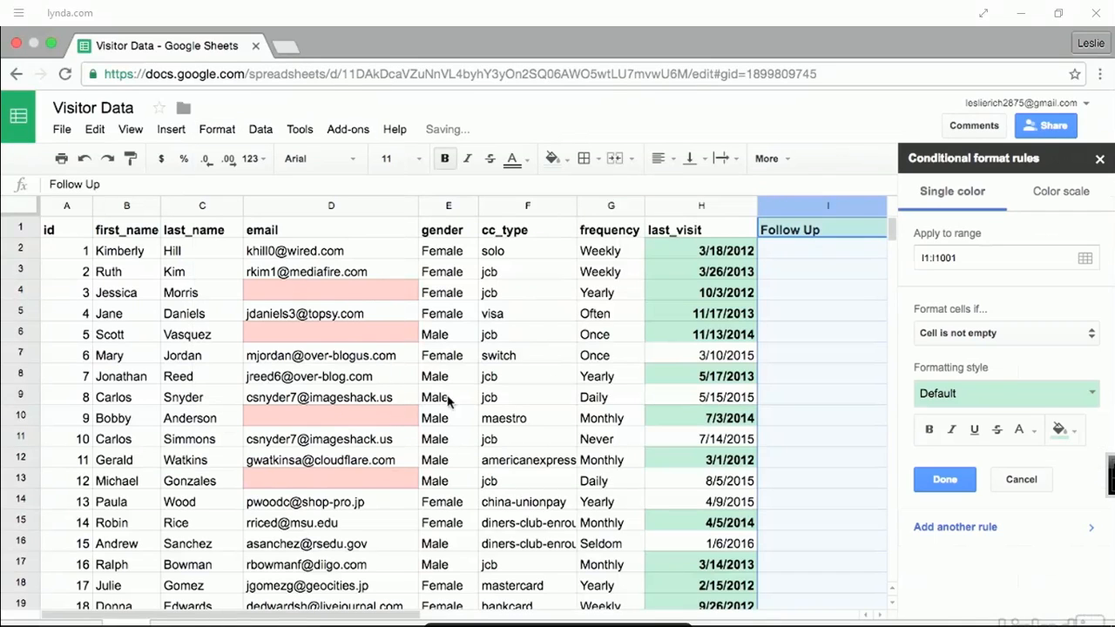
click(1088, 331)
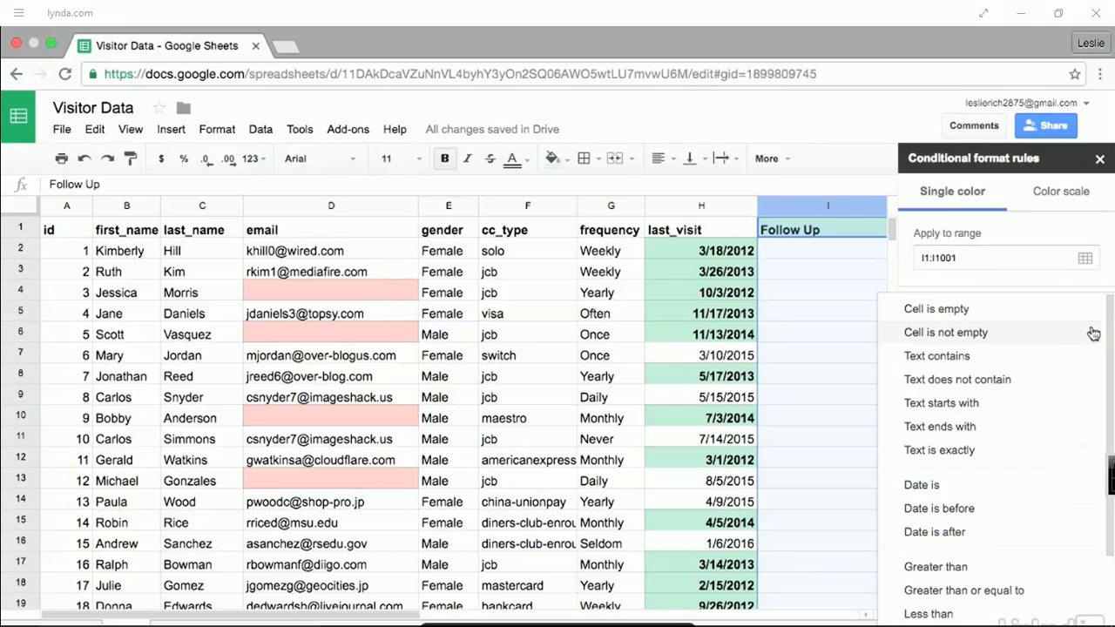
scroll(1078, 340, down, 3)
scroll(1078, 342, down, 1)
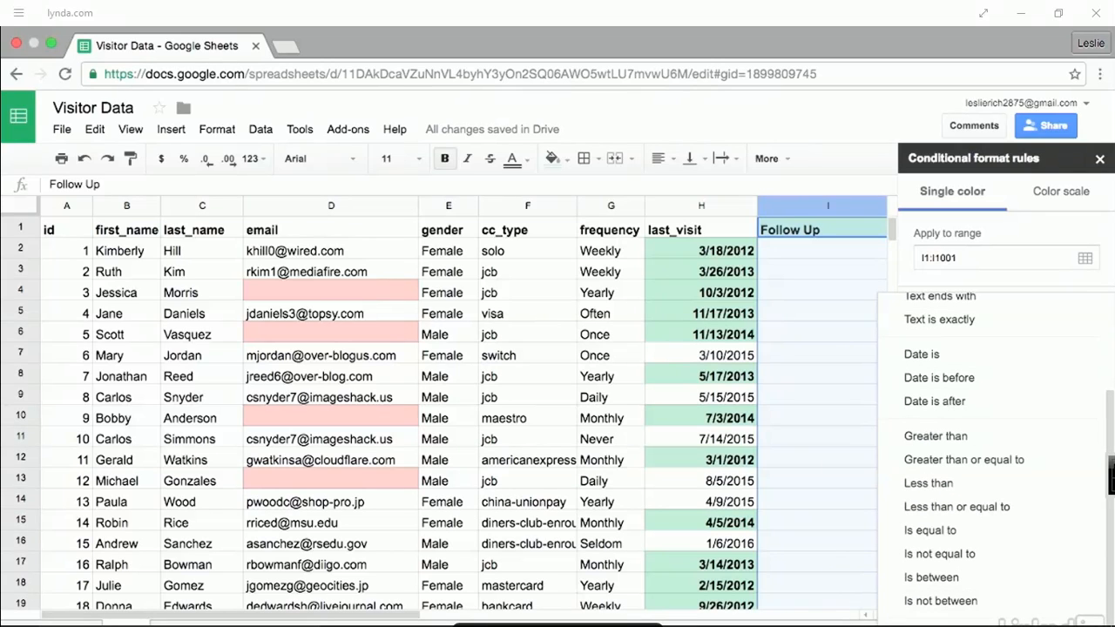
click(1001, 624)
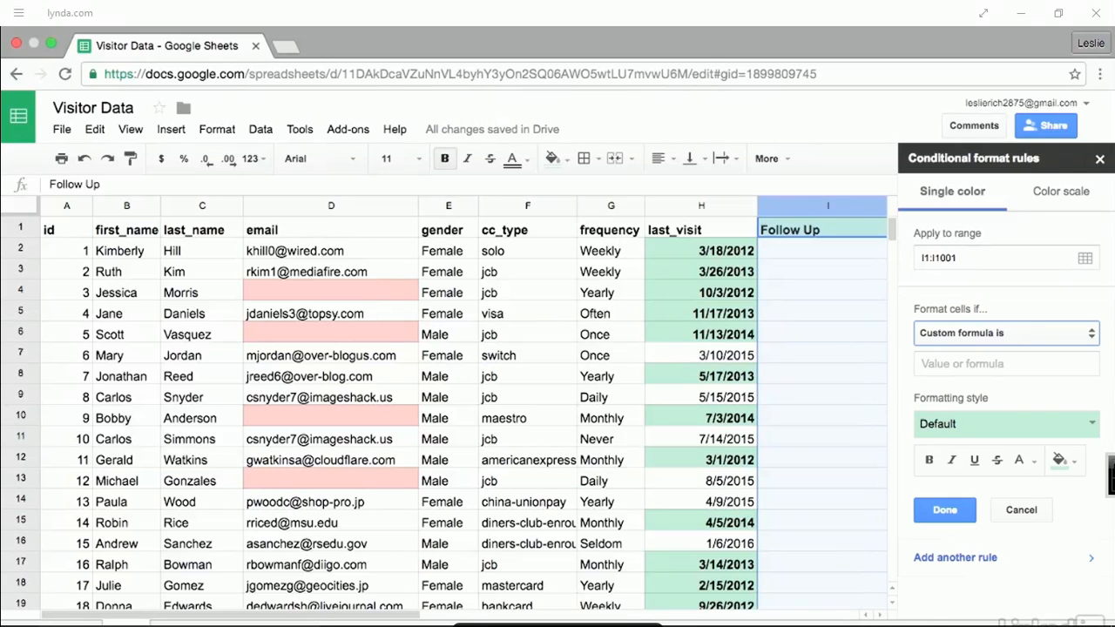
- Enter the formula =Len(I:I)<50, save the rule and close the sidebar
click(1001, 366)
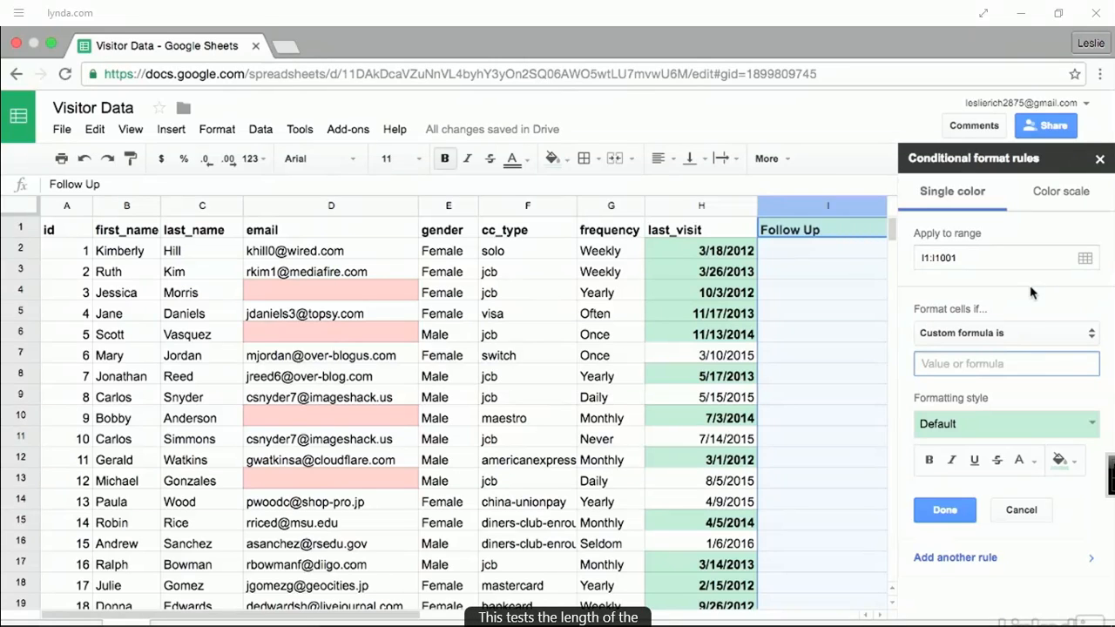
text(=Len)
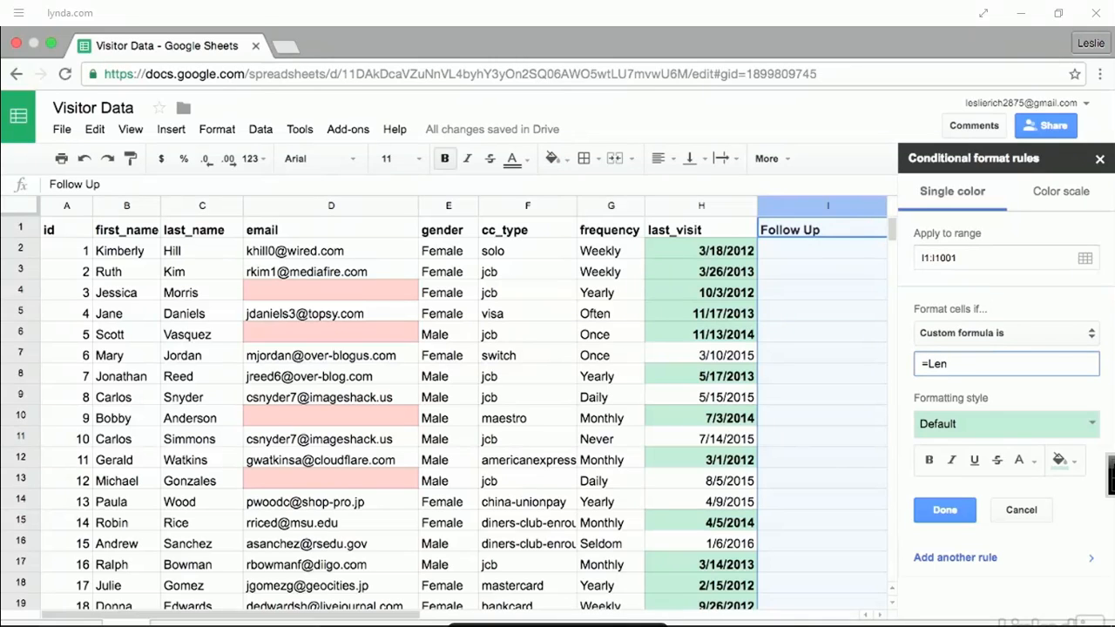
text((I:I))
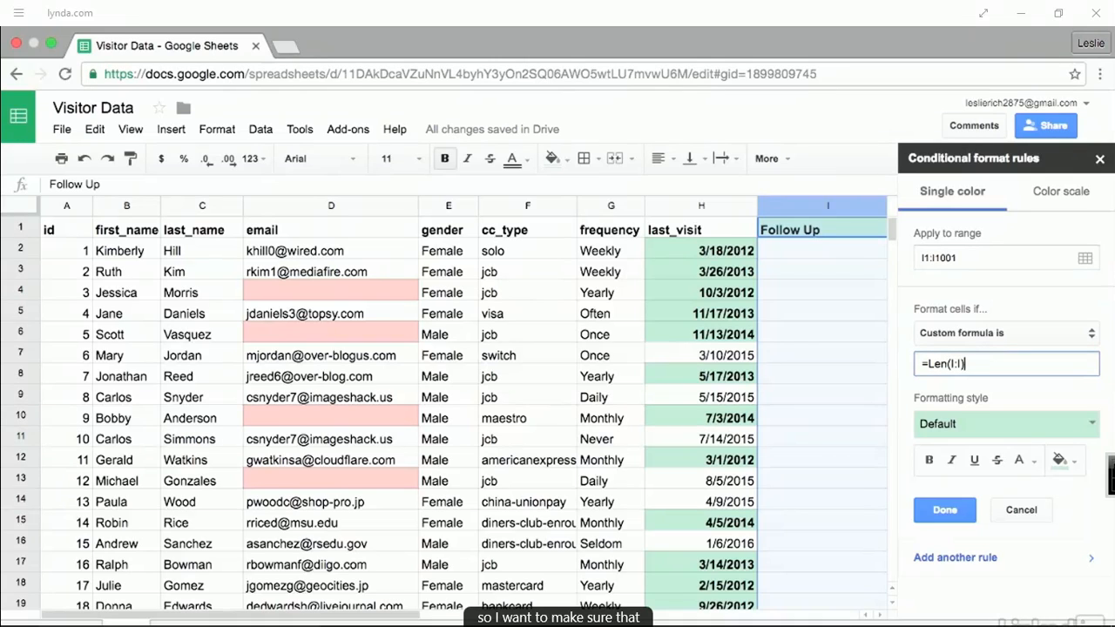
text(<50)
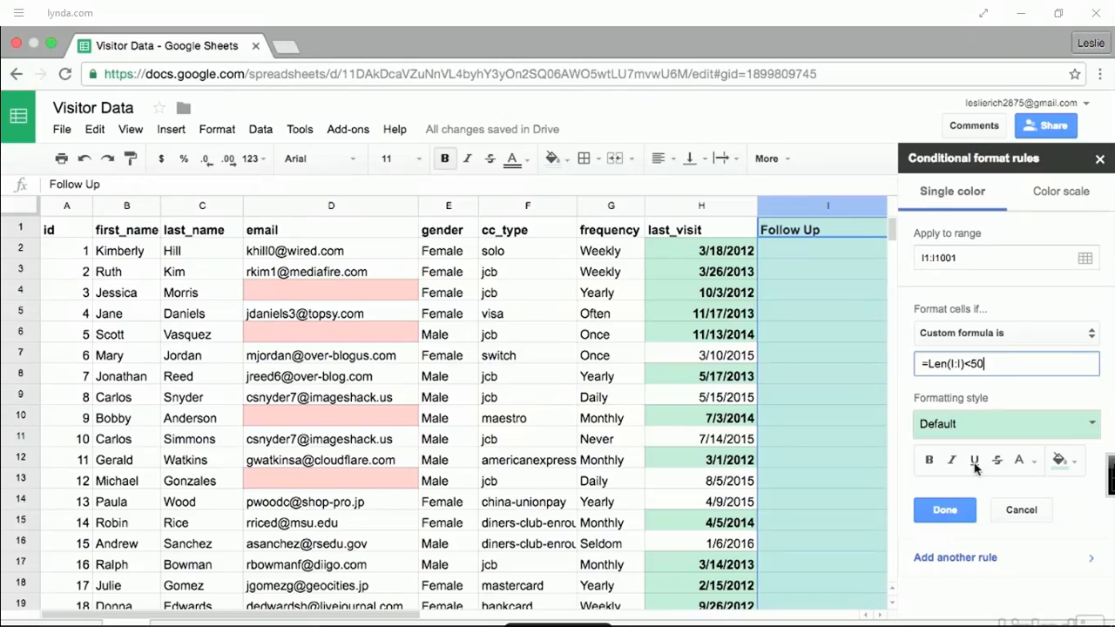
click(945, 513)
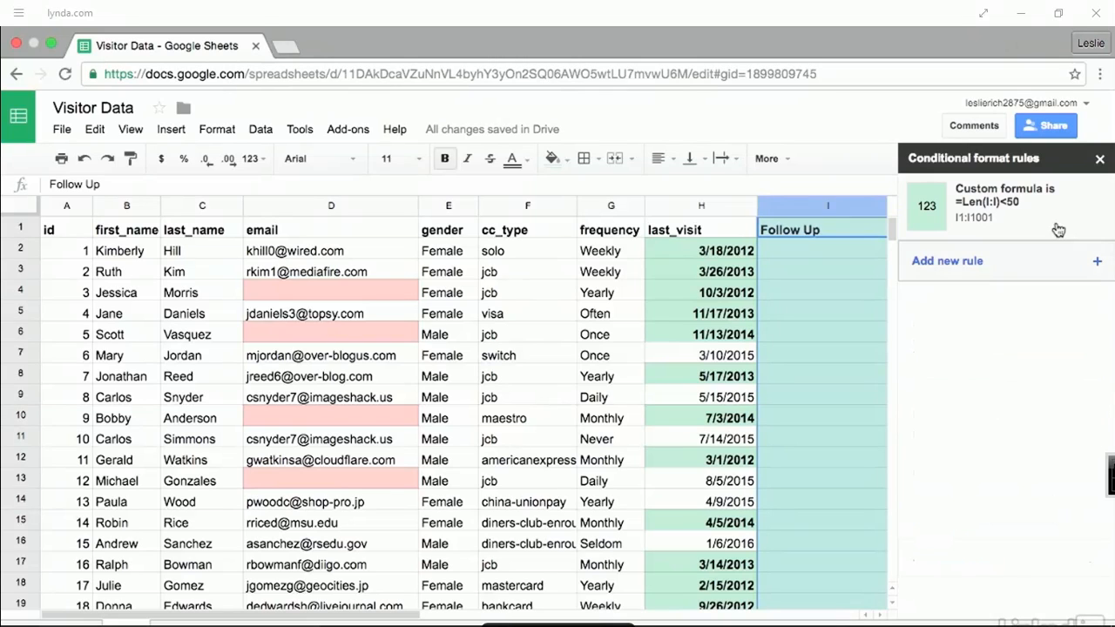
click(1099, 158)
click(868, 250)
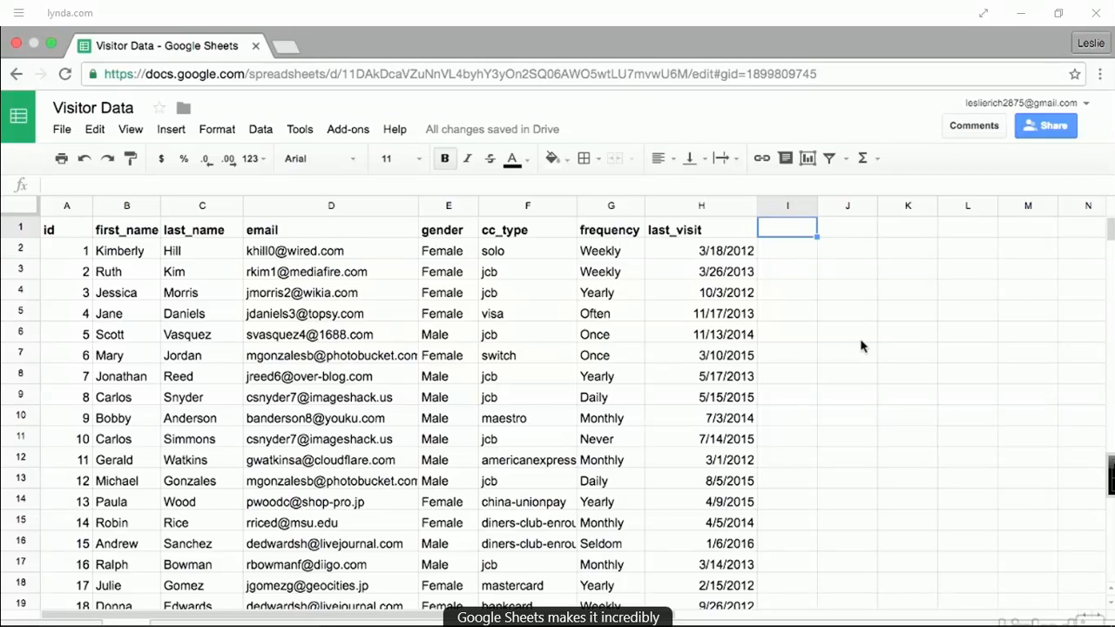
- Select the whole email column D and open its Data validation criteria list
click(395, 309)
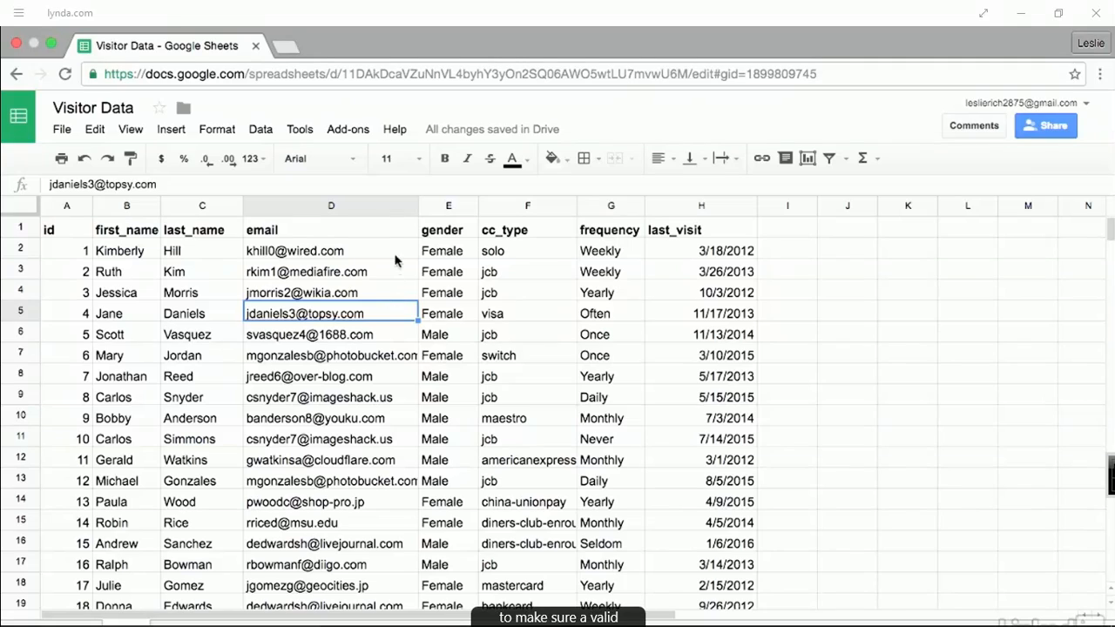
click(369, 205)
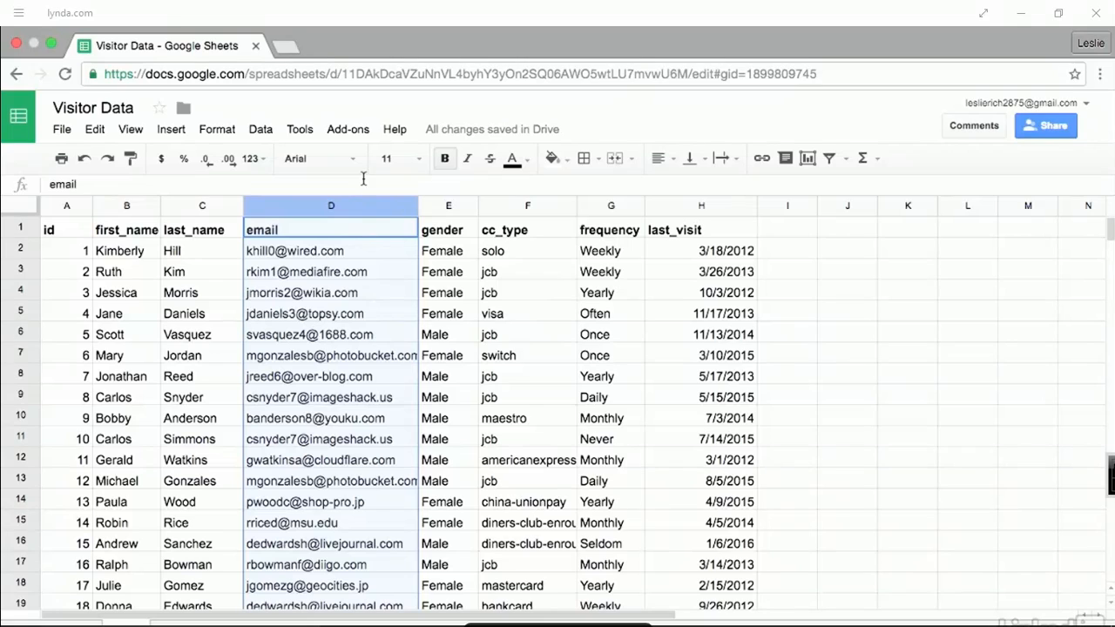
click(262, 130)
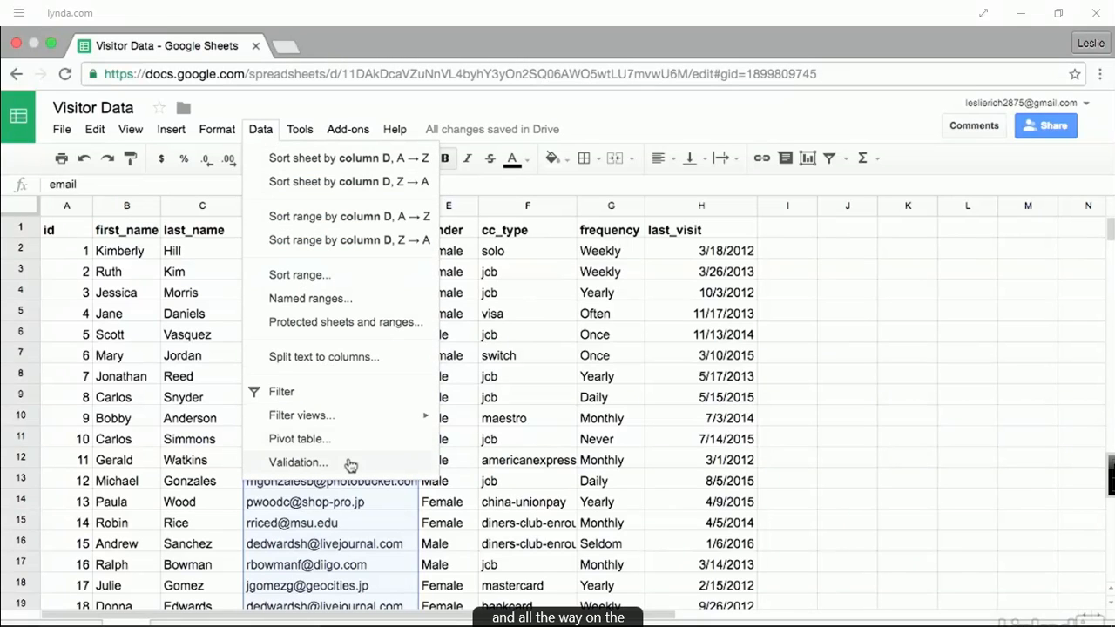
click(297, 462)
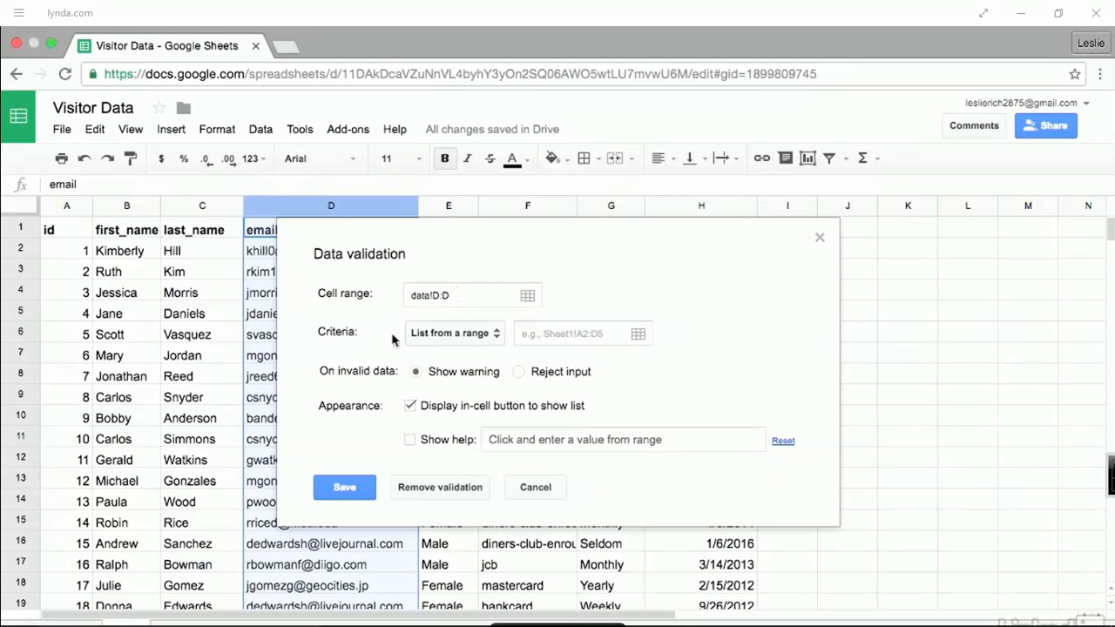
click(498, 336)
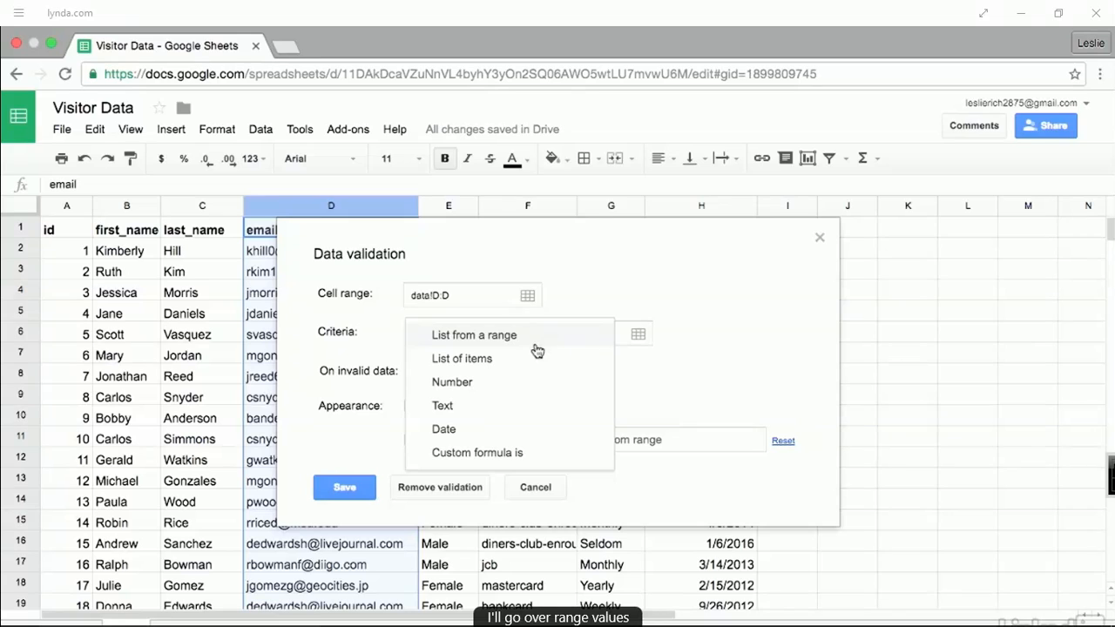
- Set column D's criteria to Text 'is valid email' with Show warning, and save
click(532, 411)
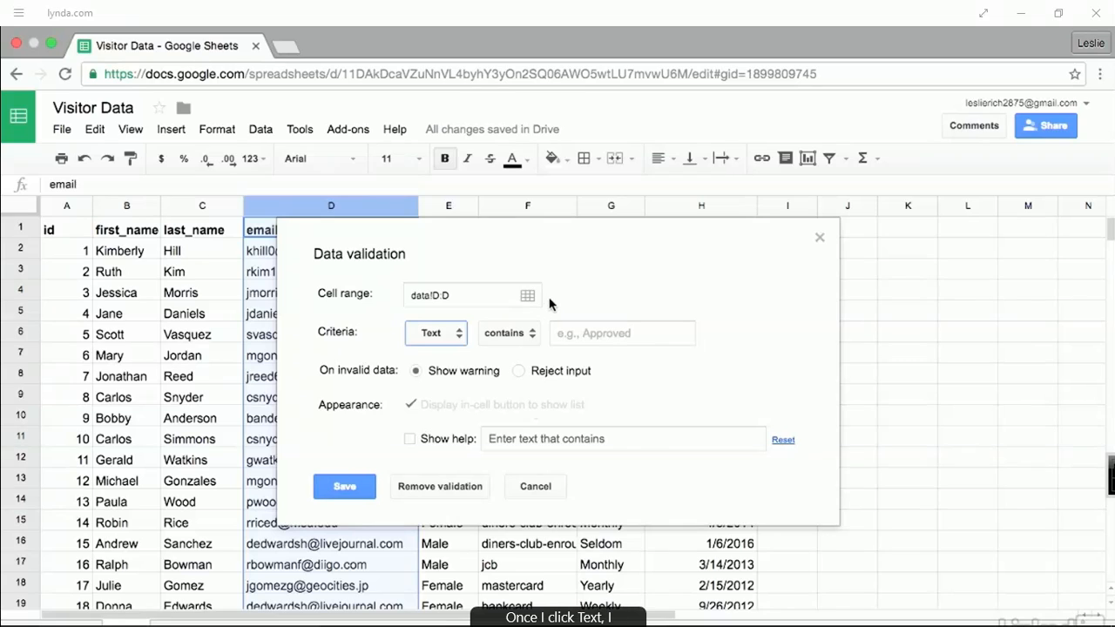
click(533, 347)
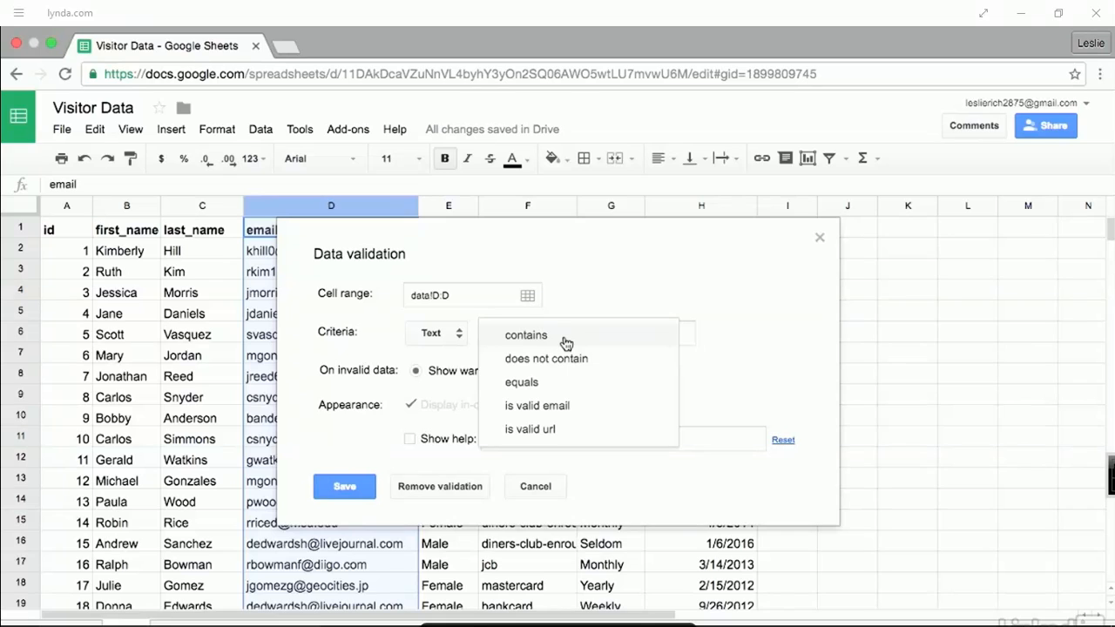
click(585, 413)
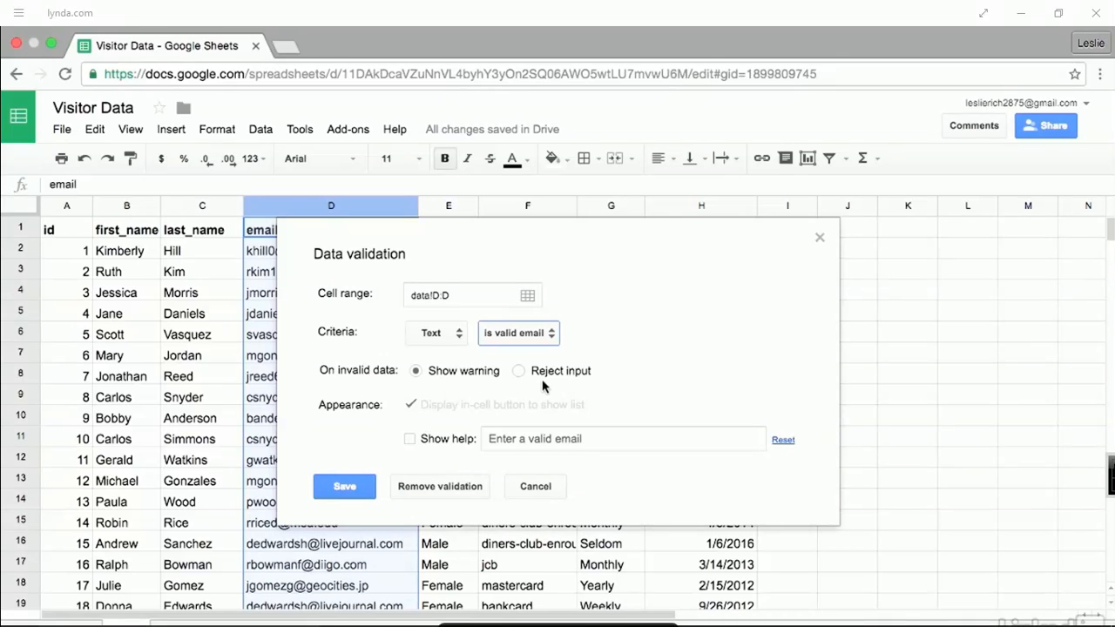
click(471, 378)
click(367, 493)
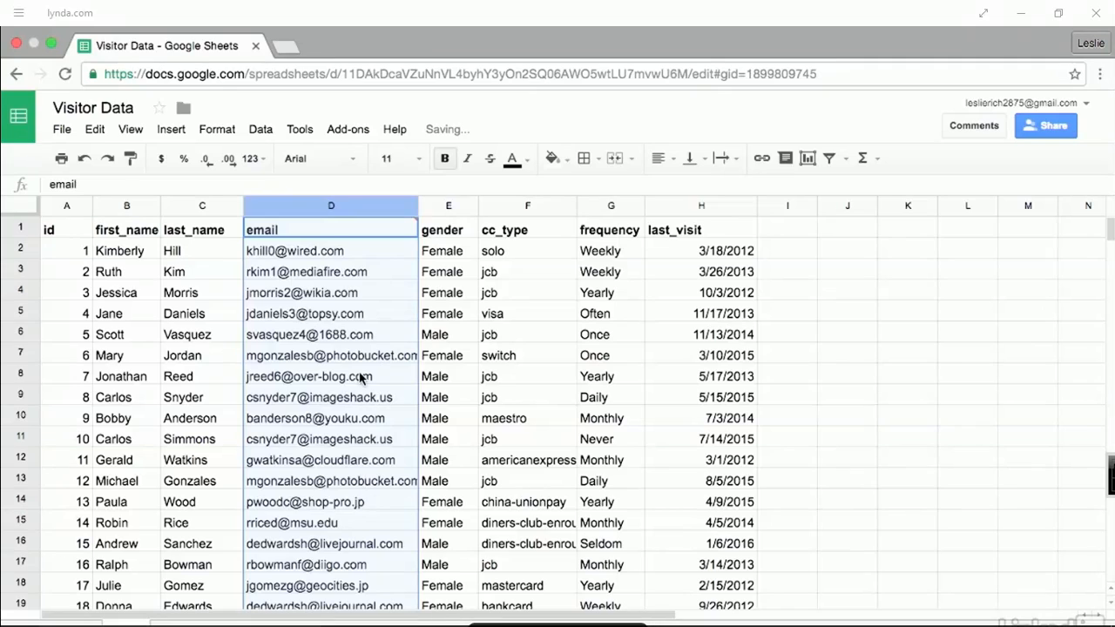
- Replace D8 with an incomplete email (username only) to trigger the validation warning
click(363, 377)
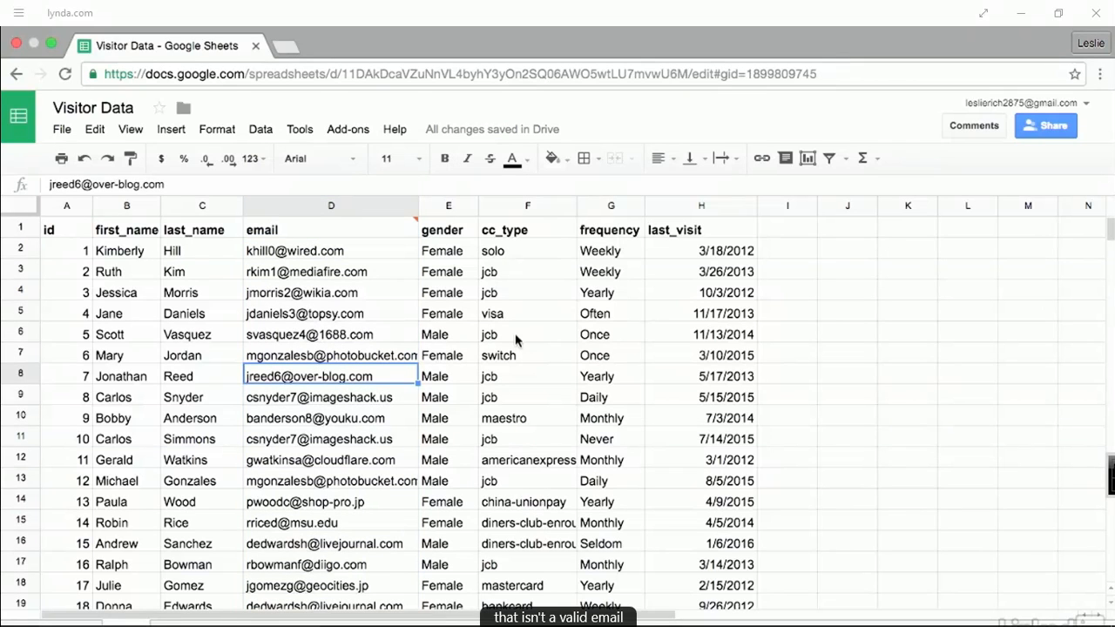
key(BackSpace)
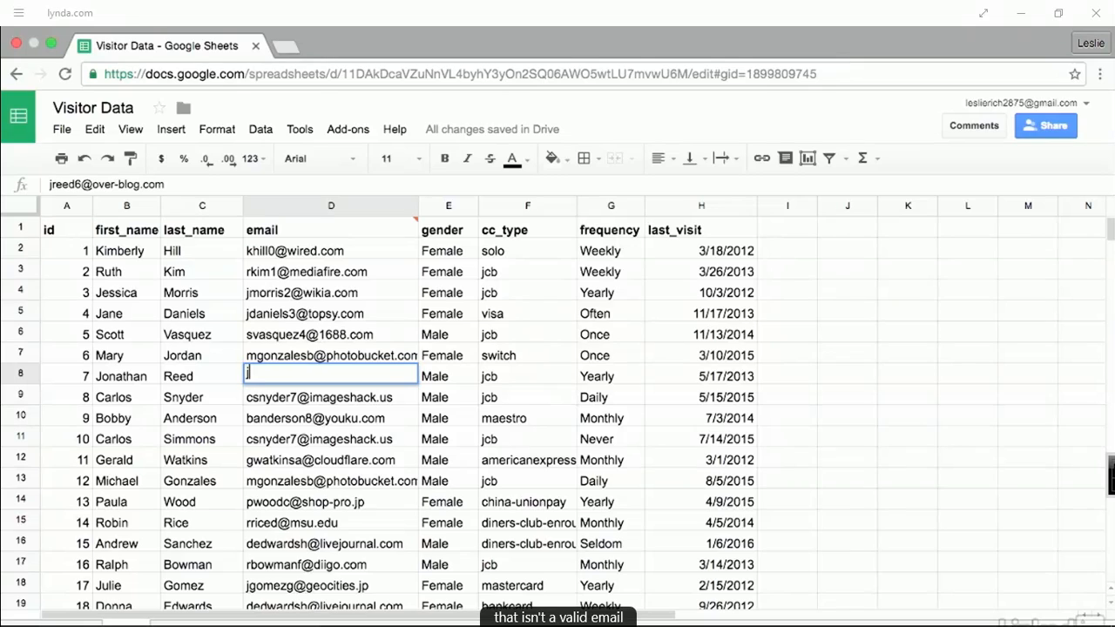
key(Return)
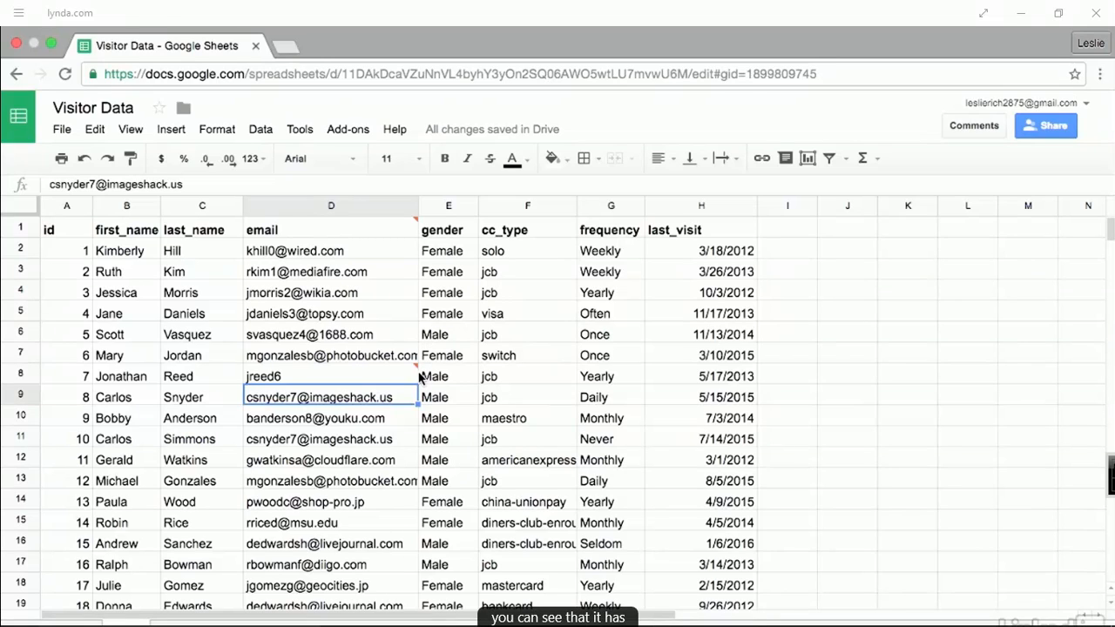
- Check the Invalid content warning, then correct D8 to the full valid email address
click(410, 375)
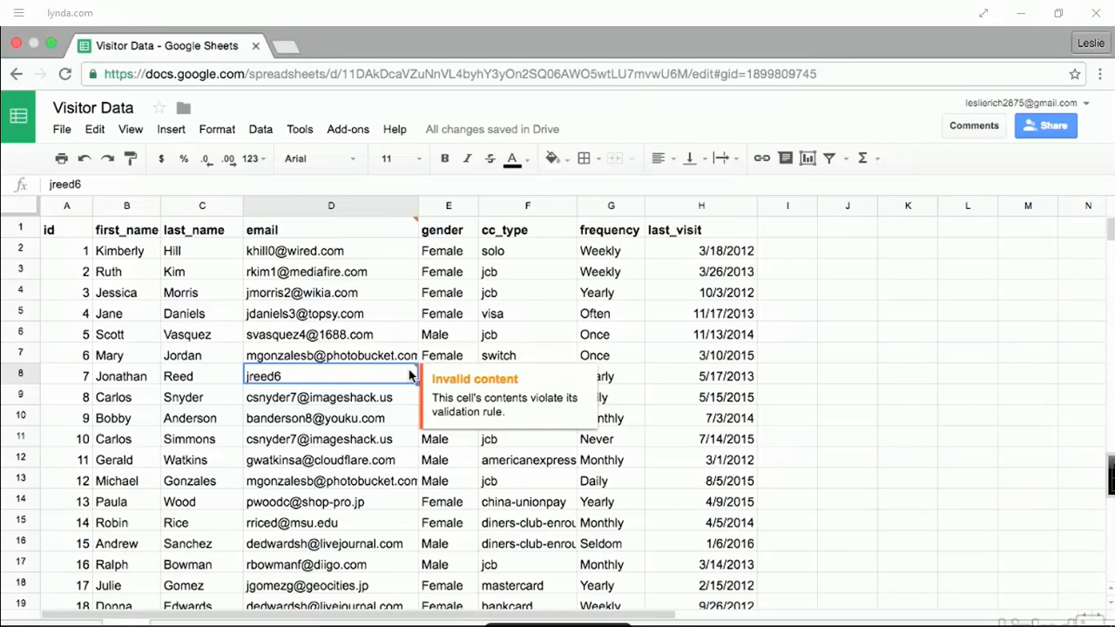
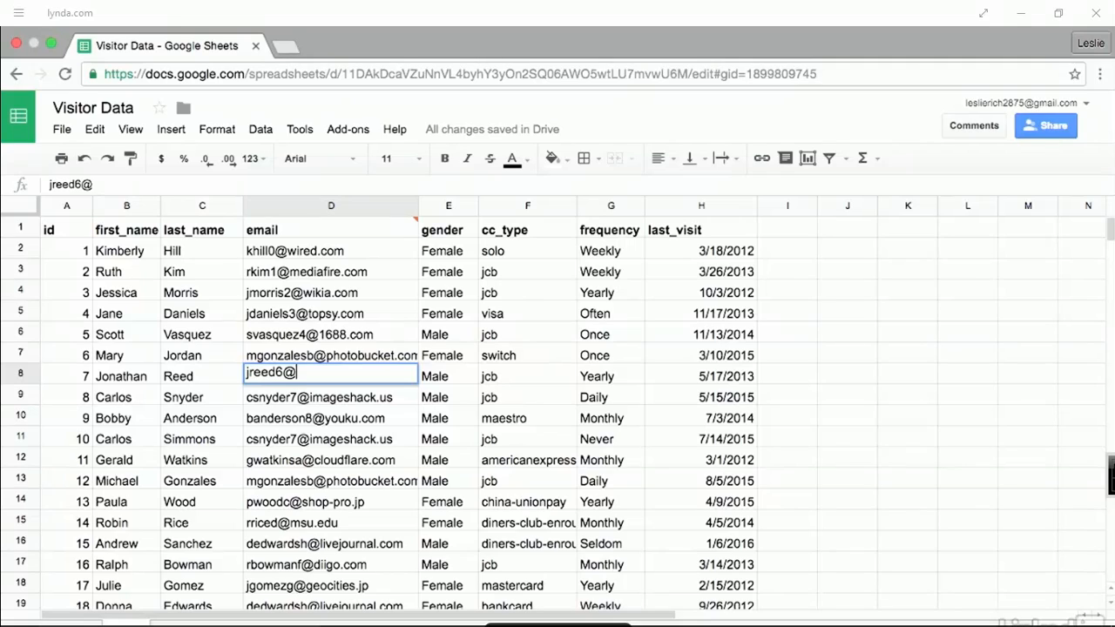
key(Return)
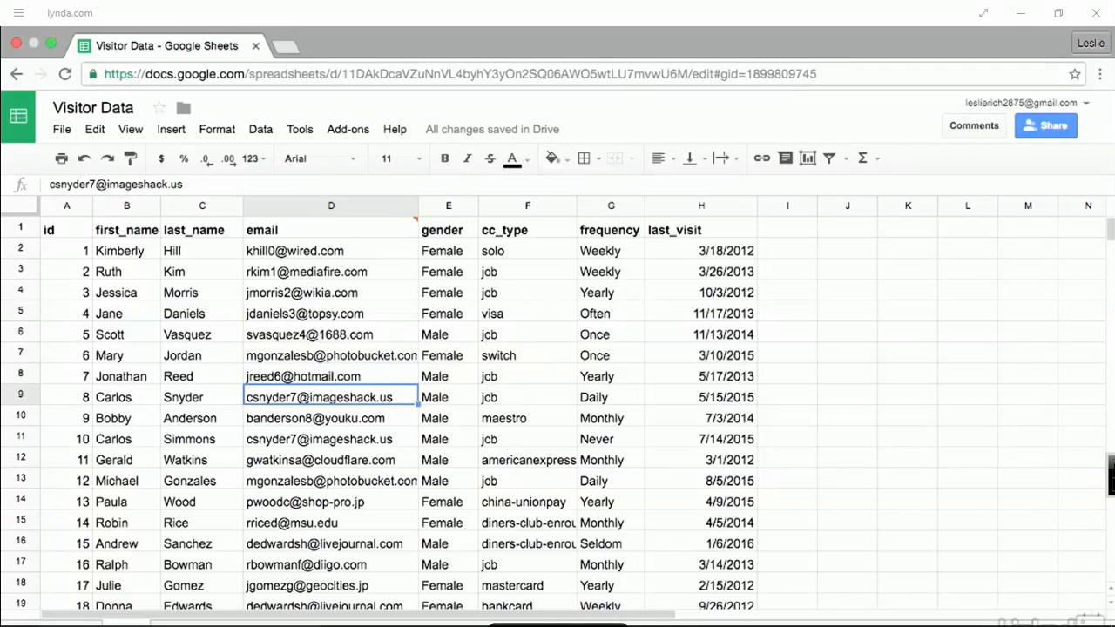
click(781, 226)
- Type a bold 'Travel for Business' heading in I1 and drag column I wide enough to show it
key(ctrl+b)
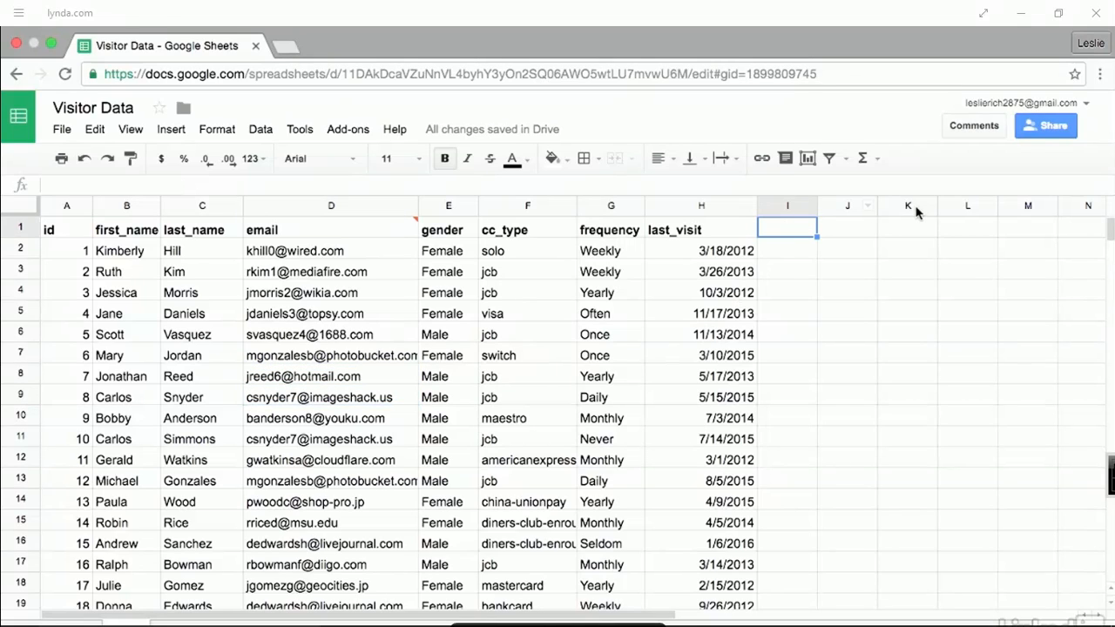
text(Tra)
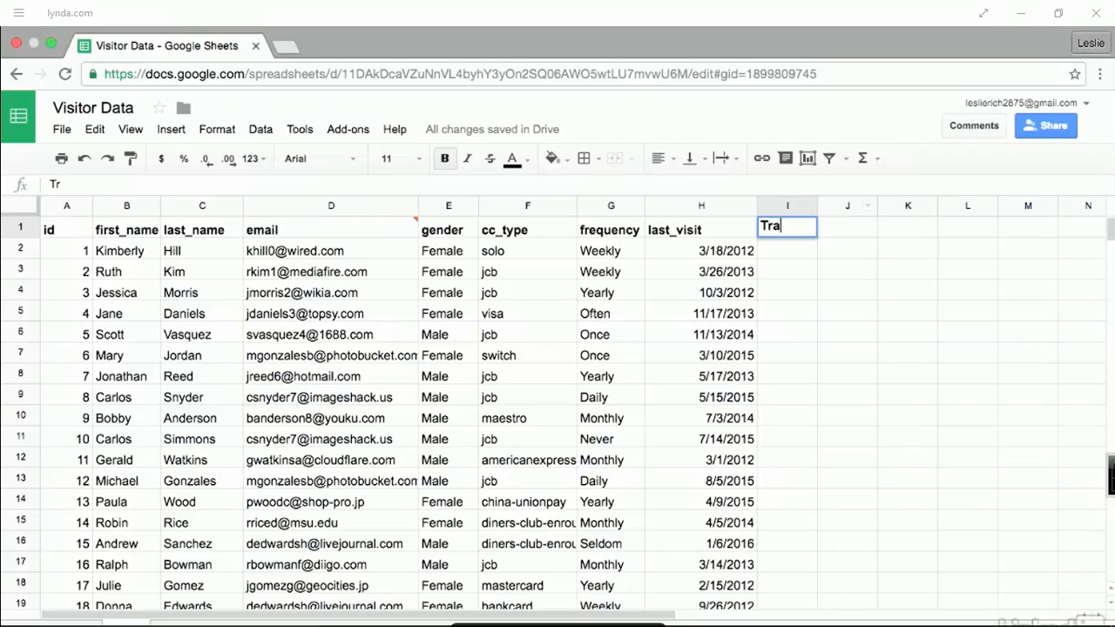
text(vel for Business)
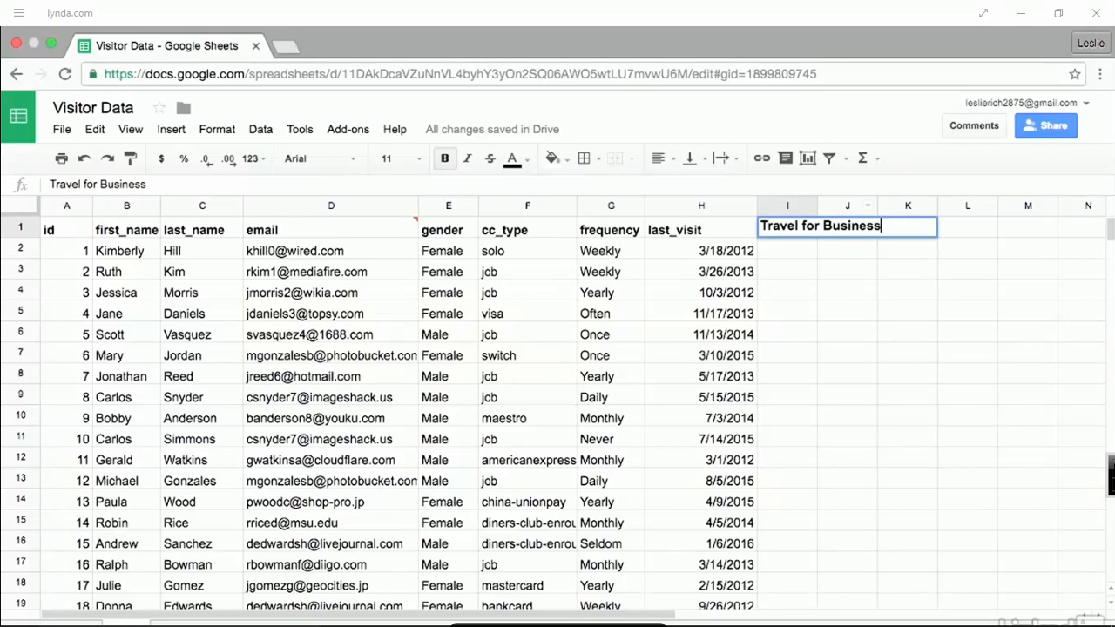
key(Return)
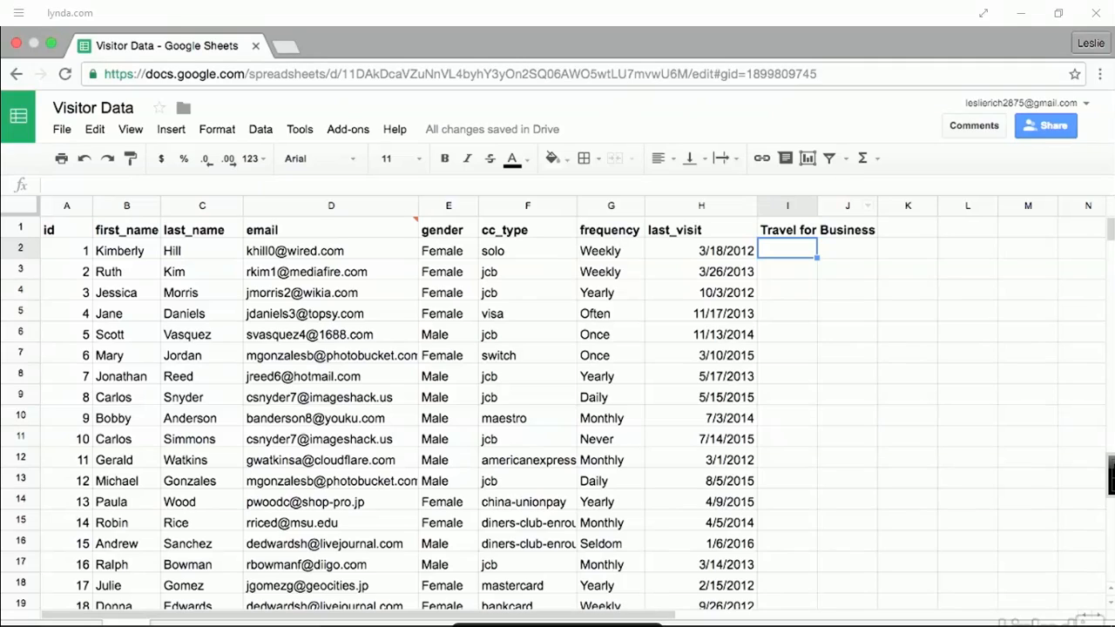
click(817, 203)
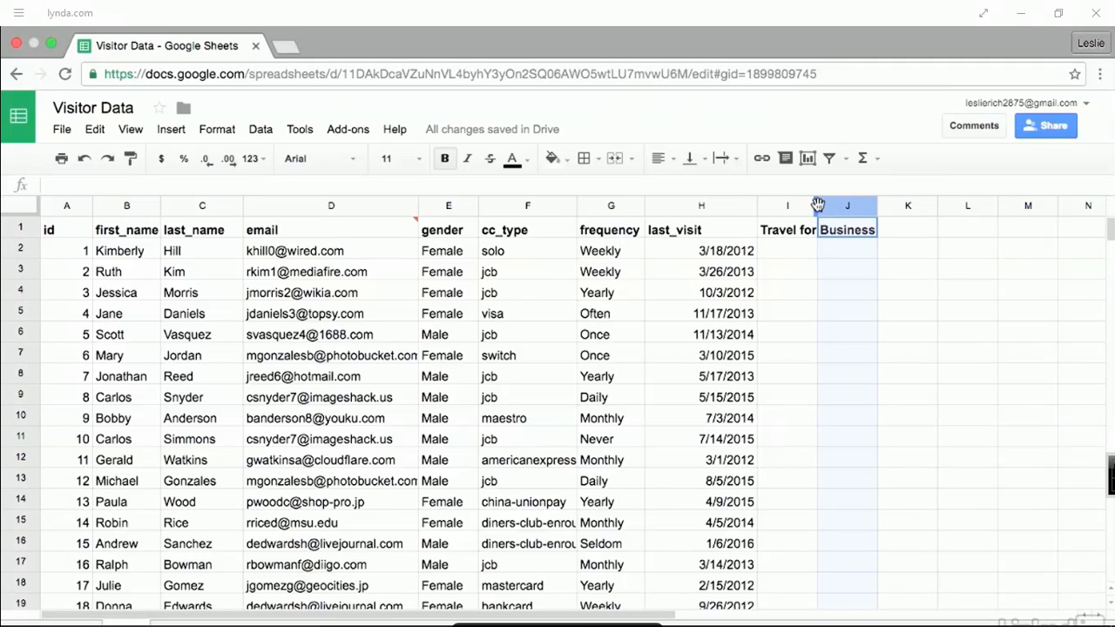
drag(818, 204, 889, 214)
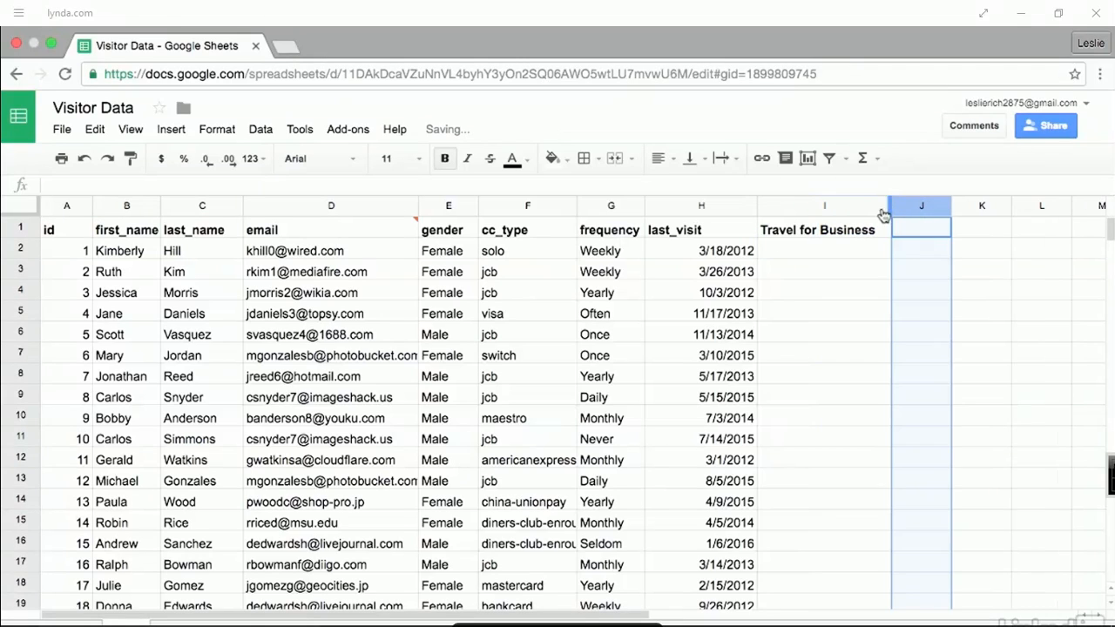
click(792, 209)
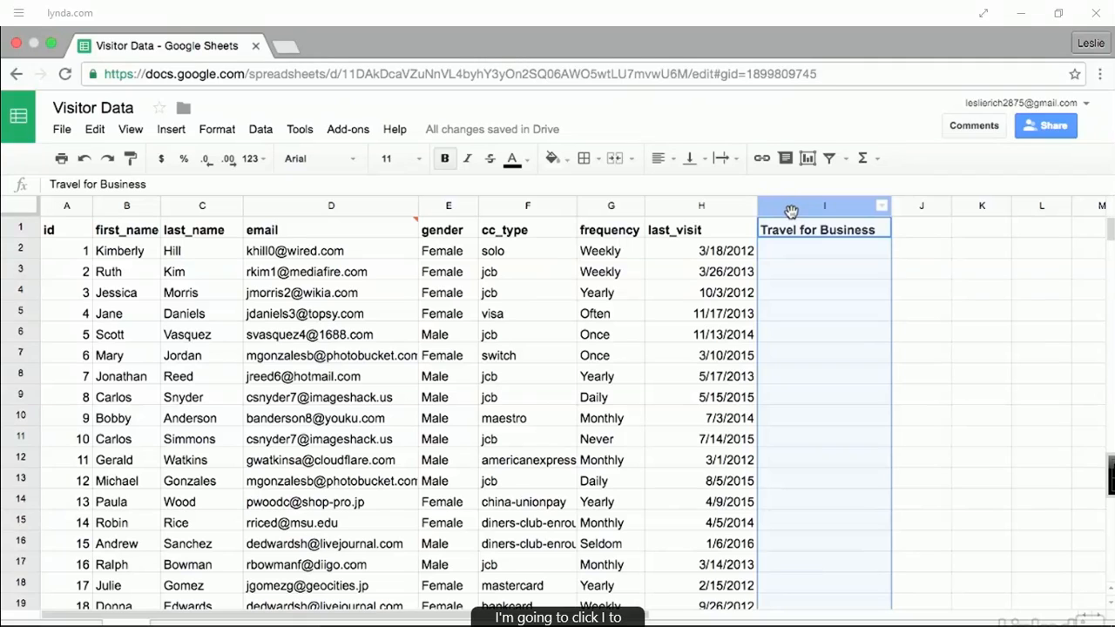
click(265, 132)
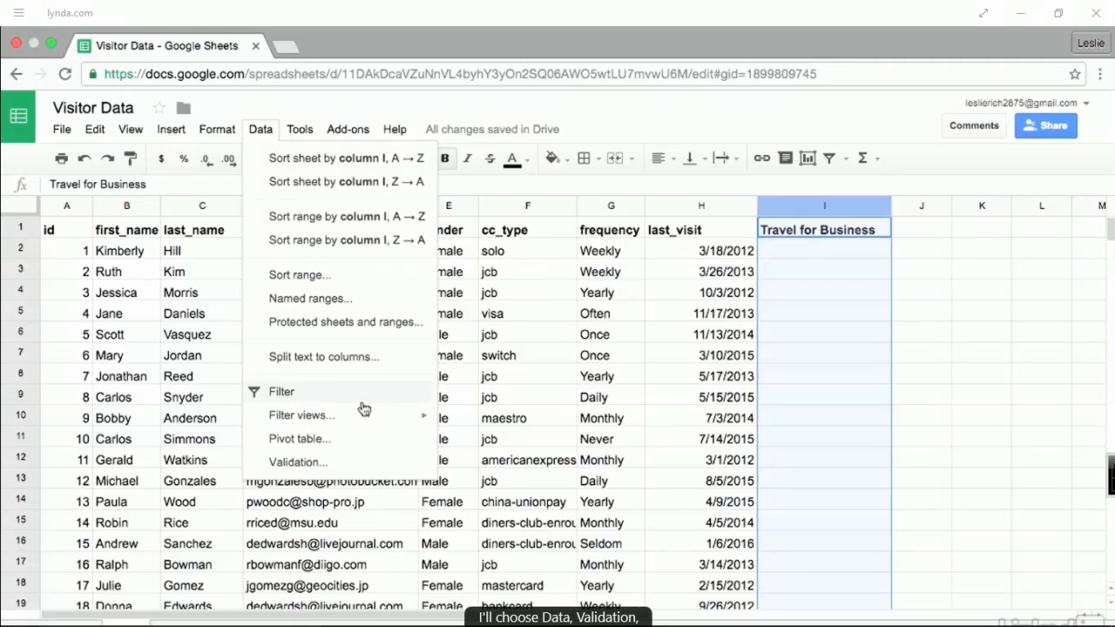
- Validate column I as a list of Always,Sometimes,Never, rejecting other input, with in-cell dropdown on
click(372, 468)
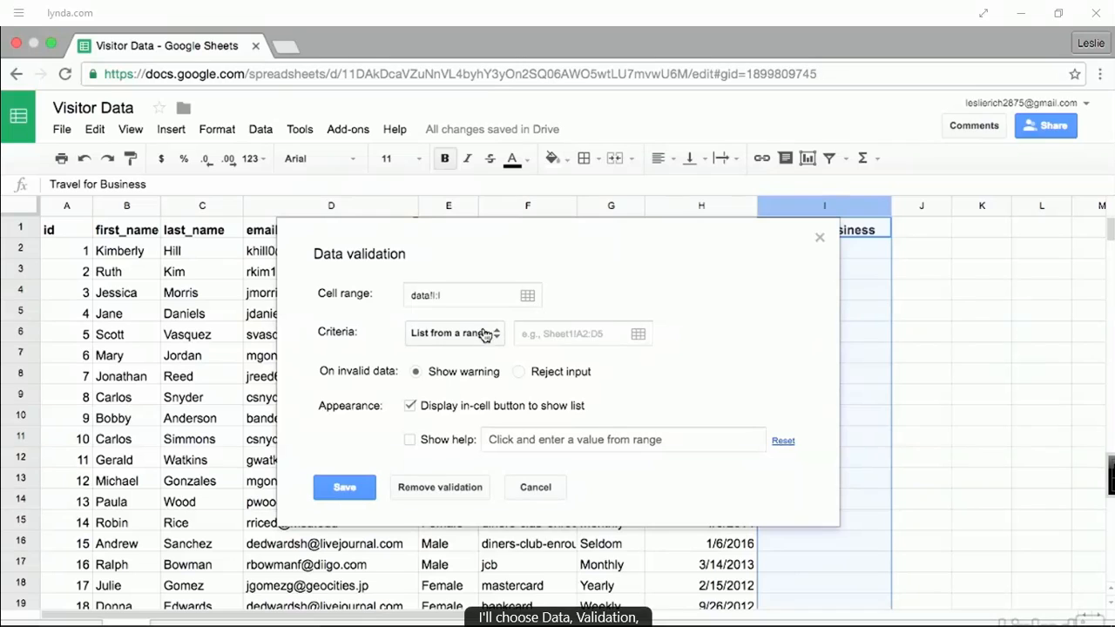
click(481, 334)
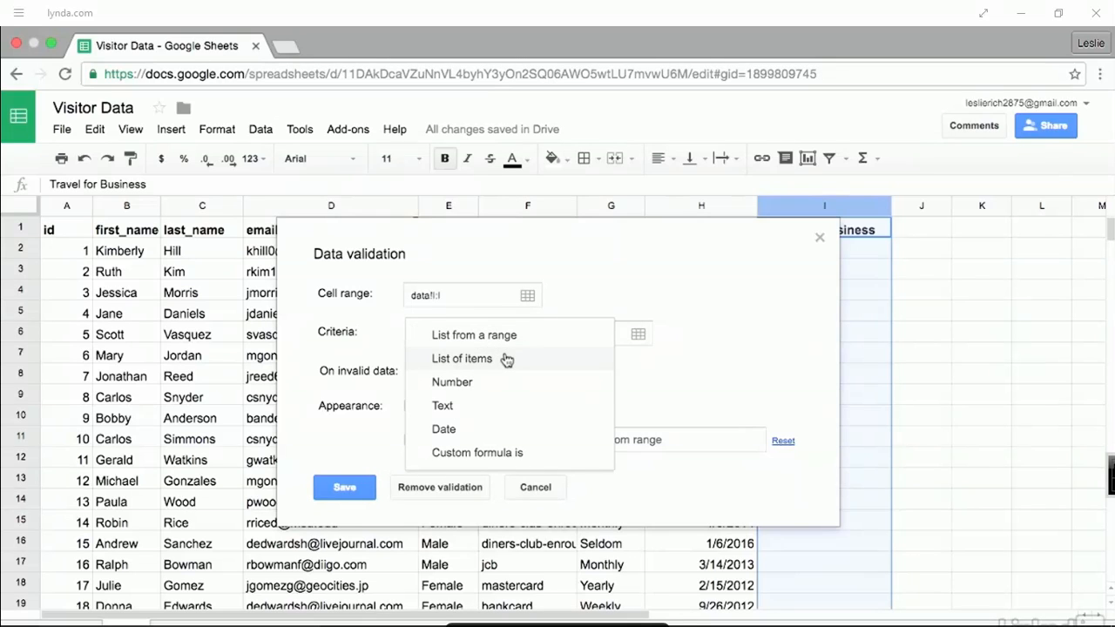
click(506, 359)
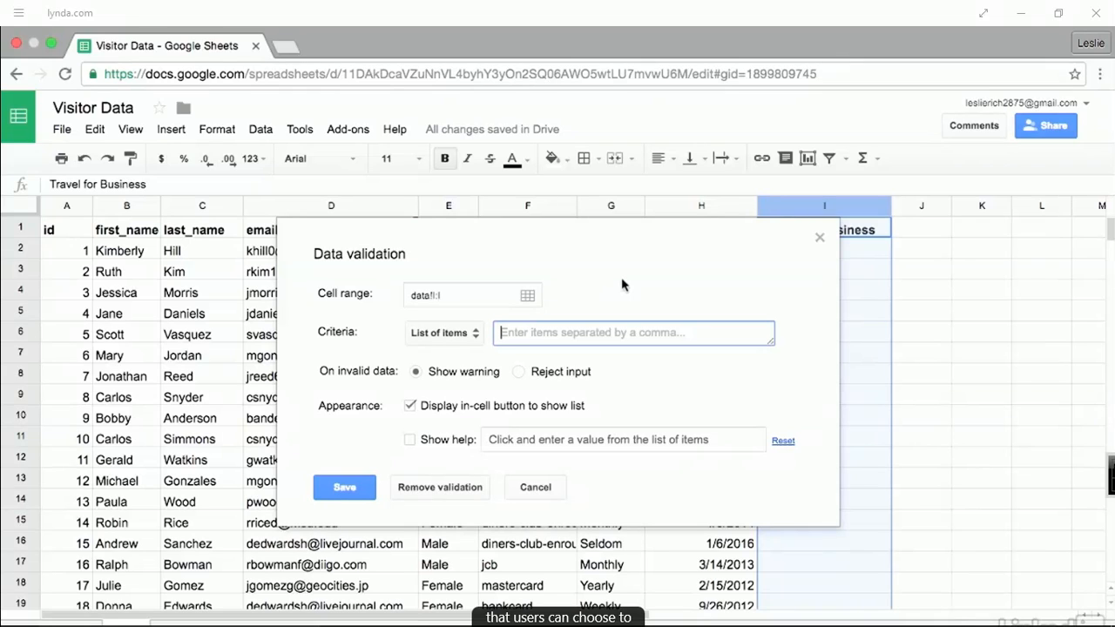
text(A)
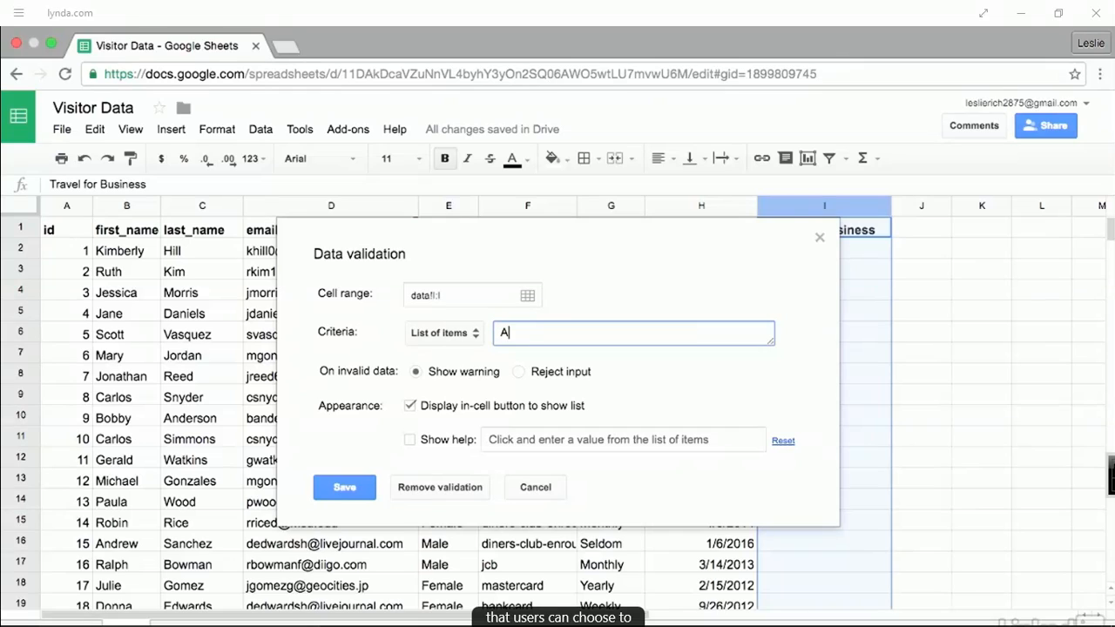
text(lways,Sometimes)
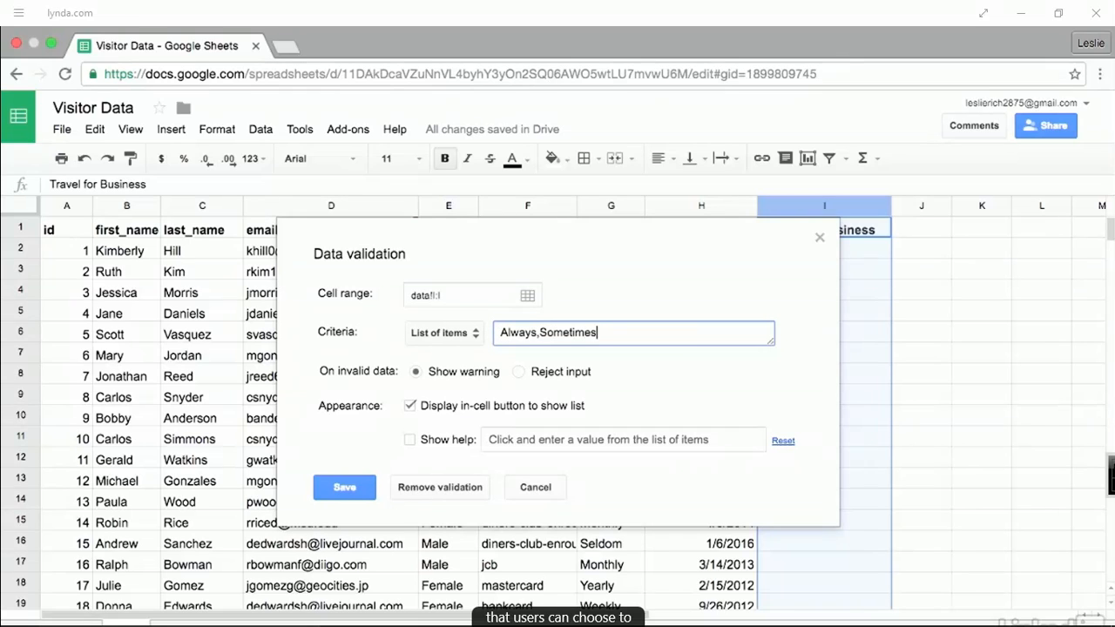
text(,Never)
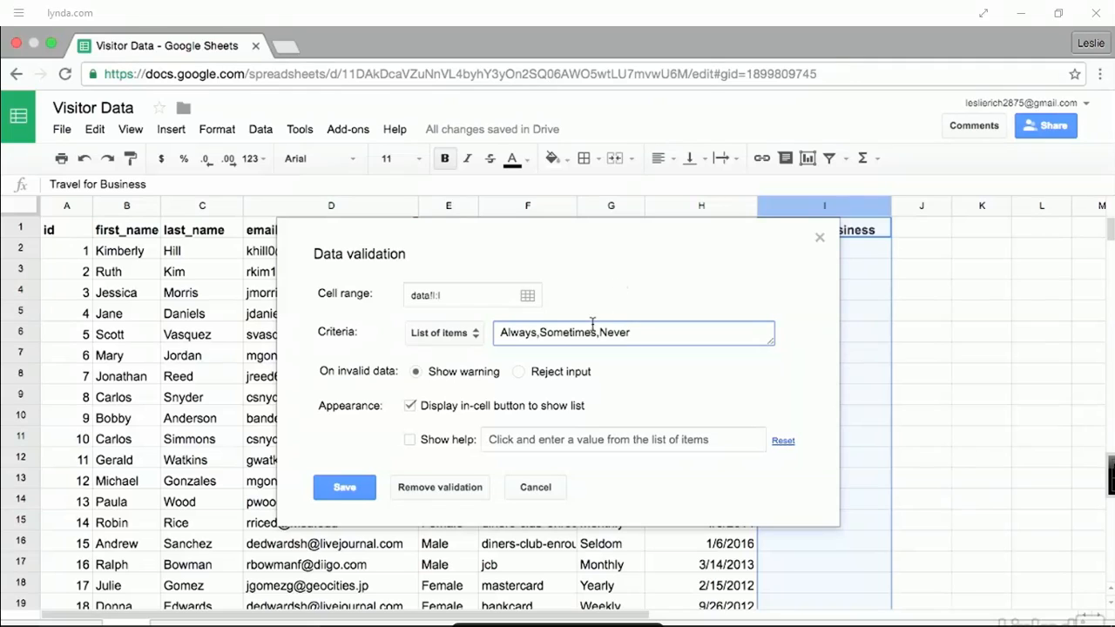
click(517, 374)
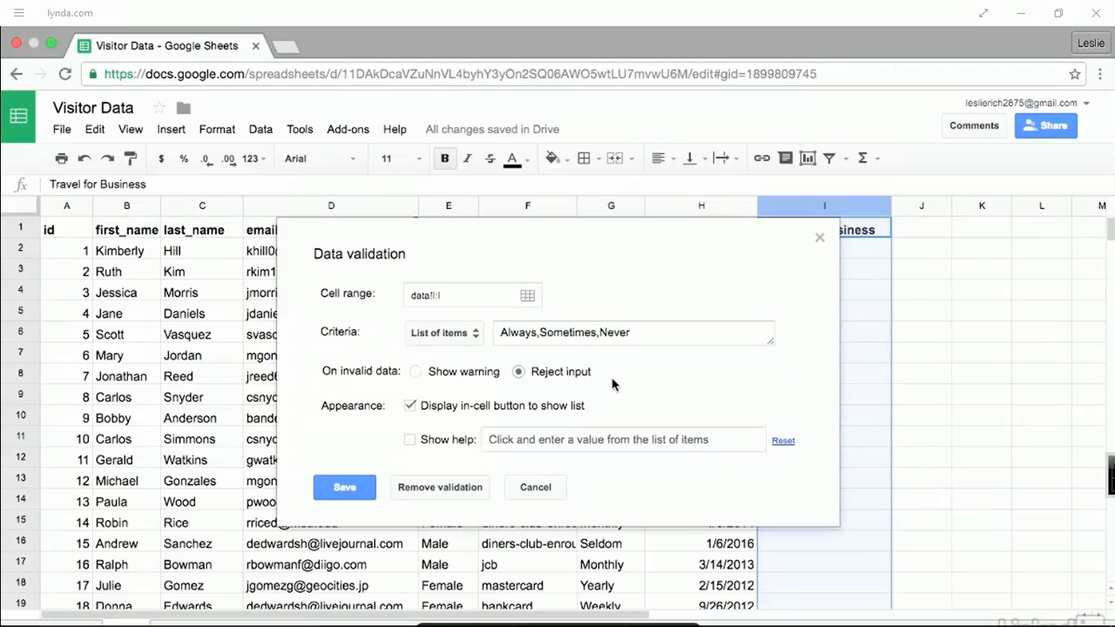
click(410, 405)
click(410, 408)
click(343, 488)
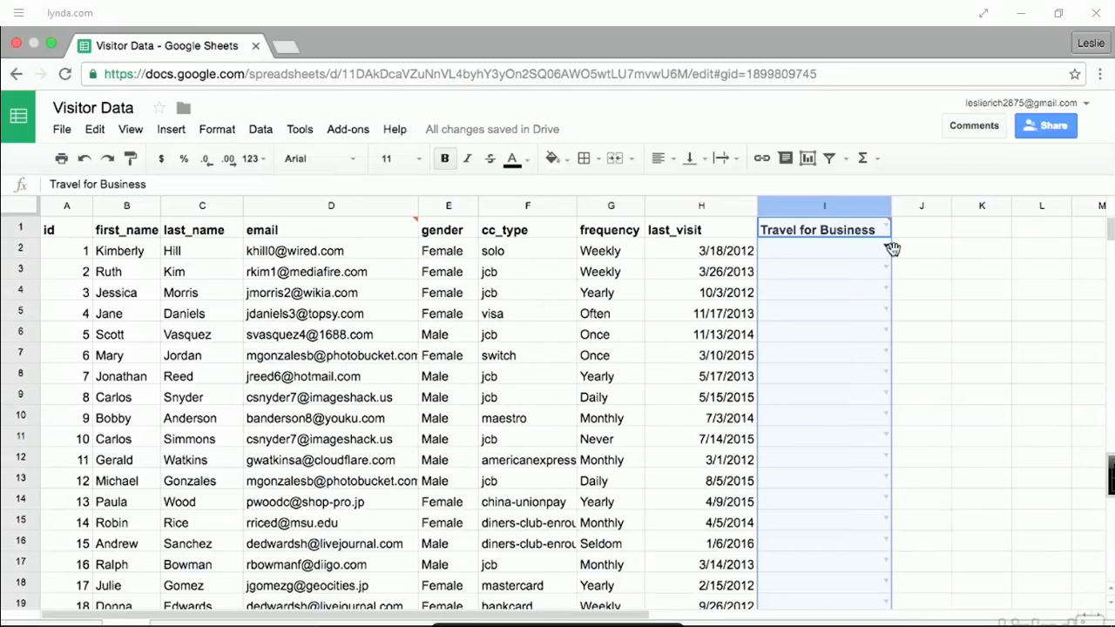
- Set I2 and I3 to Always and I4 to Sometimes via the dropdown and autocomplete
click(935, 258)
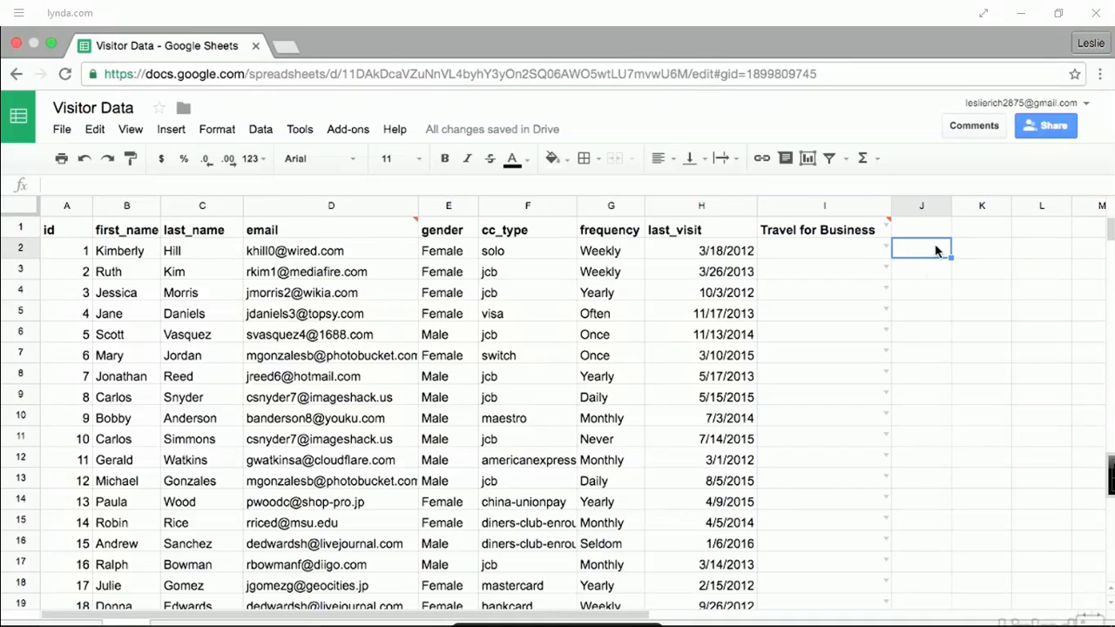
click(886, 247)
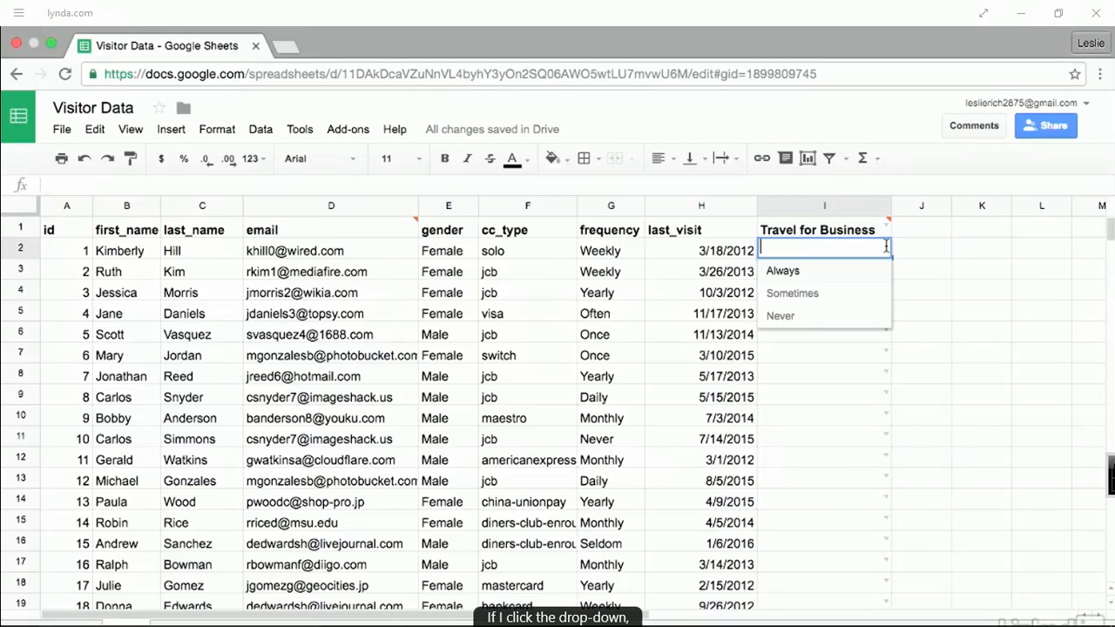
click(839, 277)
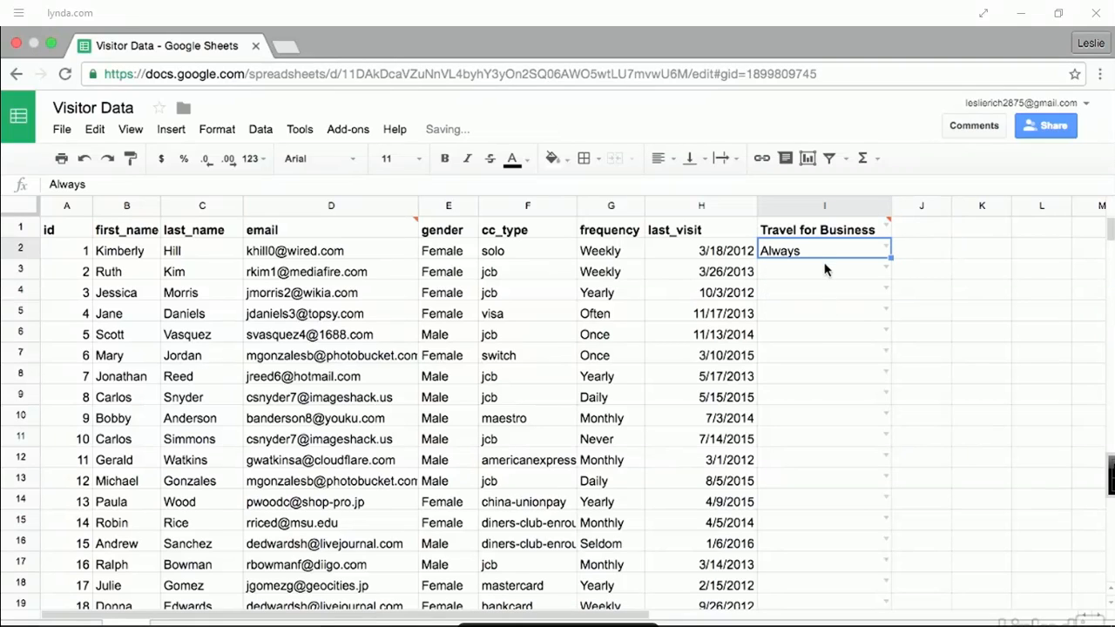
click(827, 270)
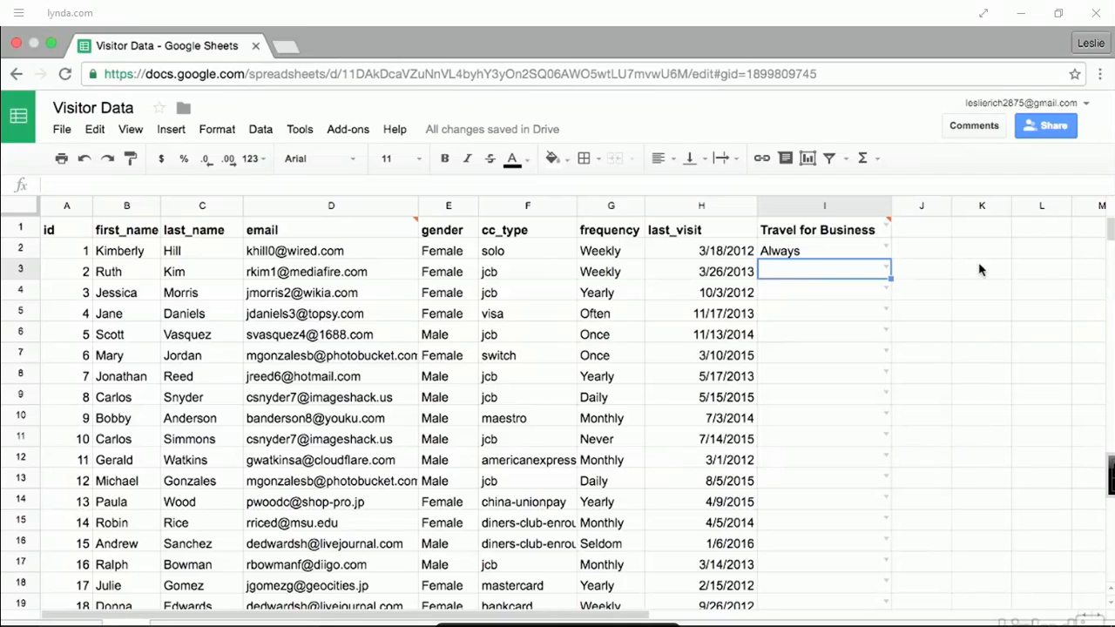
text(A)
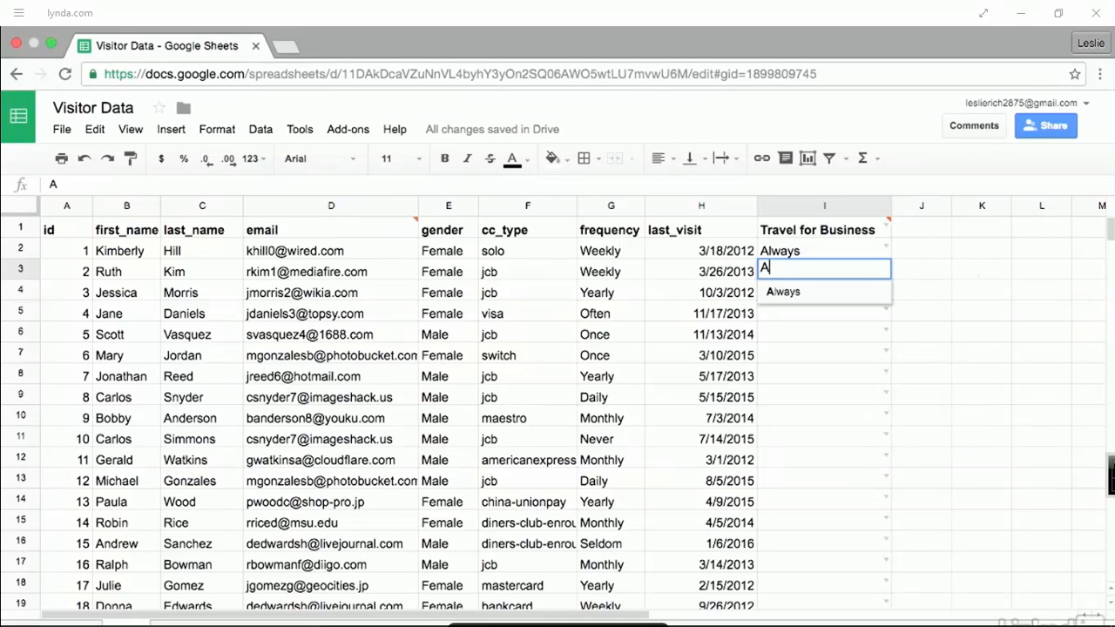
key(Tab)
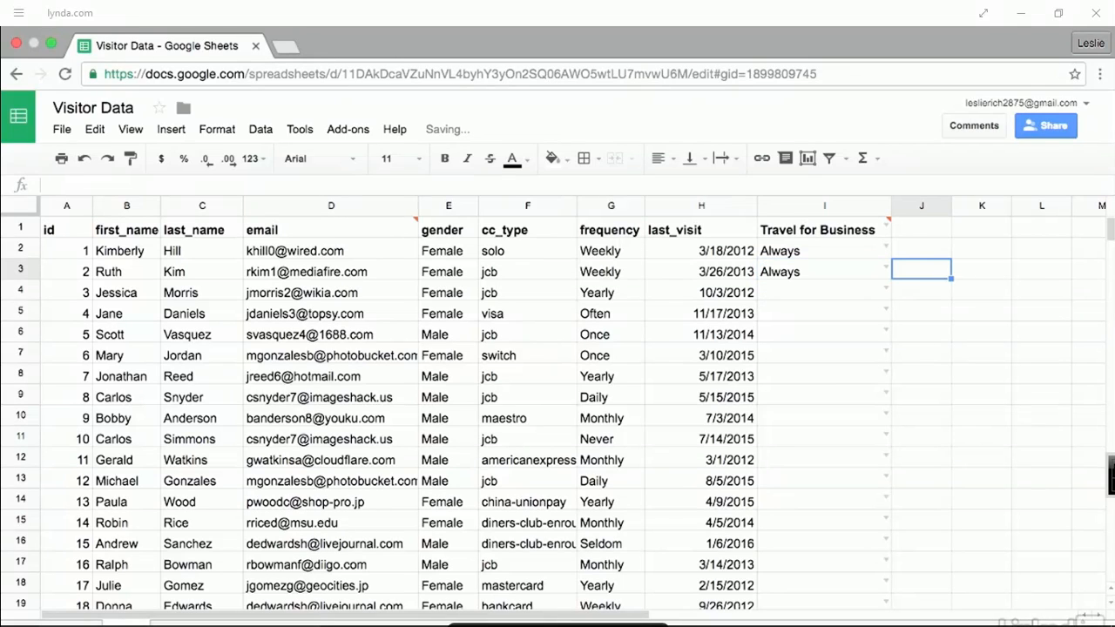
click(821, 293)
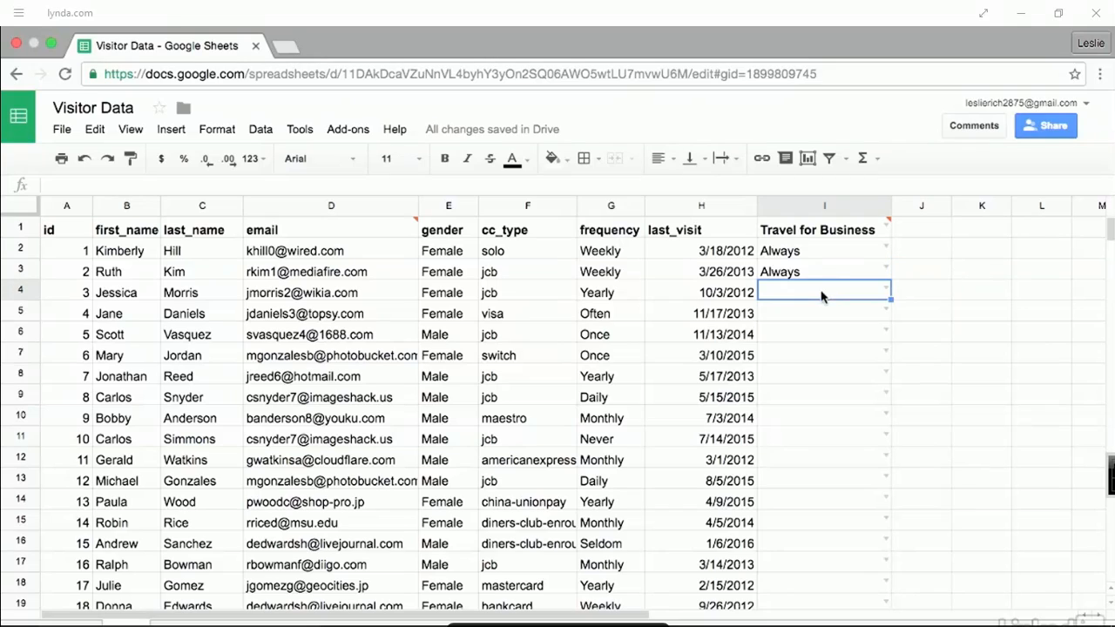
text(S)
key(Return)
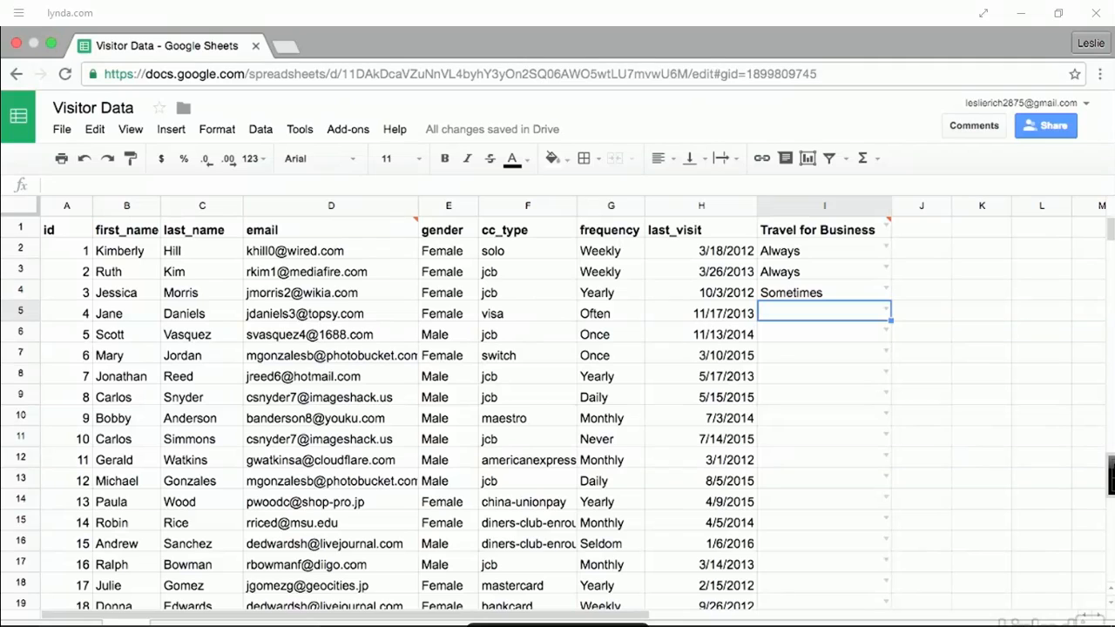
text(Yes)
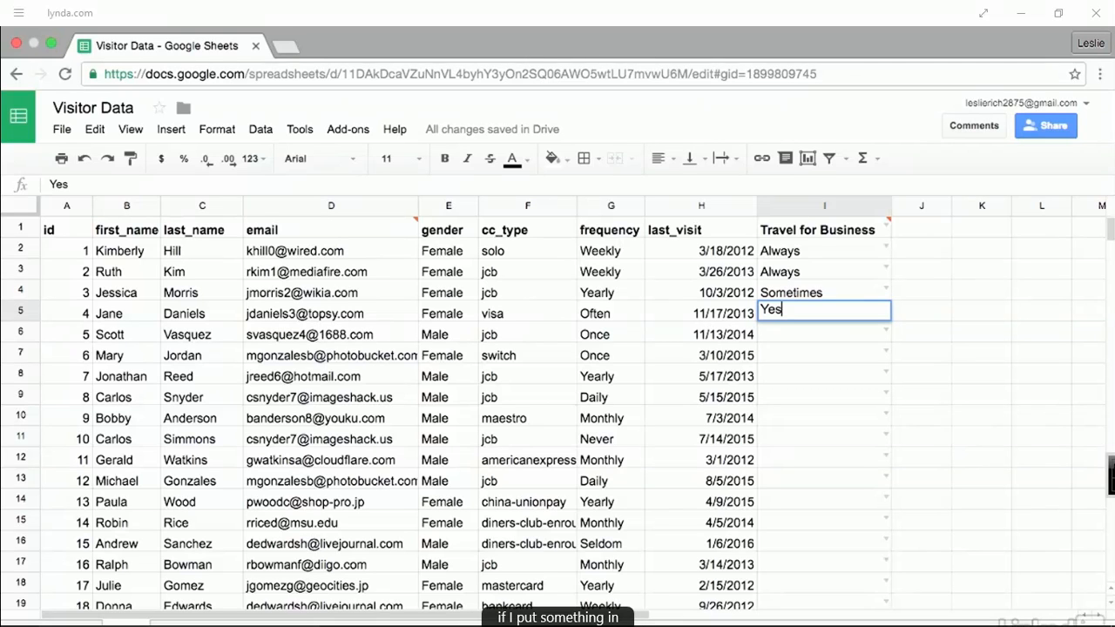
key(Return)
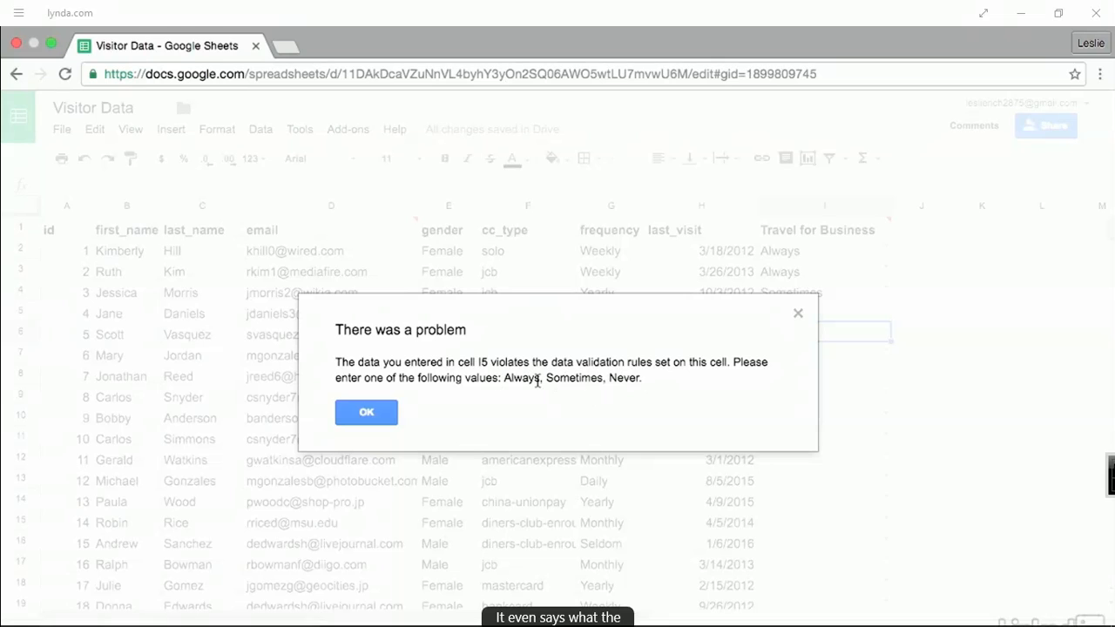
click(366, 412)
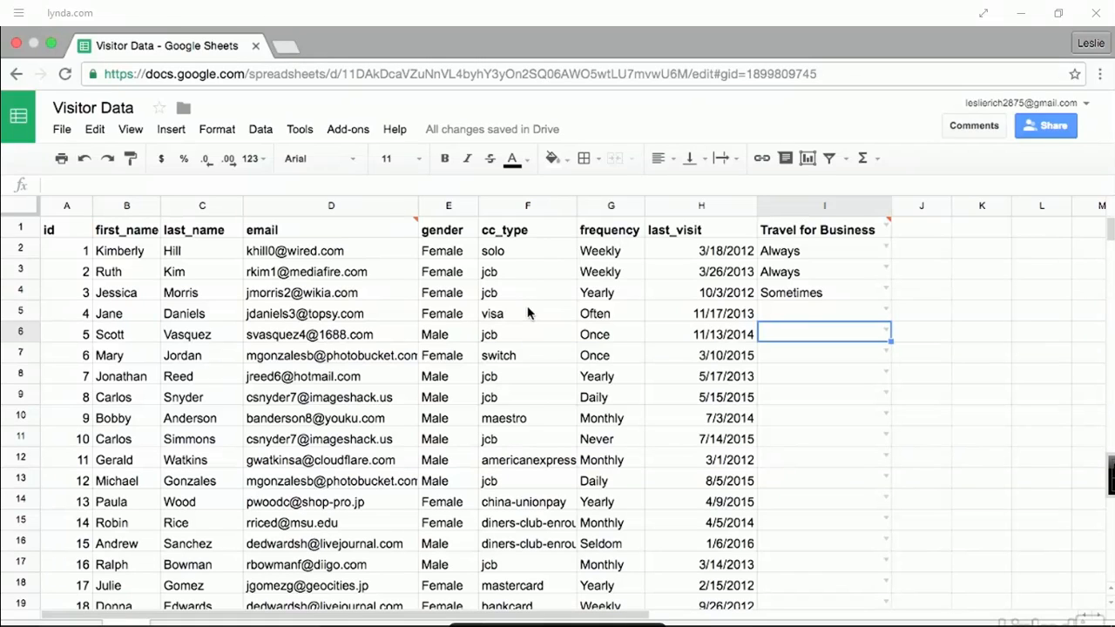
drag(527, 253, 542, 603)
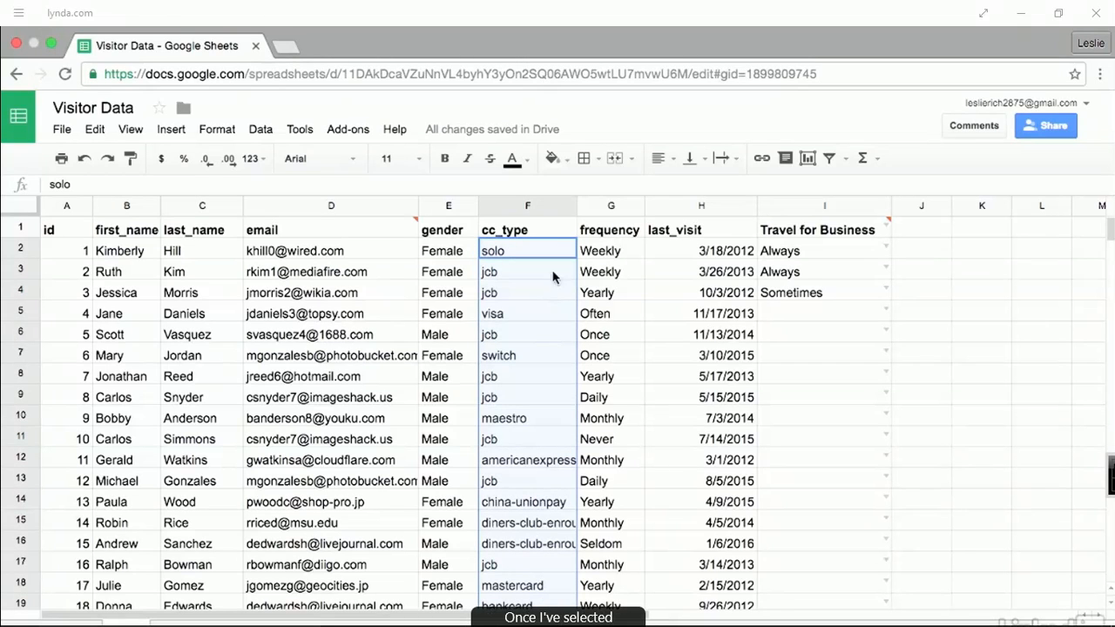
- Save F2:F19 as the named range CCType and close the Named ranges panel
click(262, 130)
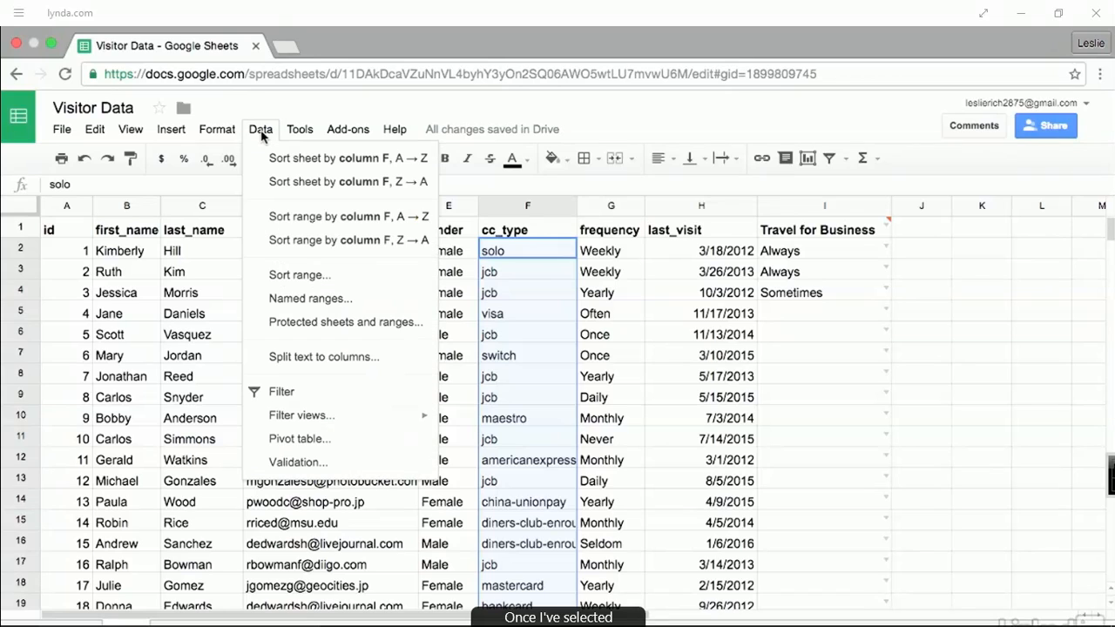
click(355, 301)
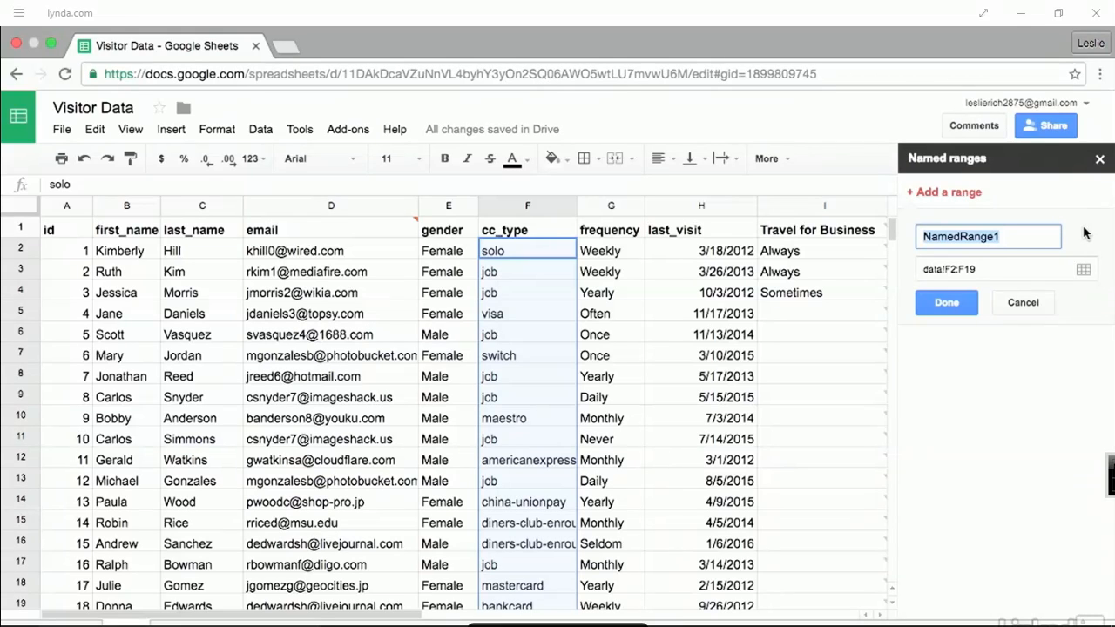
text(CCType)
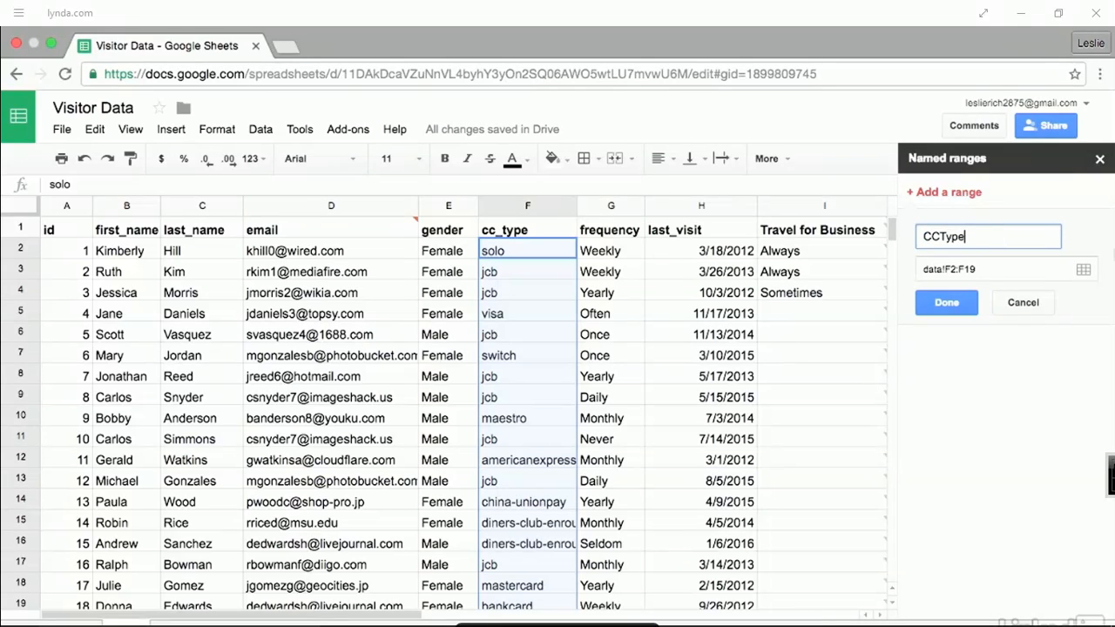
click(950, 306)
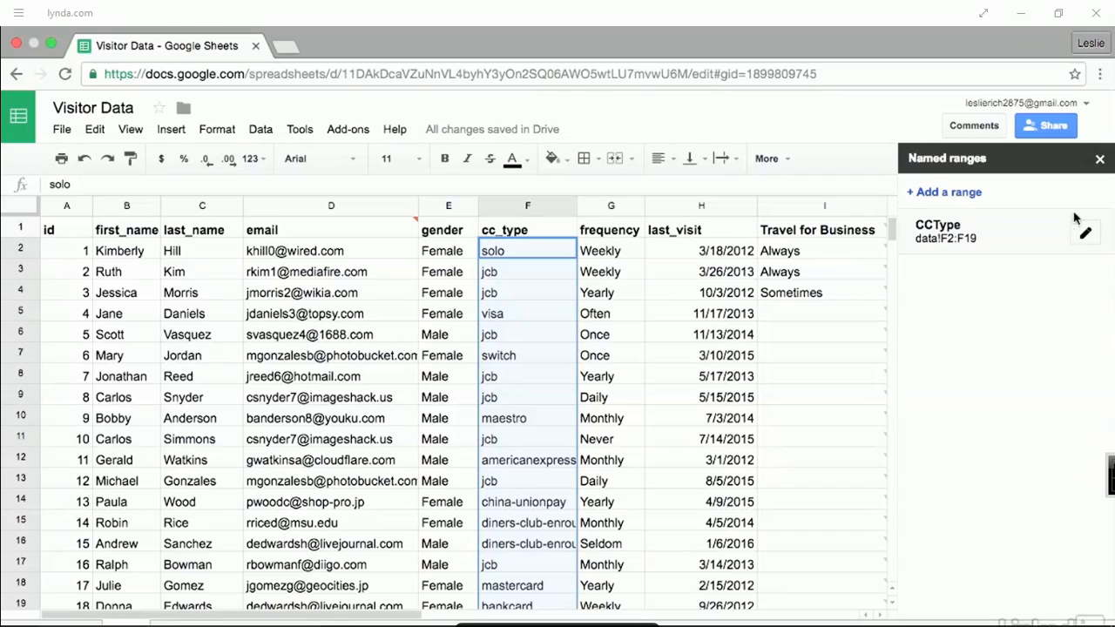
click(1100, 162)
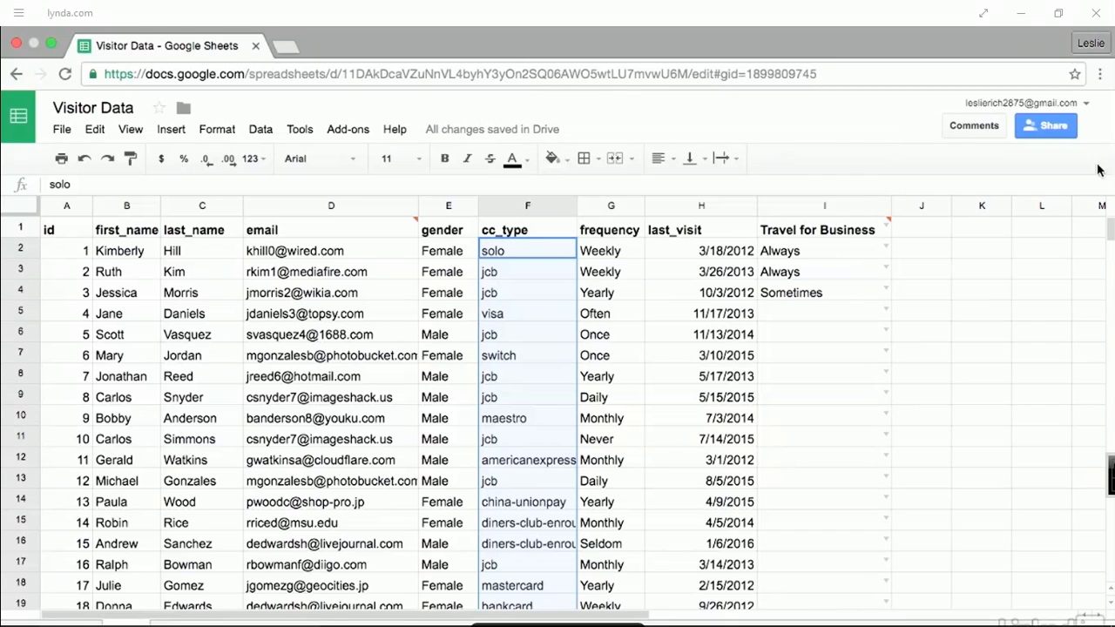
click(867, 351)
click(934, 233)
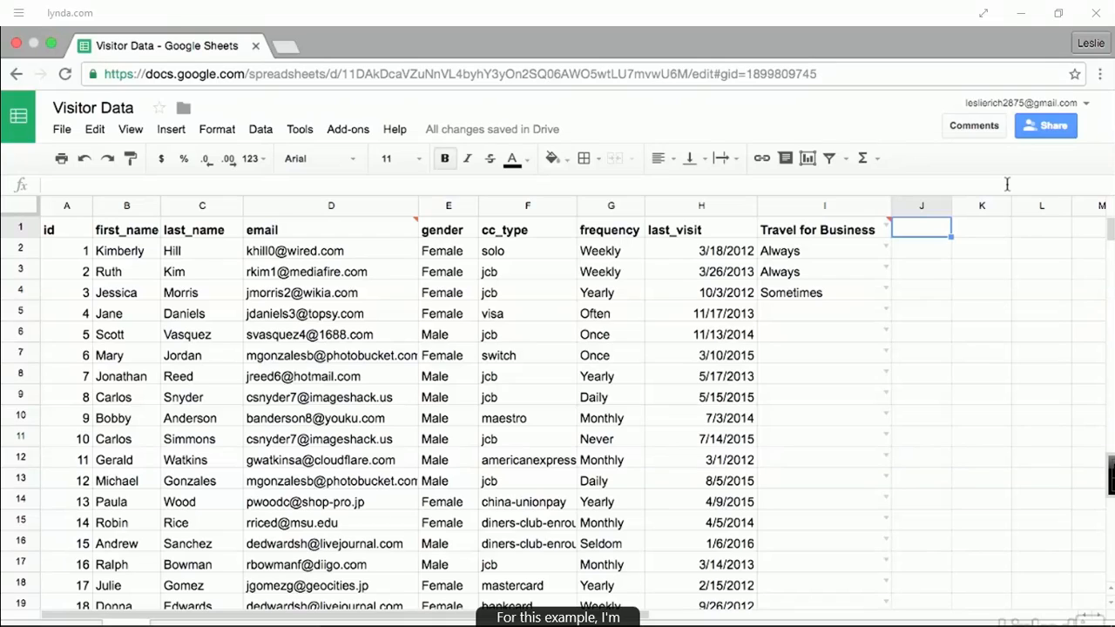
- Head column J 'CCType' and validate it as a list from the CCType range
text(CCType)
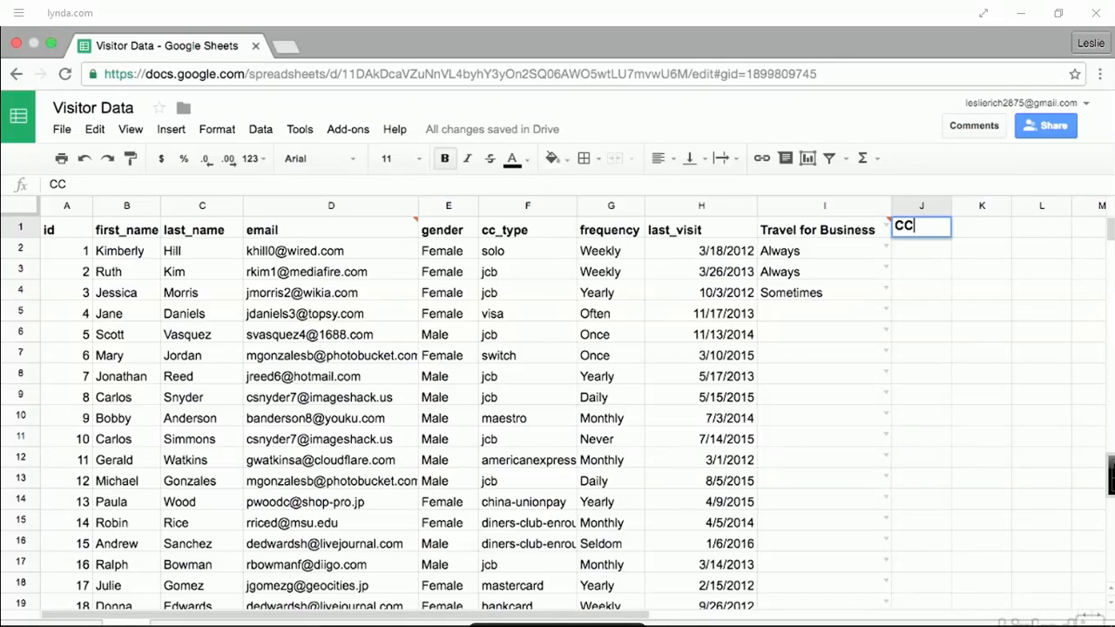
click(909, 207)
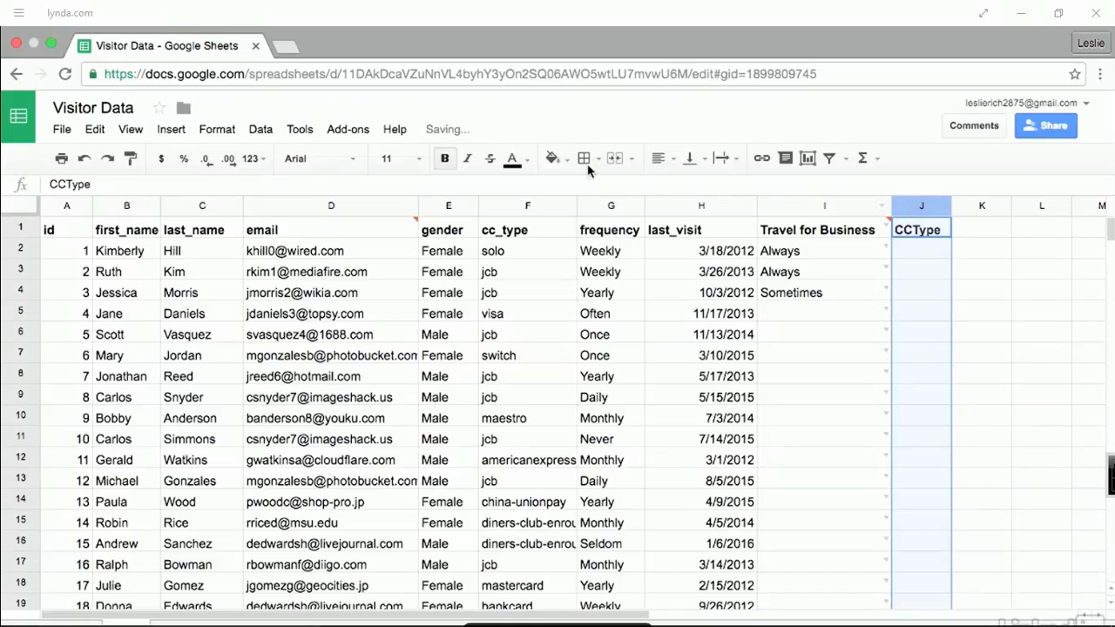
click(262, 130)
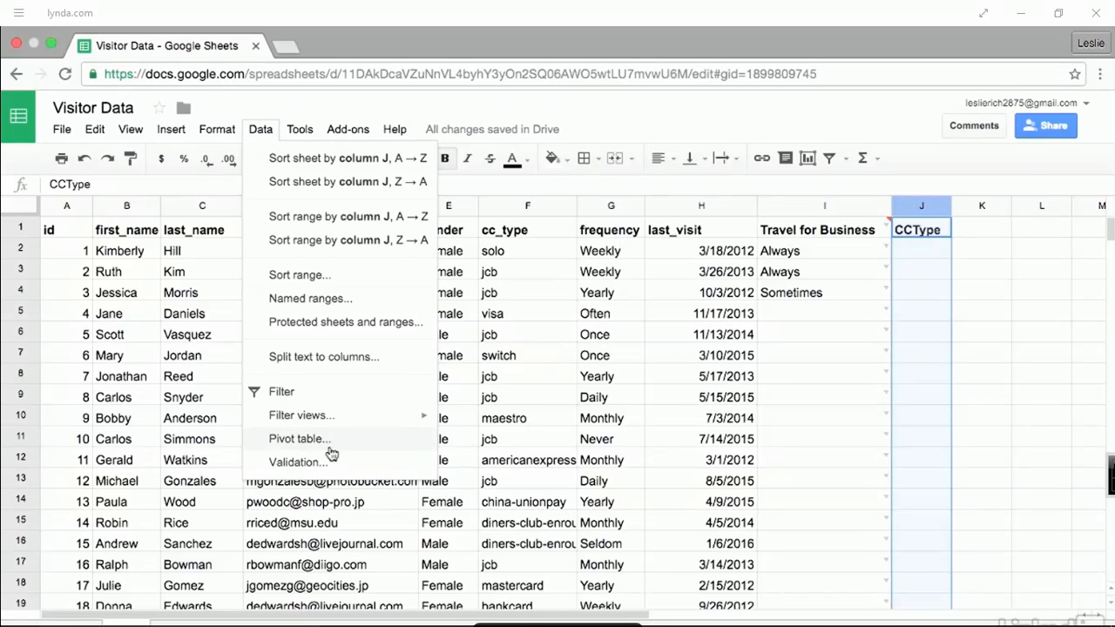
click(298, 462)
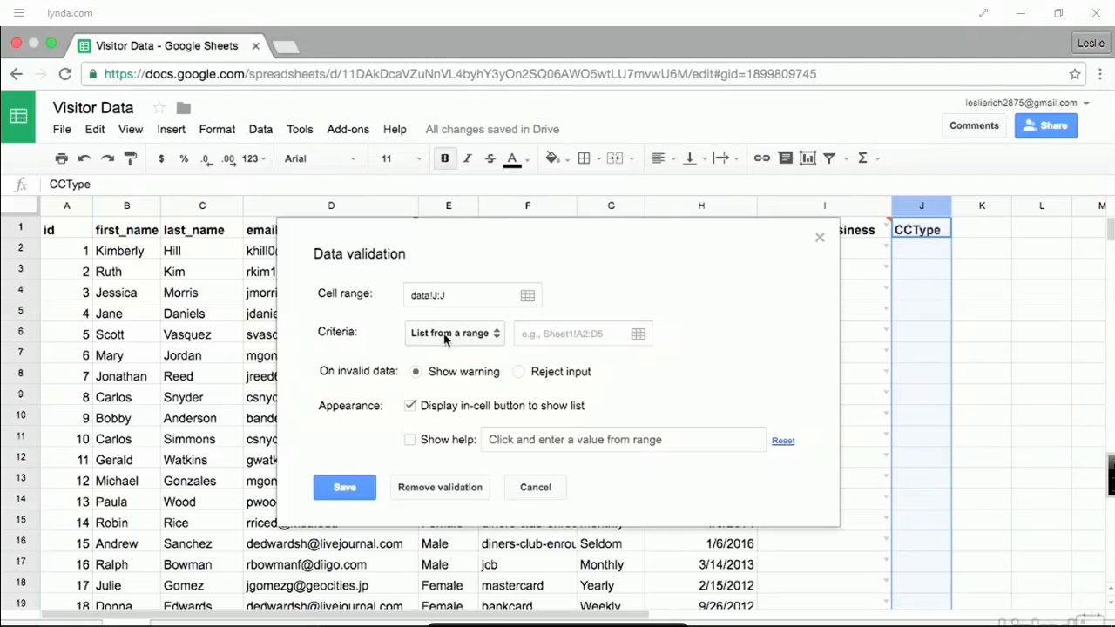
click(538, 335)
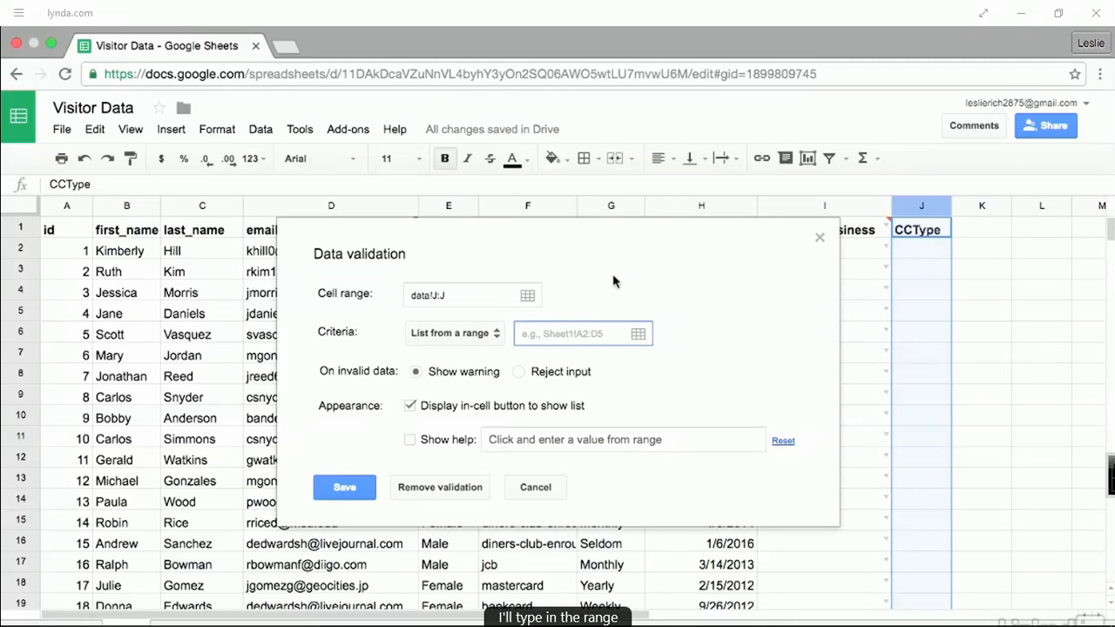
text(CCType)
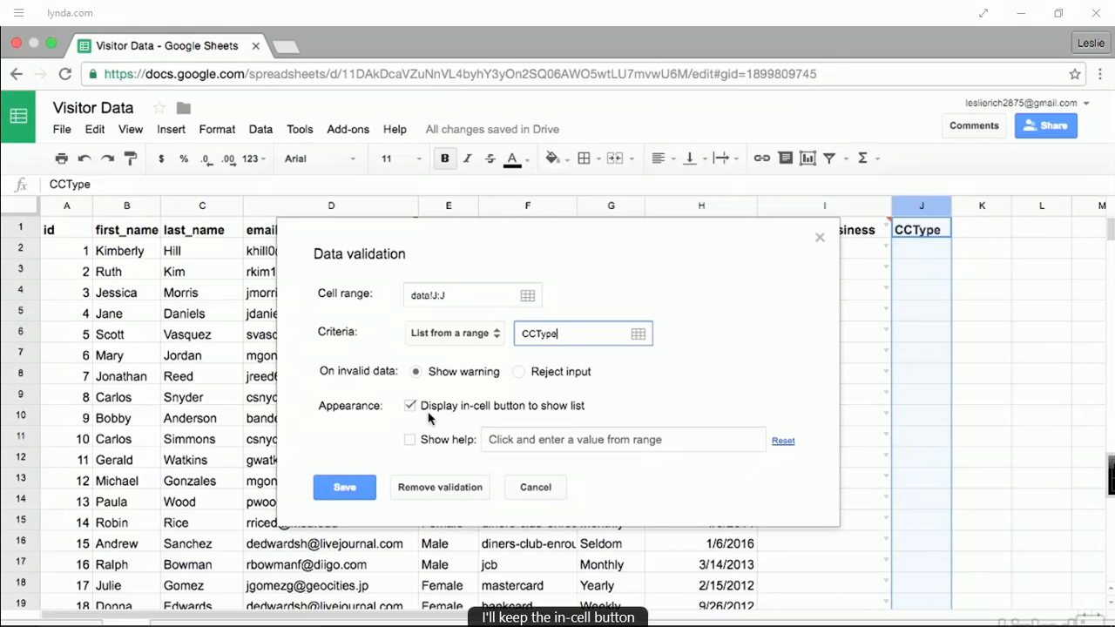
click(344, 499)
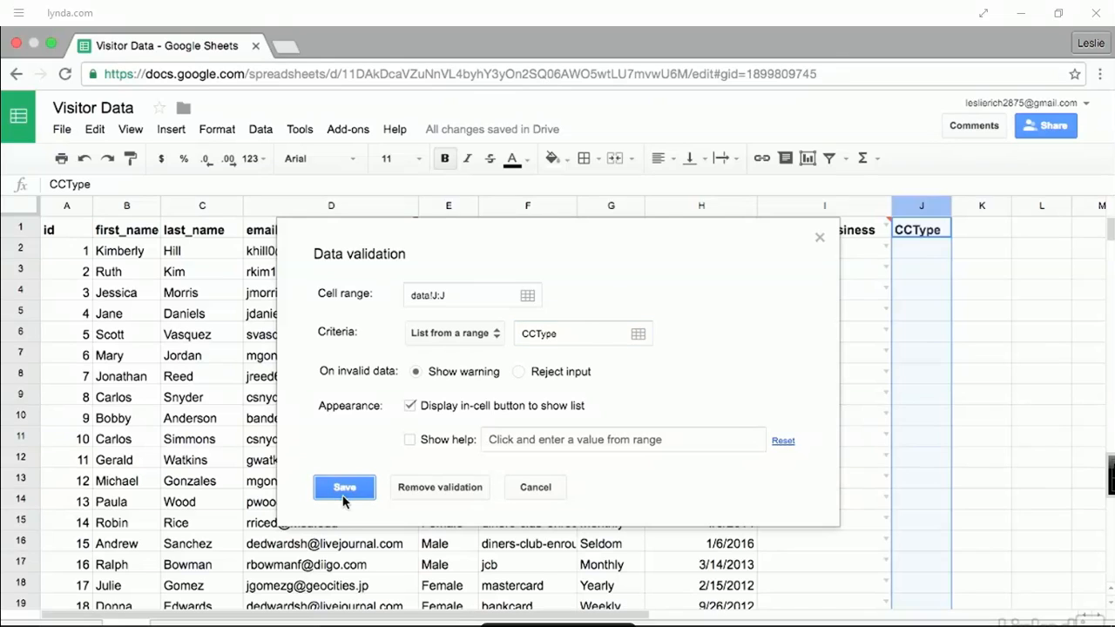
click(963, 251)
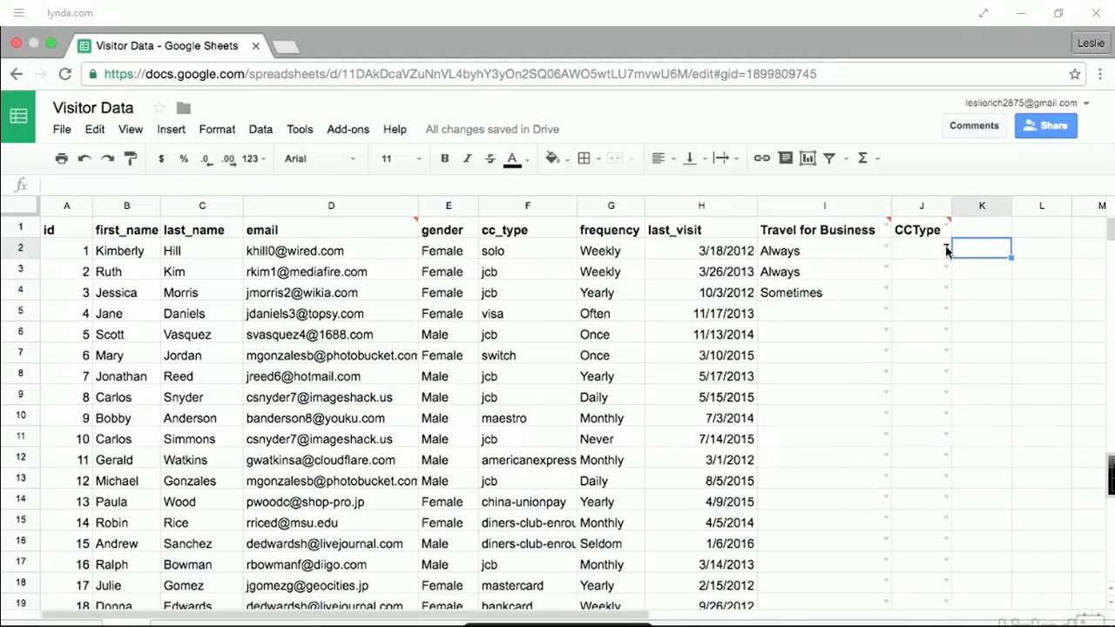
- Check the card-type dropdown list in cell J2
click(946, 249)
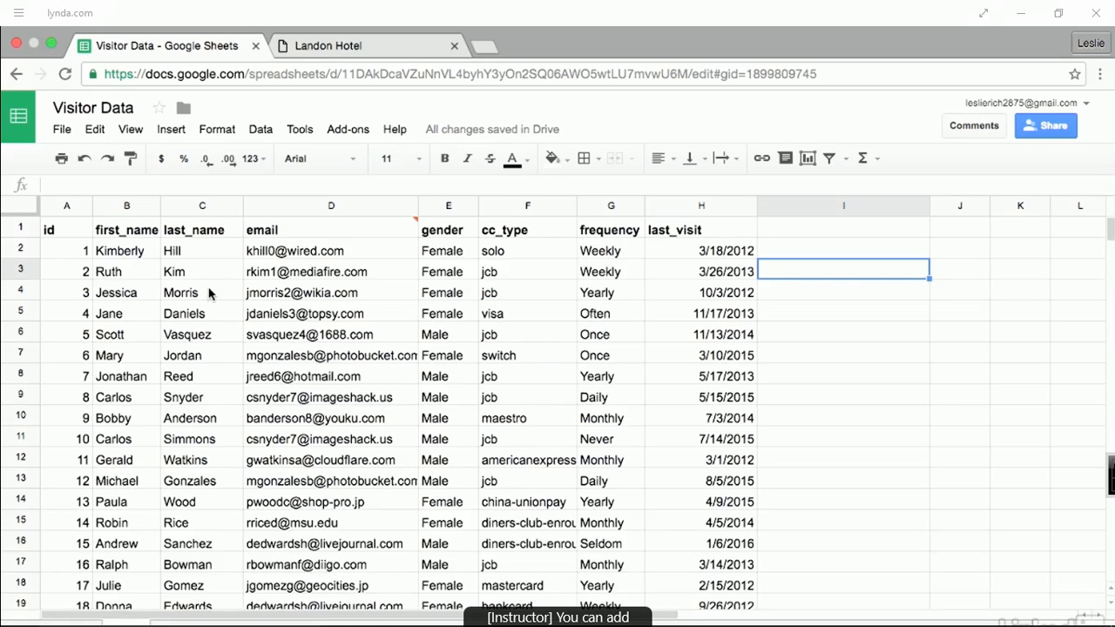
- Insert landon_logo.png from the Google Drive tab of Insert > Image
click(173, 132)
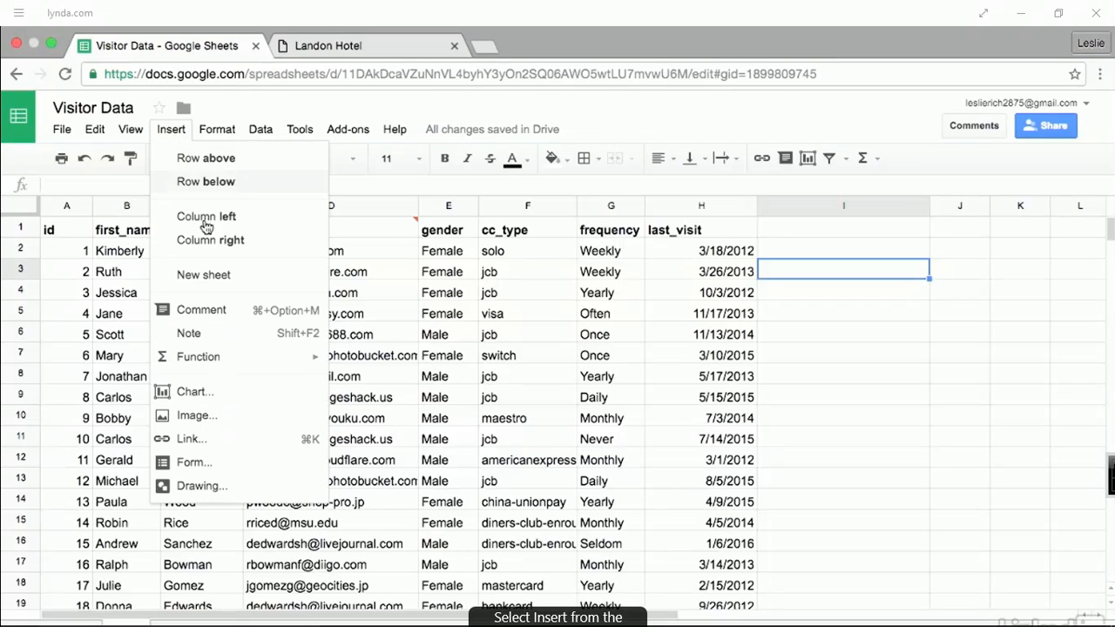
click(197, 415)
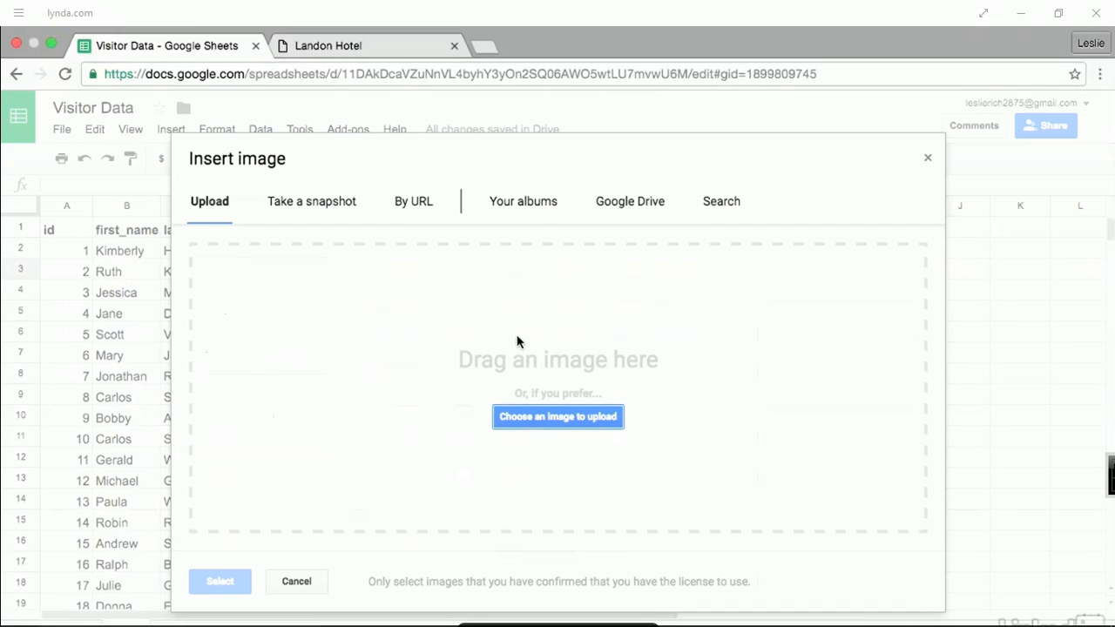
click(621, 209)
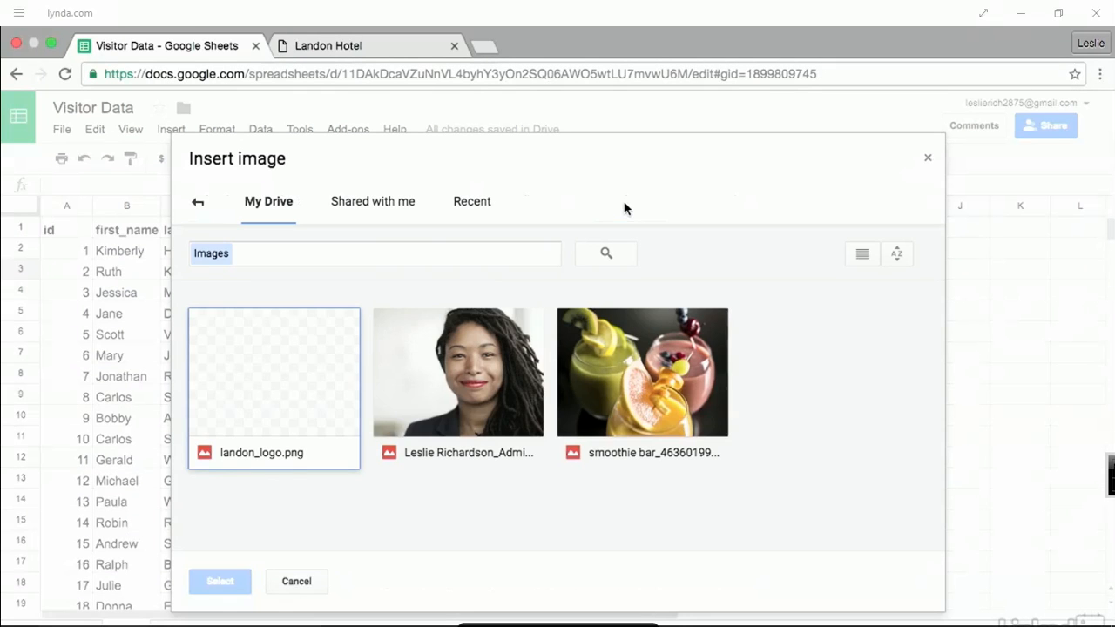
click(318, 427)
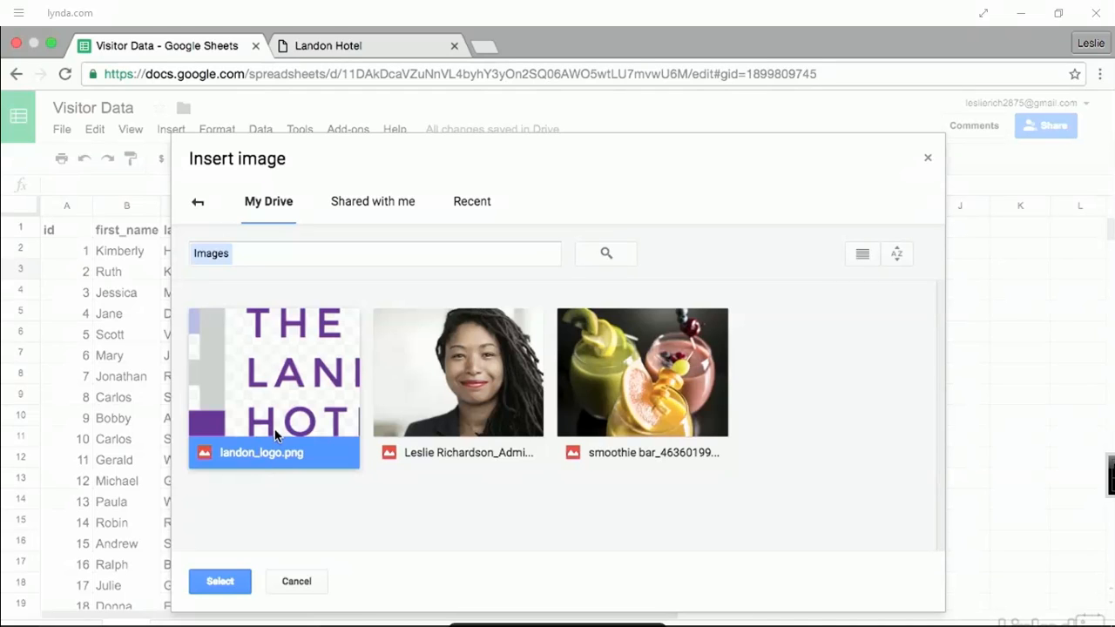
click(220, 581)
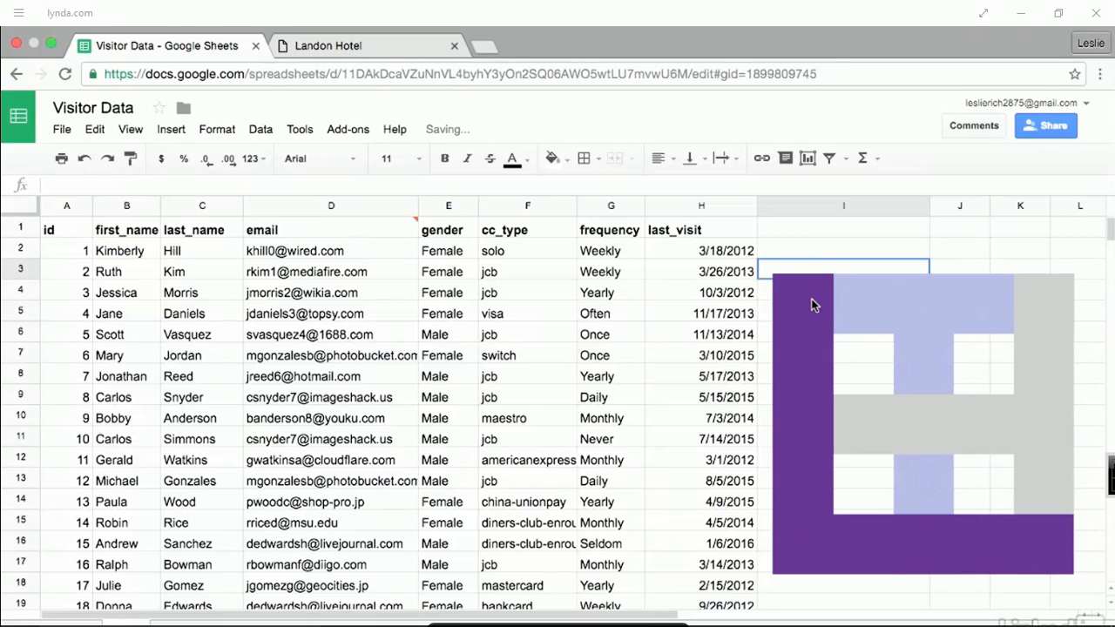
- Move the Landon logo left over the data and shrink it to a smaller size
click(811, 300)
drag(811, 300, 145, 274)
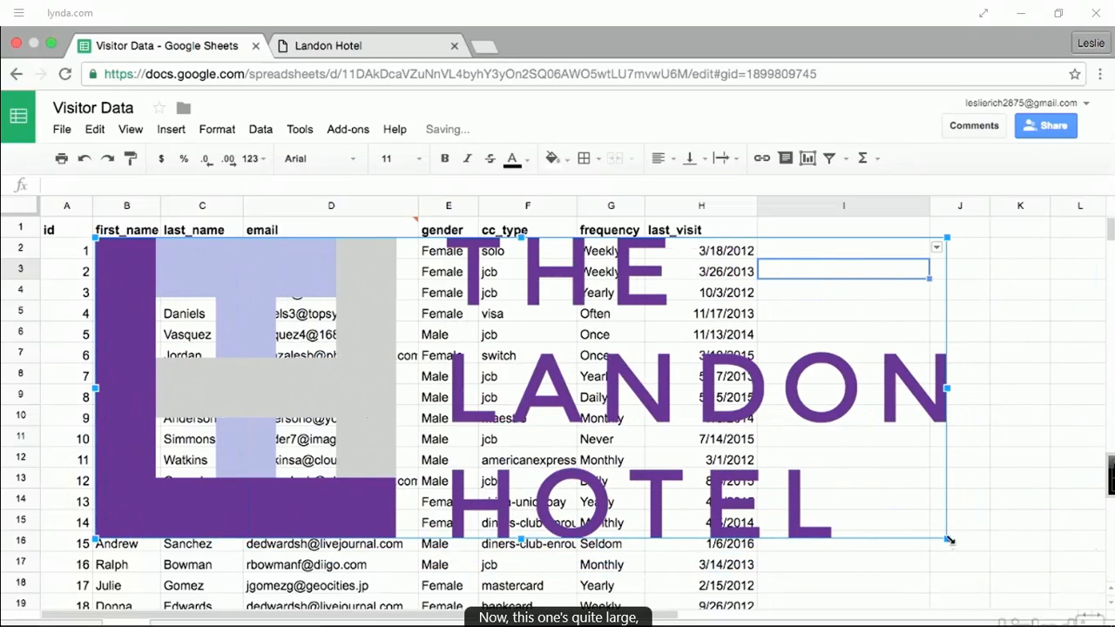
drag(947, 538, 400, 326)
click(451, 355)
click(301, 286)
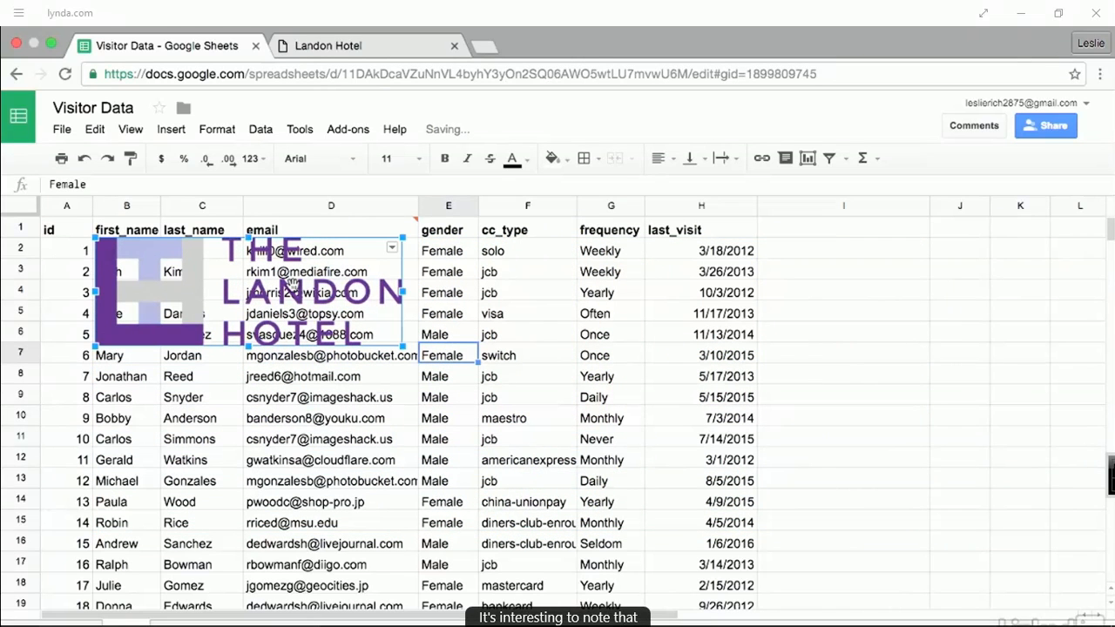
click(203, 273)
drag(192, 269, 189, 300)
- Move the logo right over columns G–I, then delete it
click(262, 272)
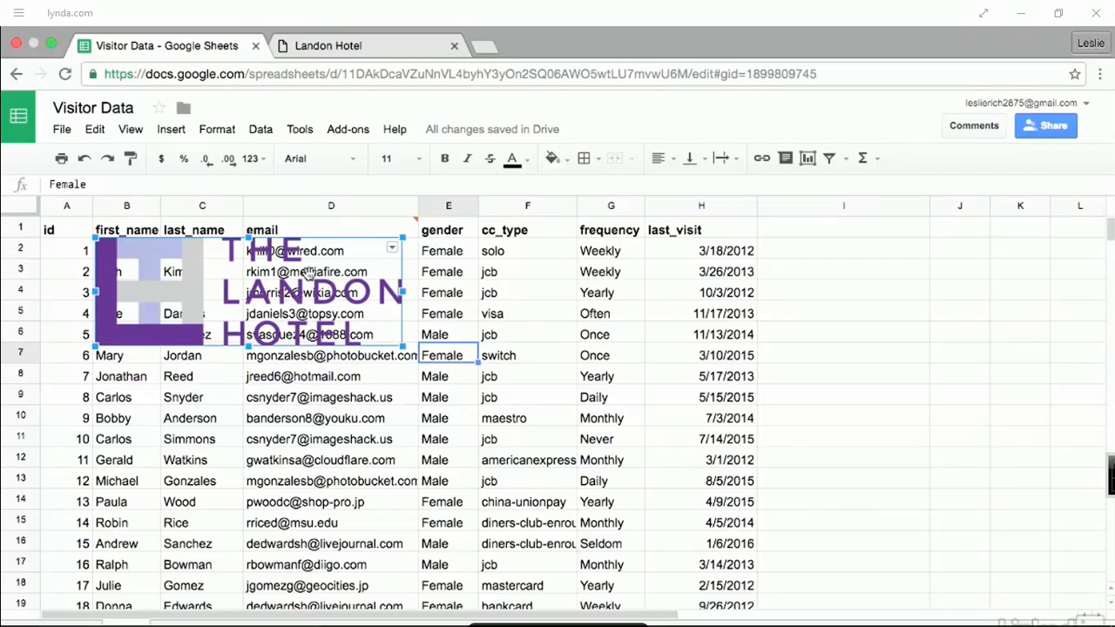
click(397, 357)
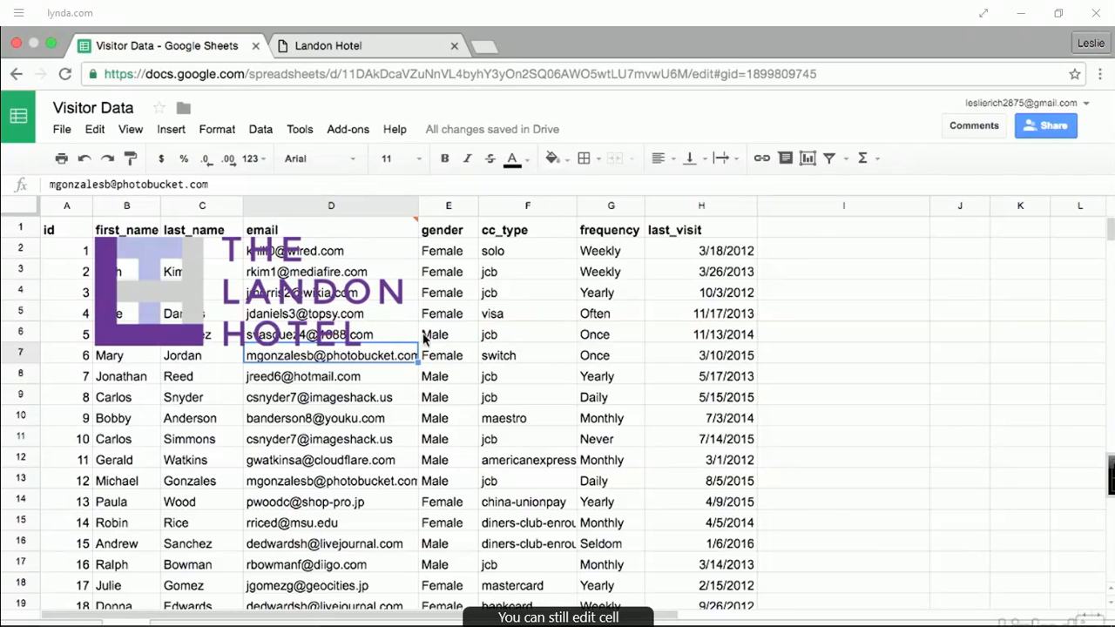
click(179, 291)
drag(179, 291, 848, 301)
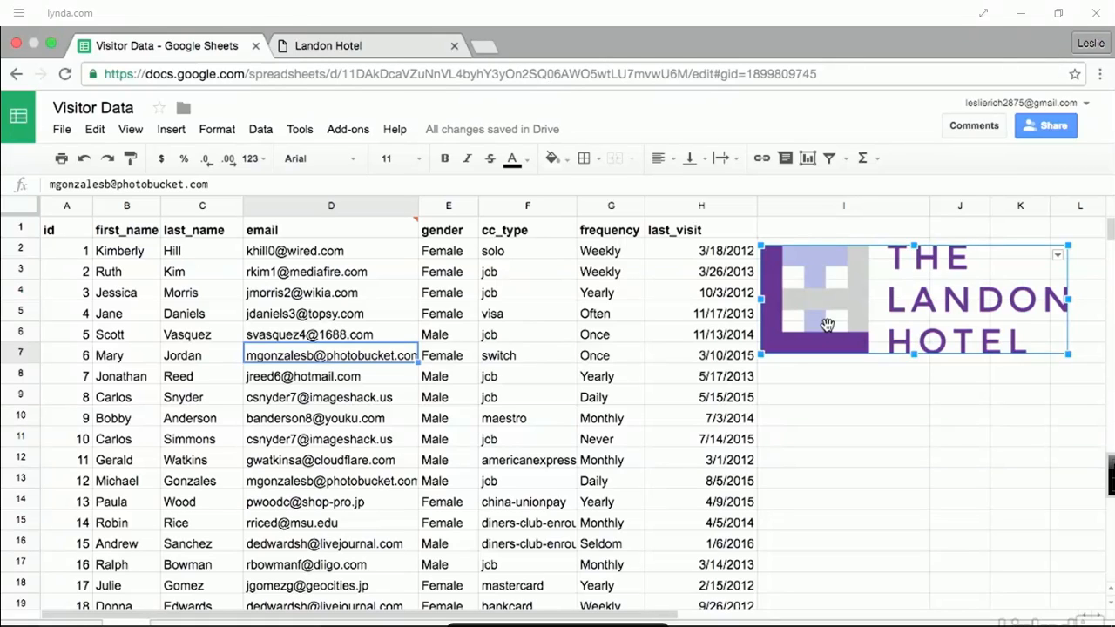
key(Delete)
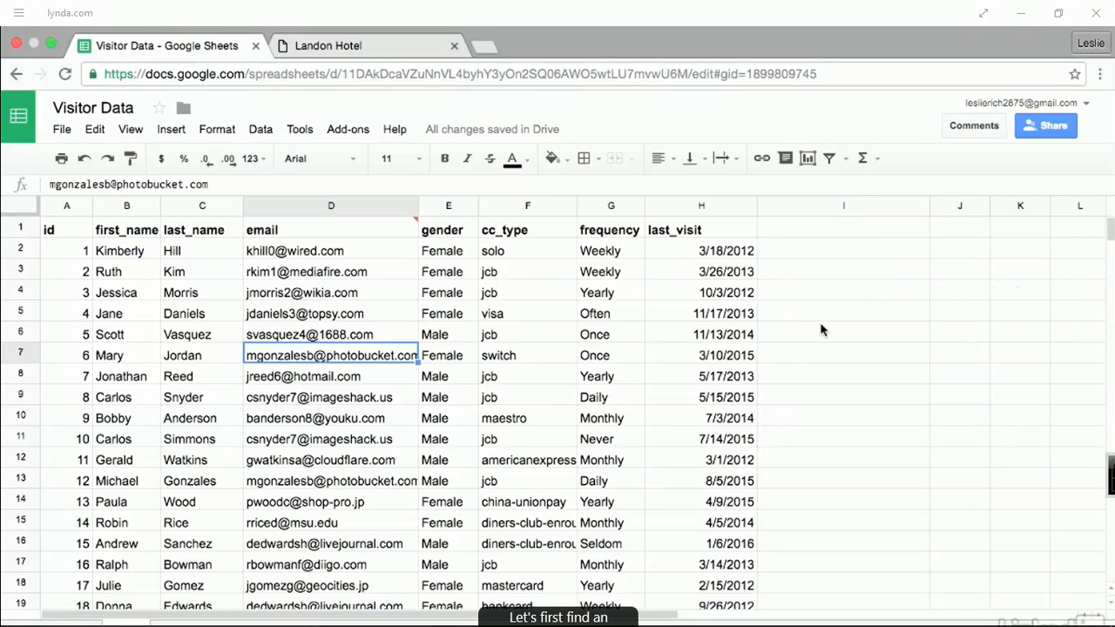
- Copy the Big Ben photo's image address on the Landon Hotel site, then return to Visitor Data
click(349, 50)
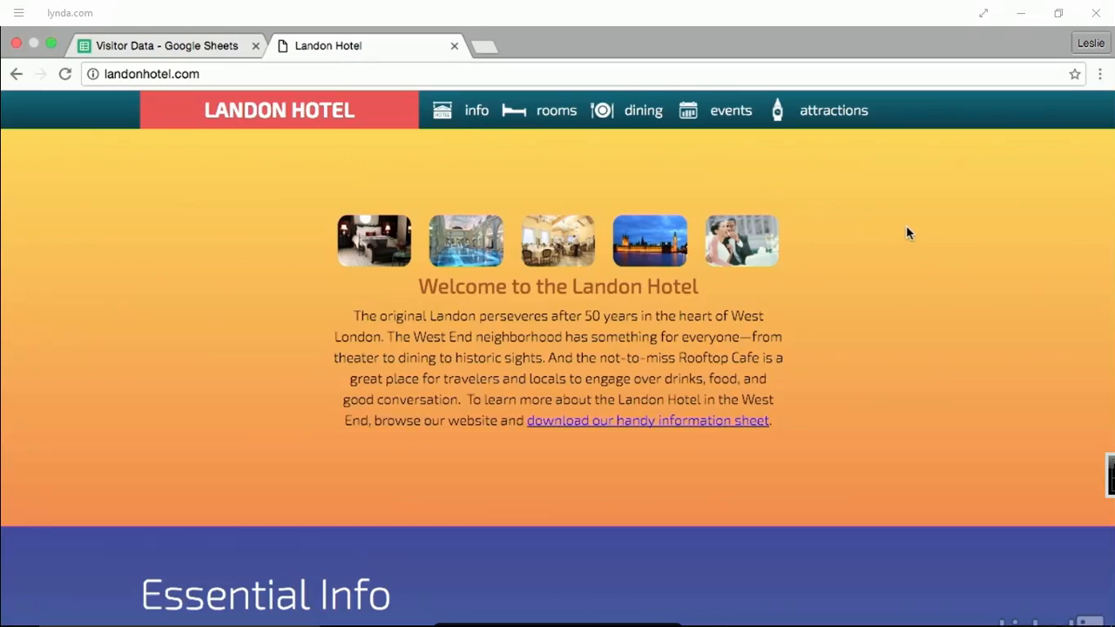
right_click(650, 225)
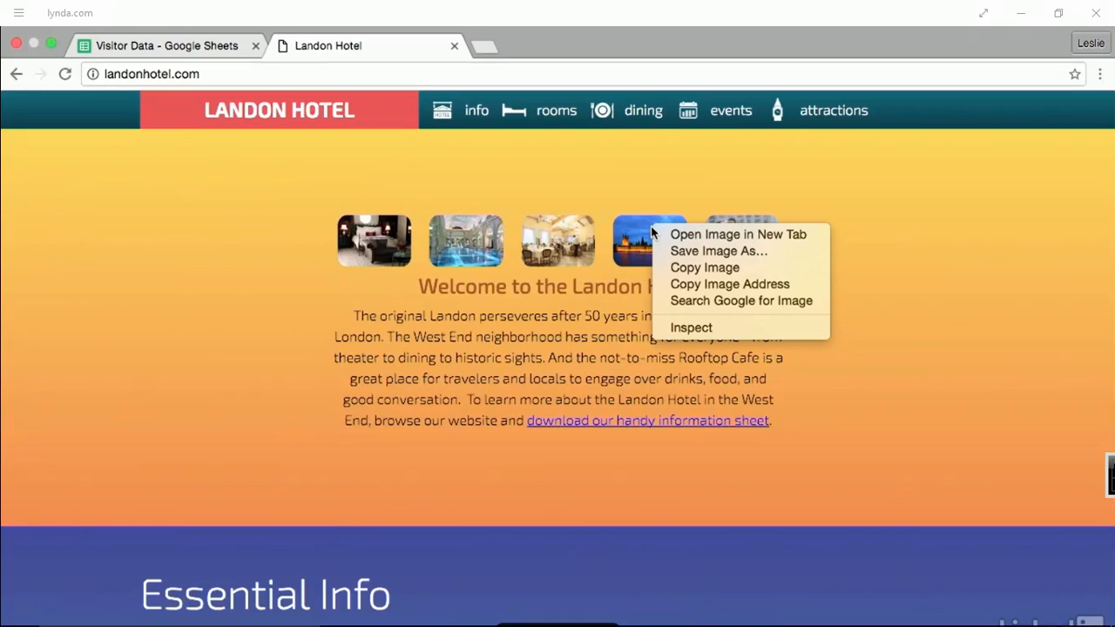
click(737, 284)
click(200, 44)
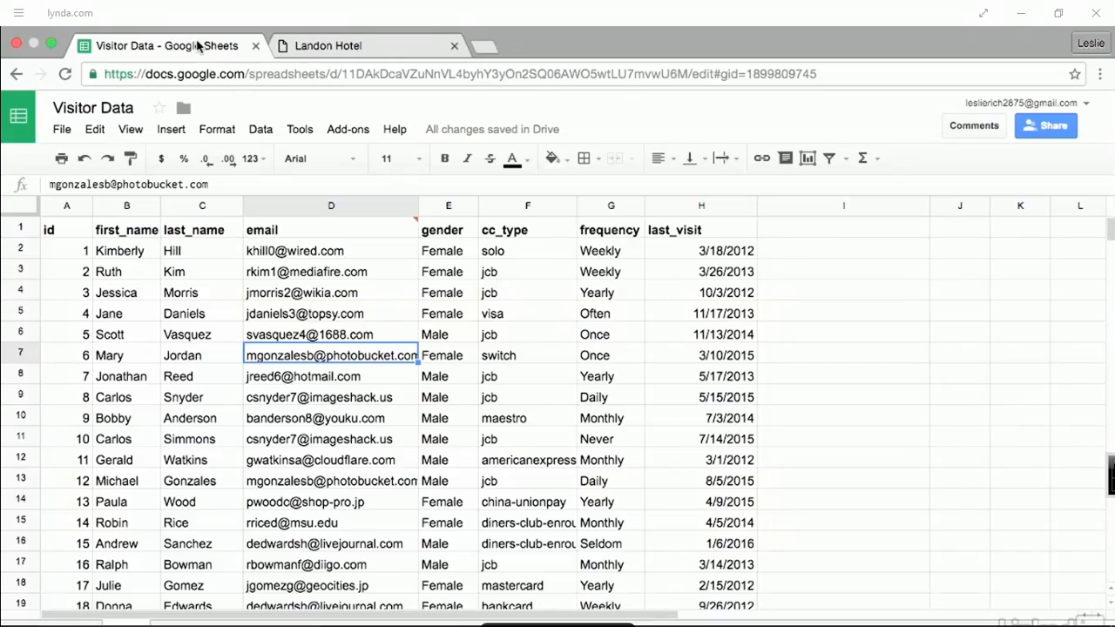
- Enter =Image("…") in I2 with the pasted intro_attractions.jpg address
click(831, 251)
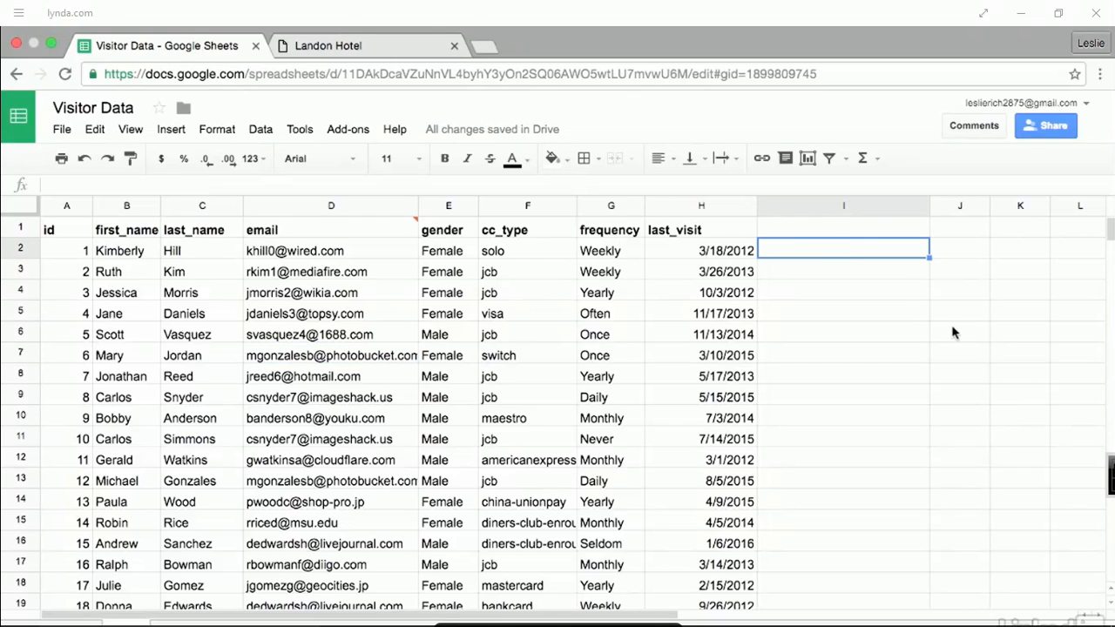
text(=)
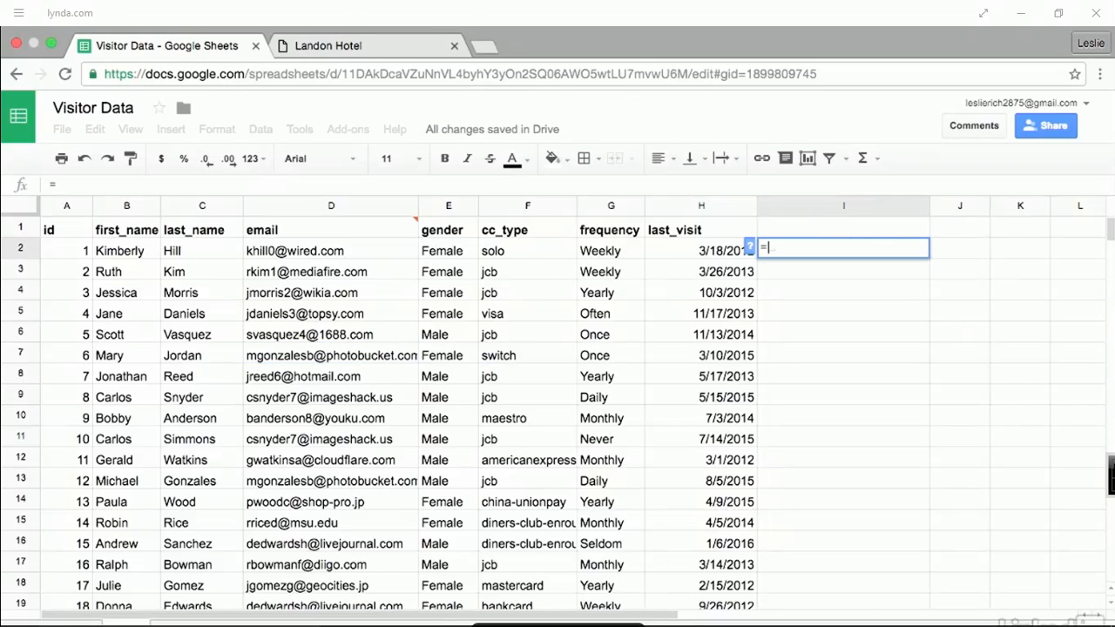
text(Image)
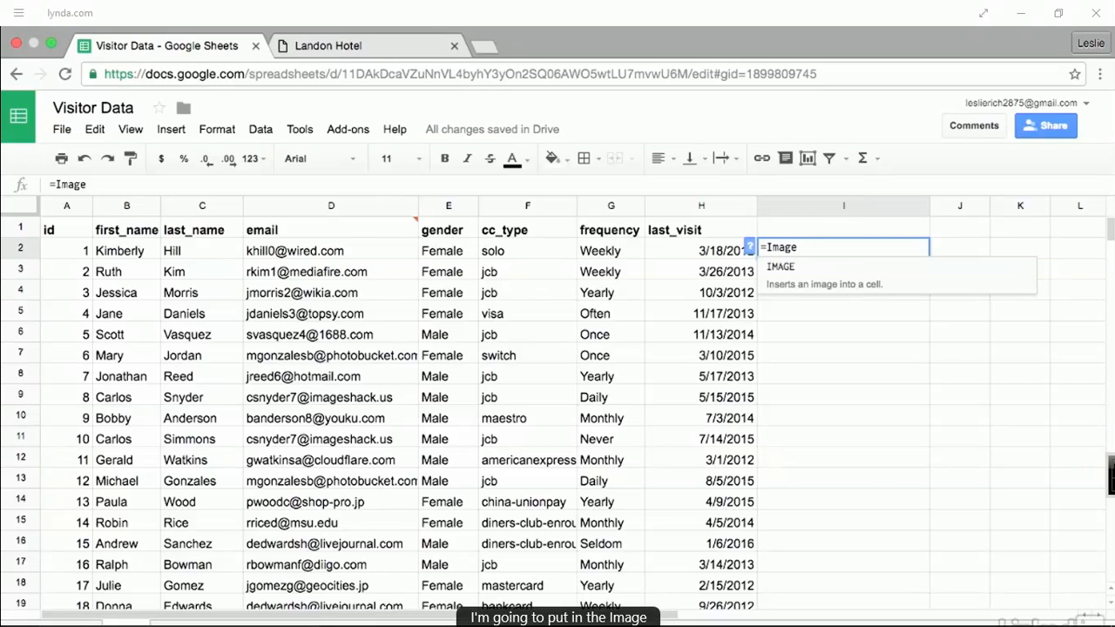
text(()
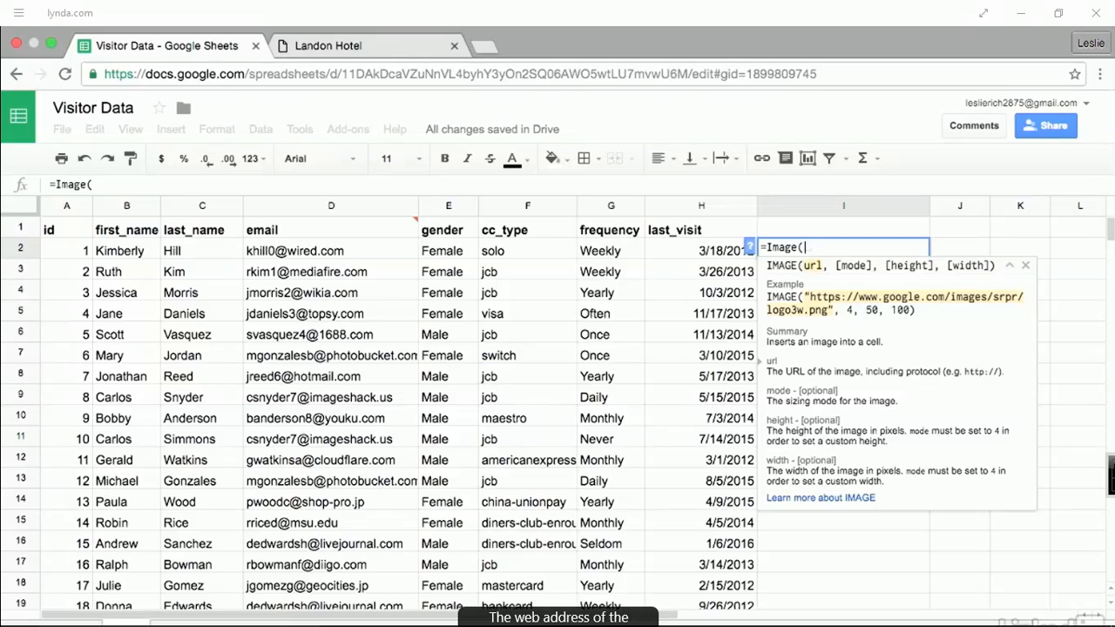
text(")
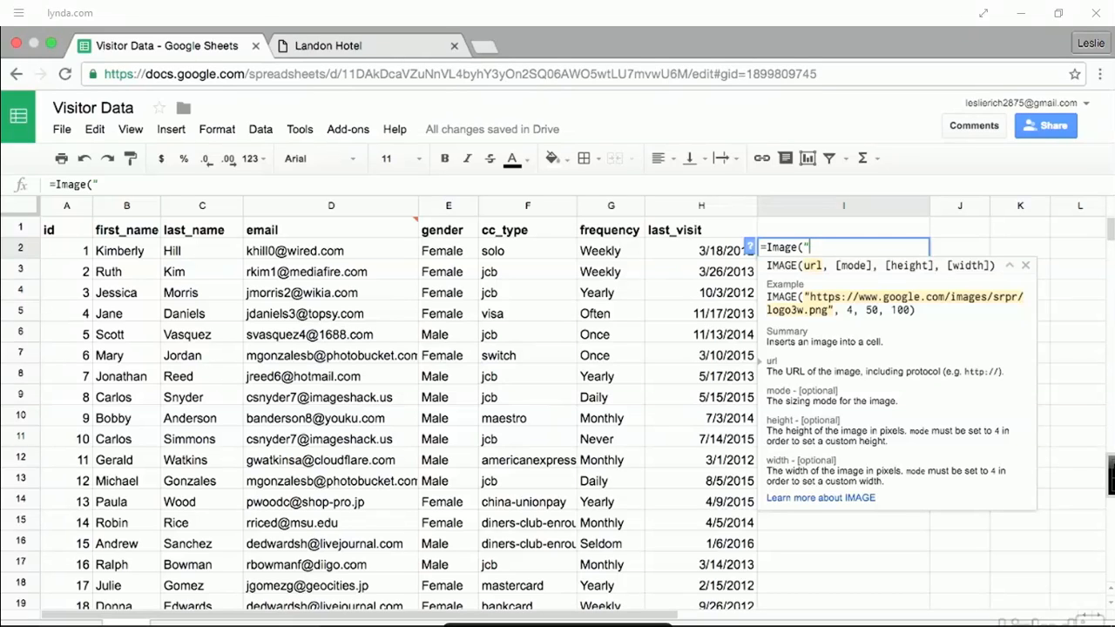
key(super+v)
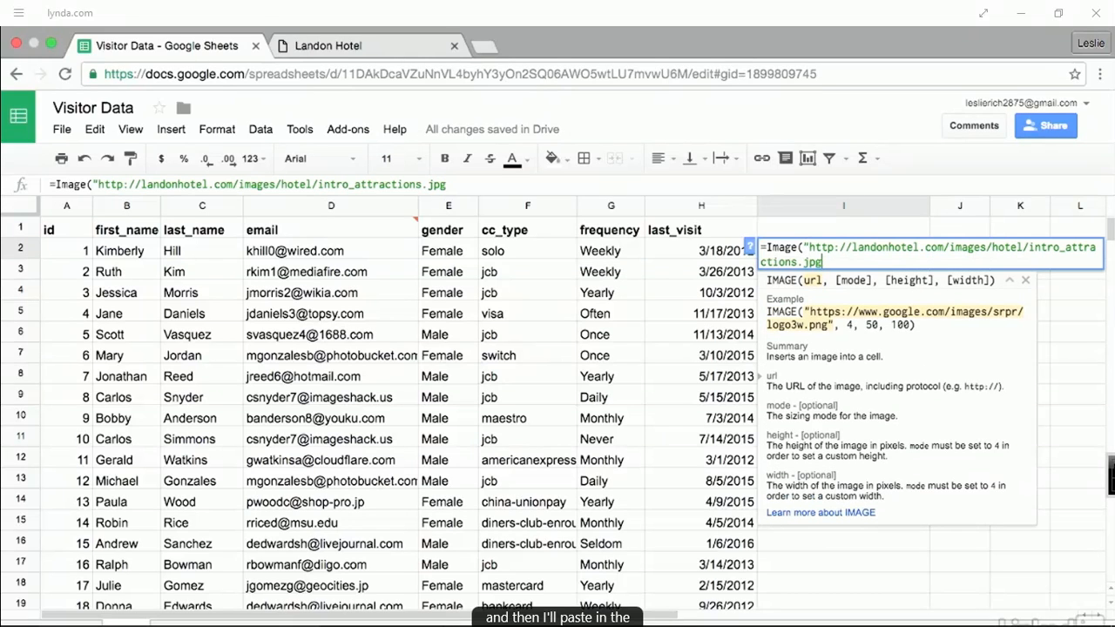
text(")
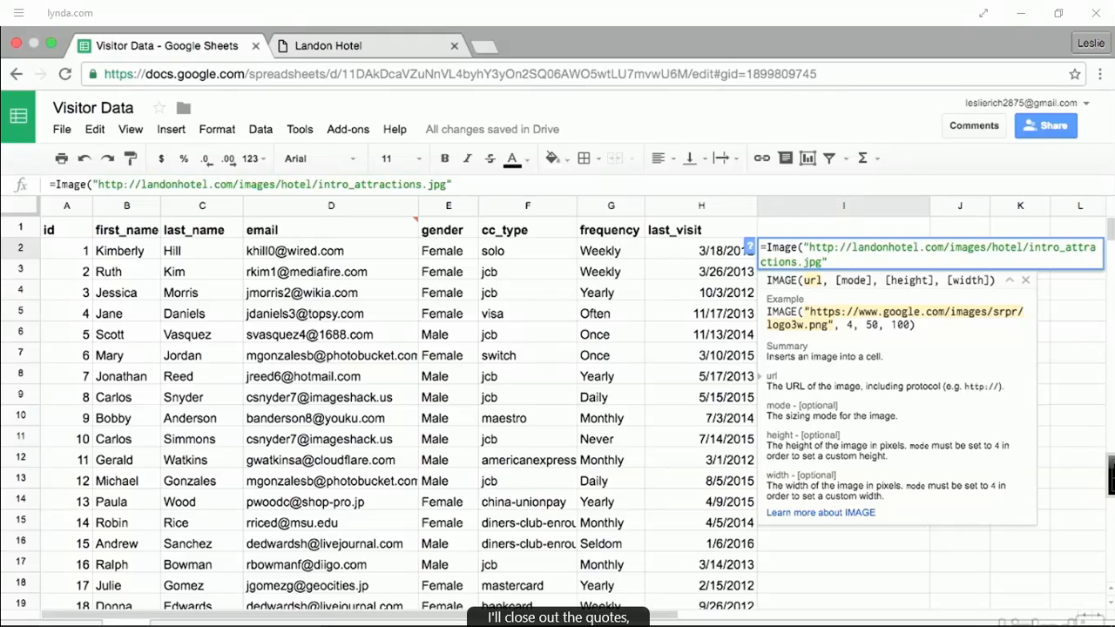
text())
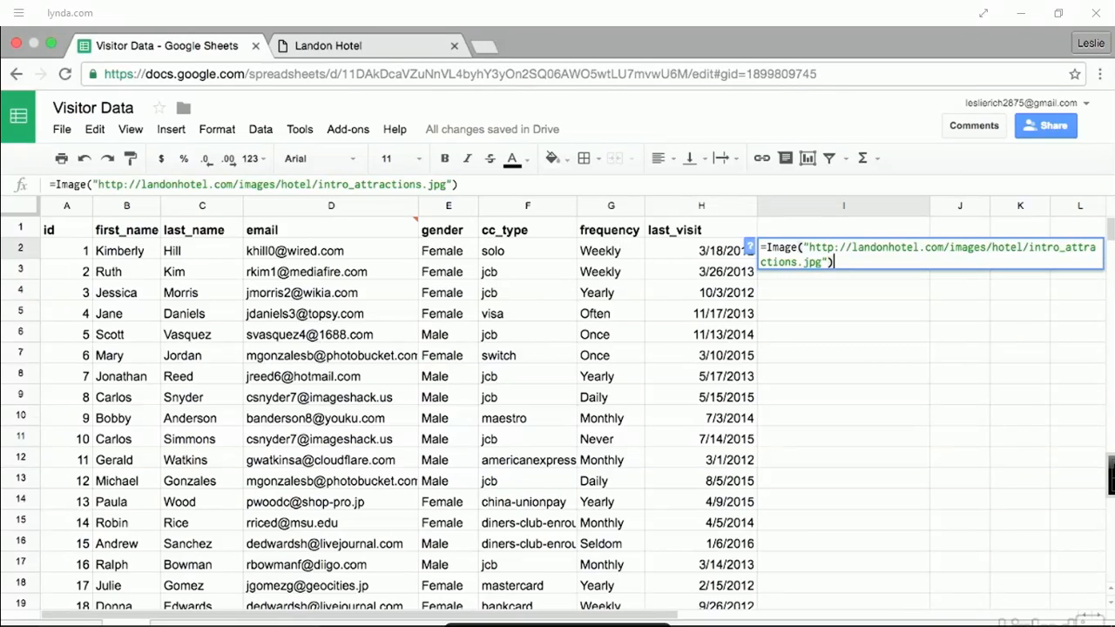
key(Return)
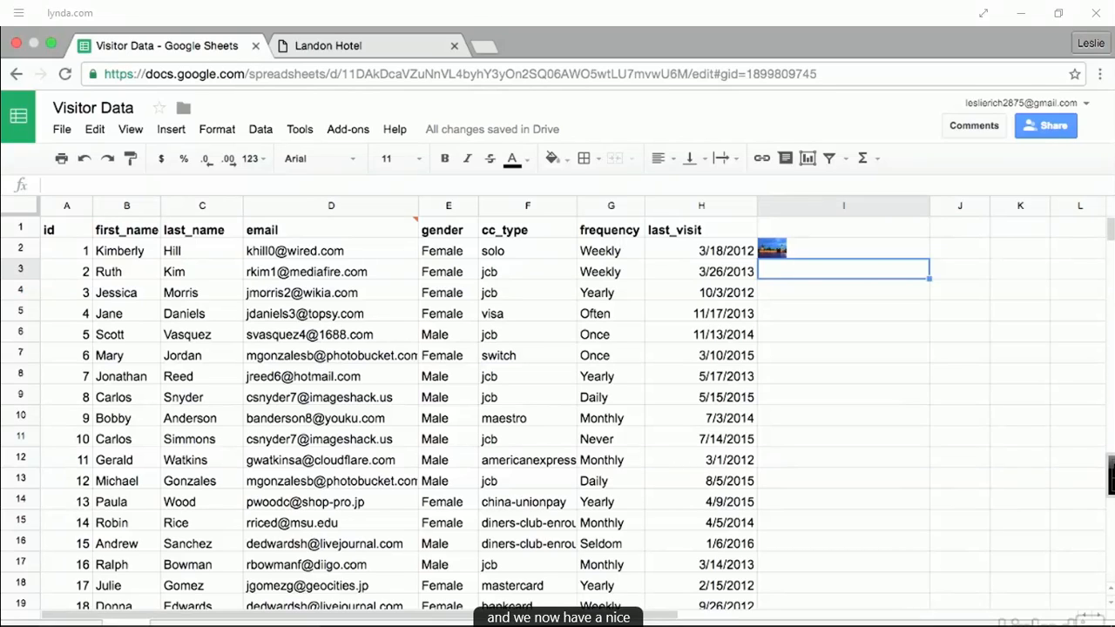
- Add mode 2 to I2's IMAGE formula and narrow column I
click(810, 251)
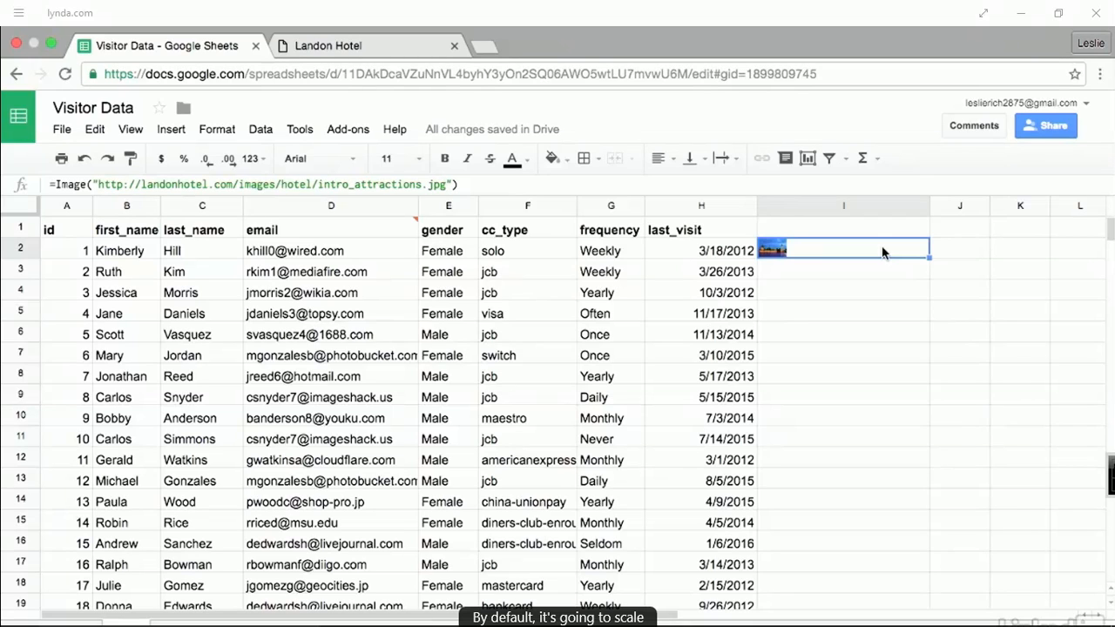
click(451, 185)
text(,)
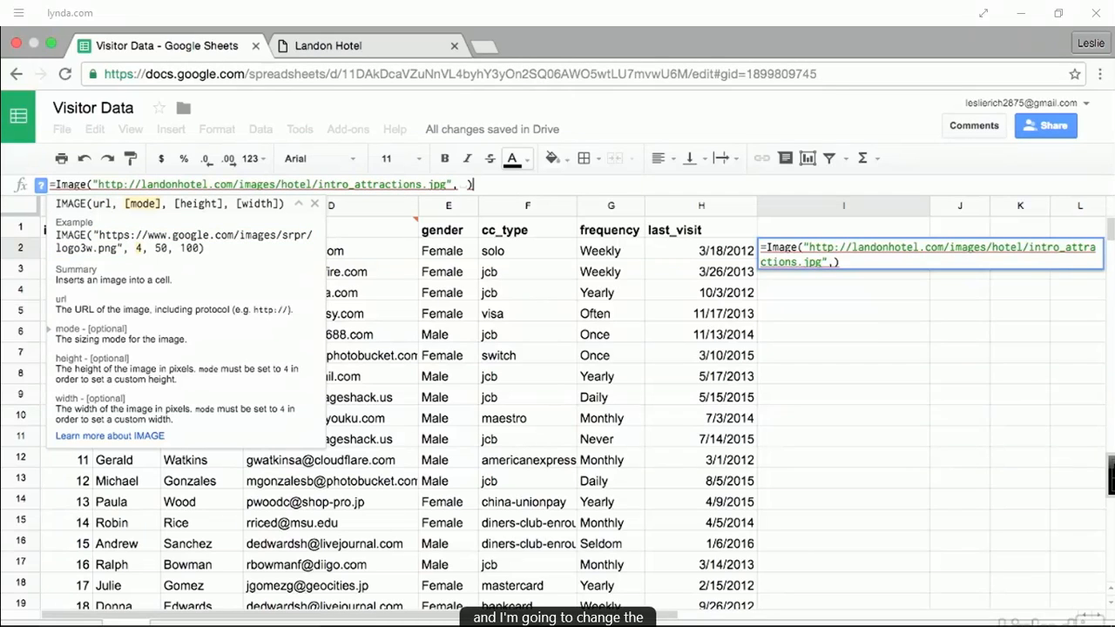
key(BackSpace)
text(2)
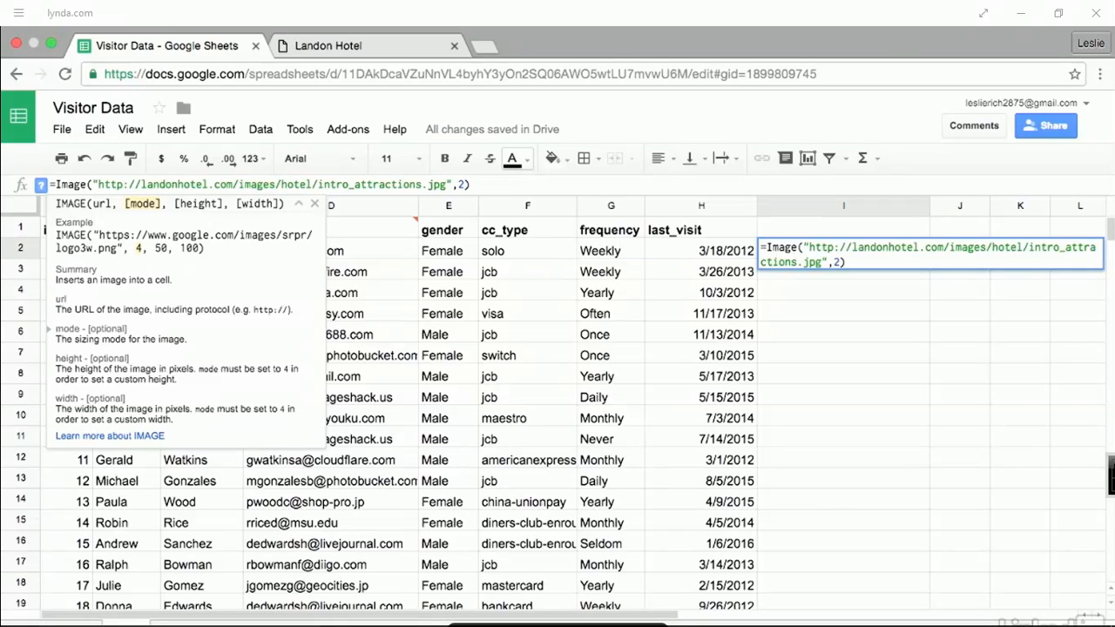
key(Return)
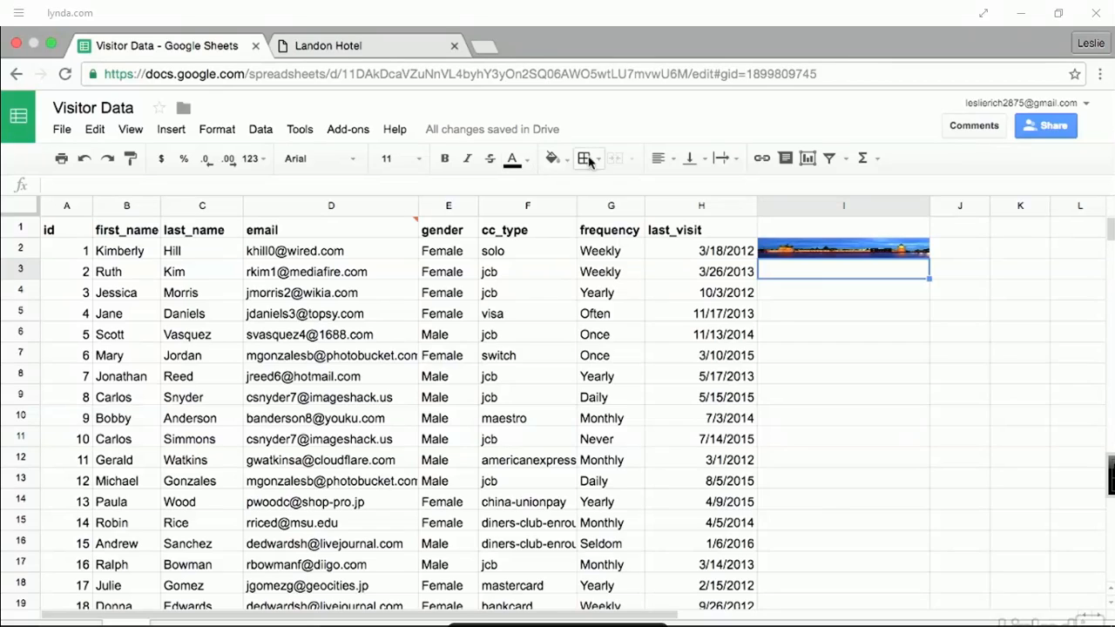
drag(930, 205, 858, 206)
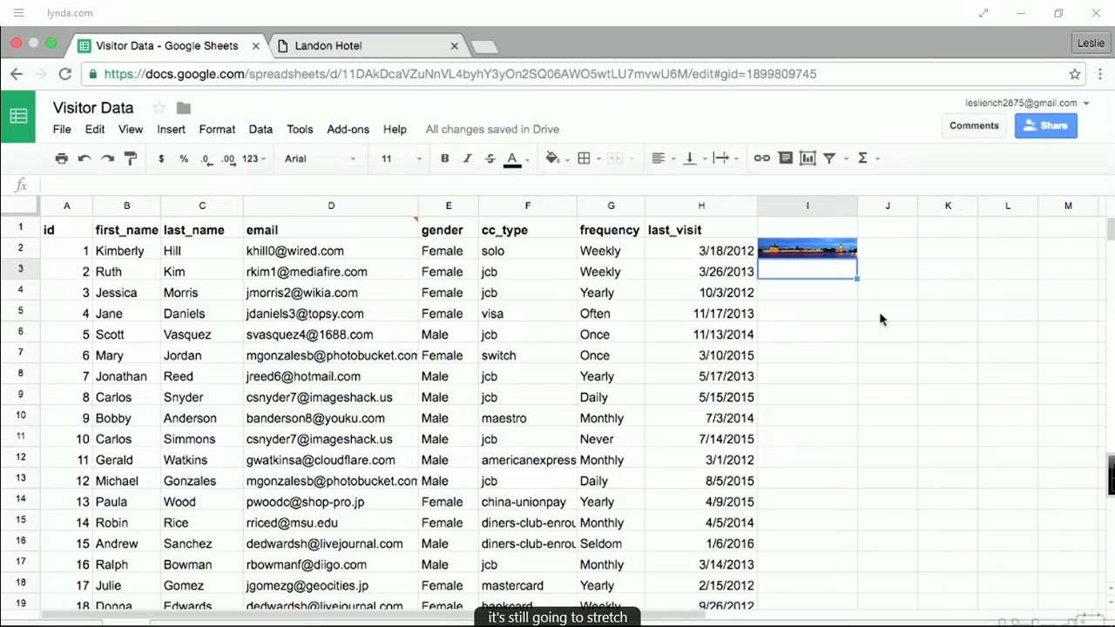
- Switch the I2 formula to mode 3, then make row 2 taller and column I wider
click(812, 251)
click(463, 184)
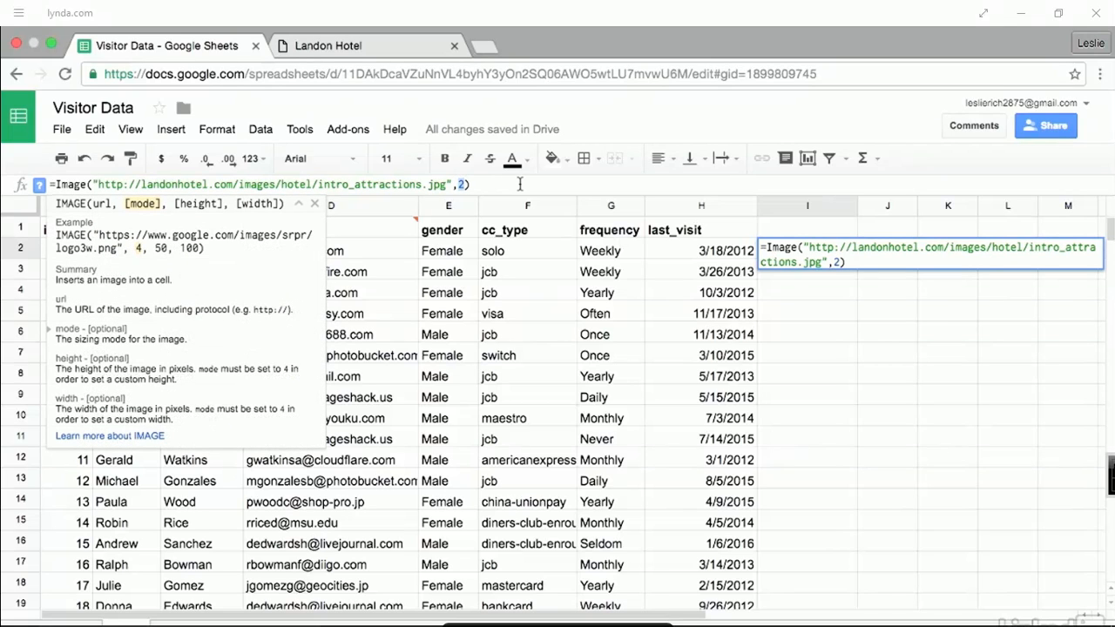
text(3)
key(Return)
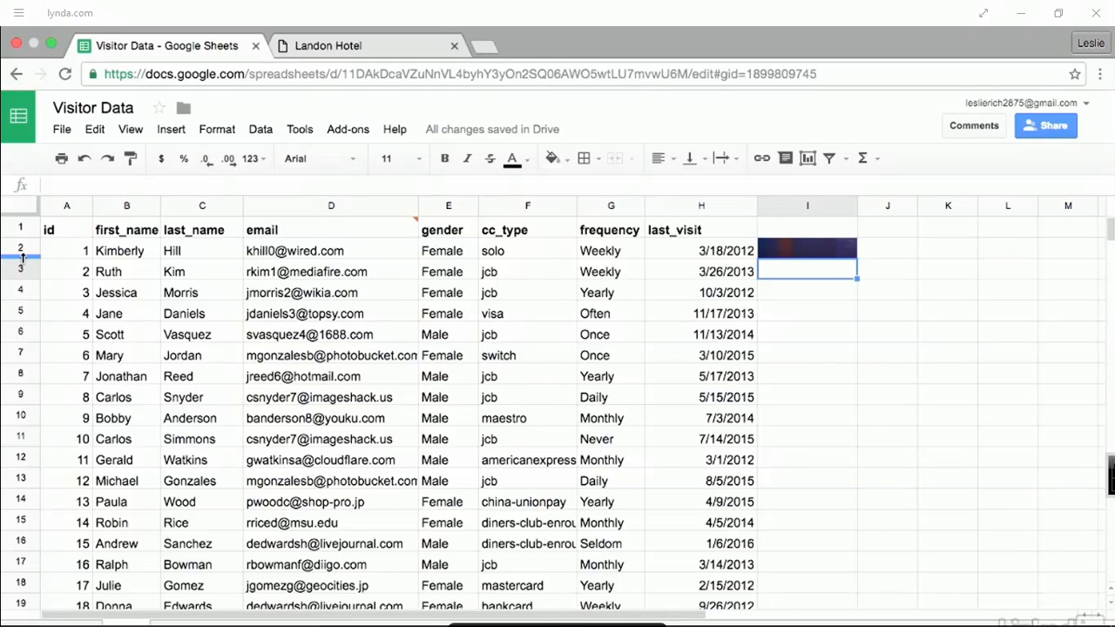
drag(23, 257, 27, 316)
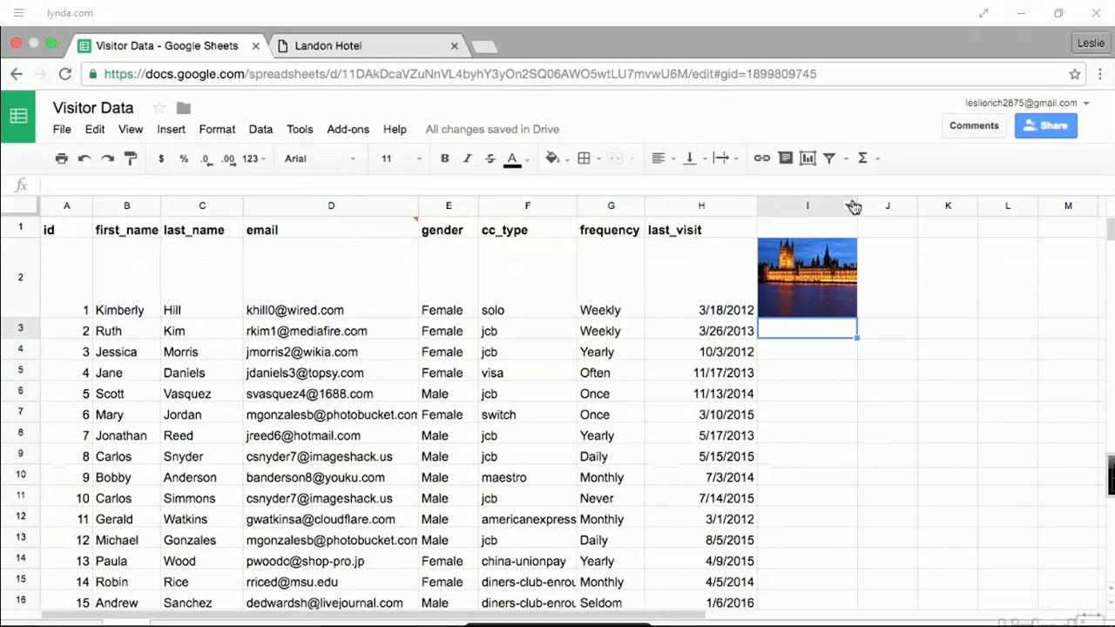
drag(859, 205, 914, 209)
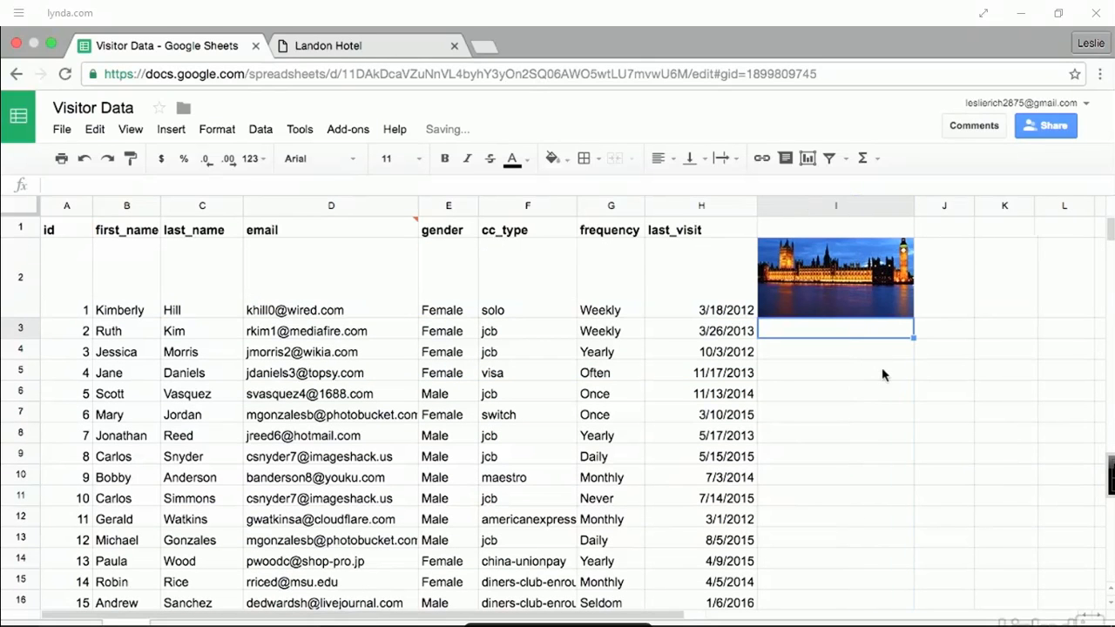
click(844, 278)
click(463, 185)
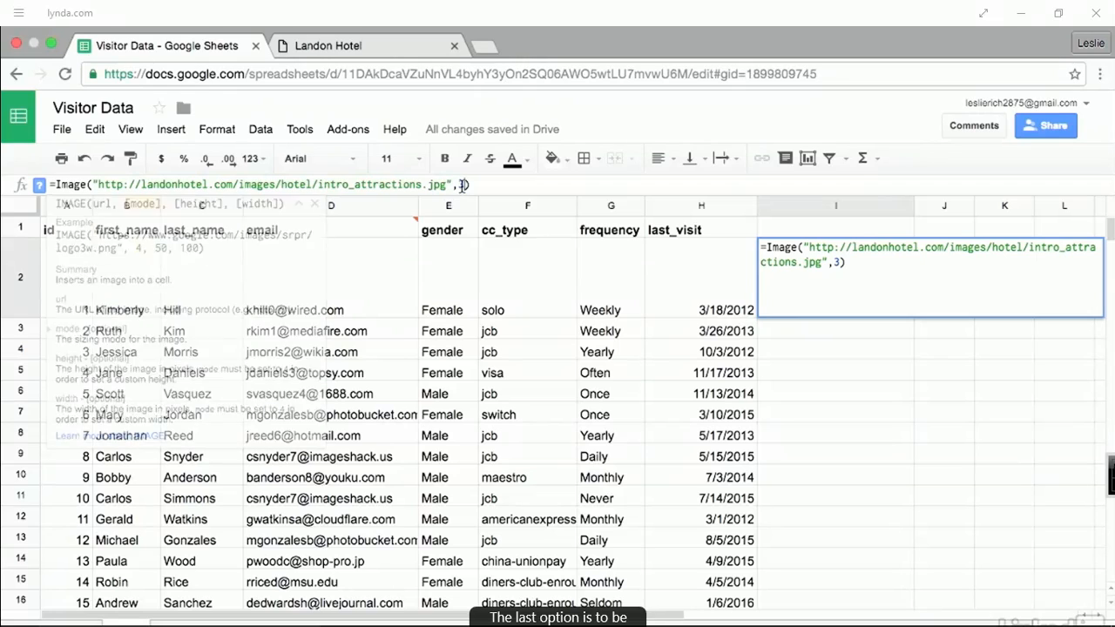
- Change I2's IMAGE mode to 4 with a 20-pixel height and 50-pixel width
double_click(462, 185)
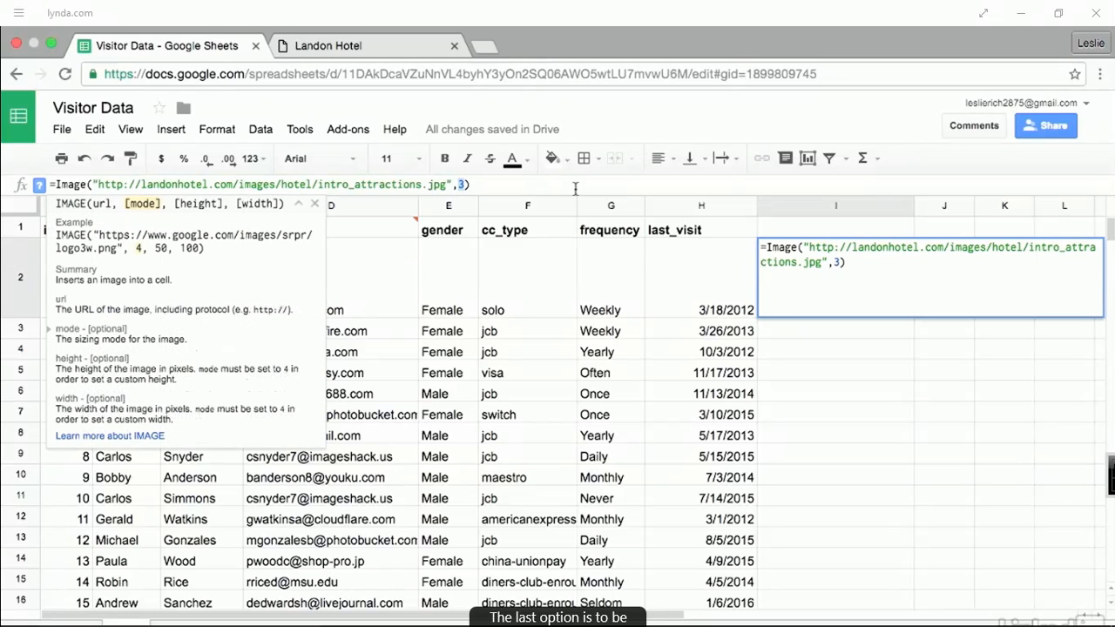
text(4)
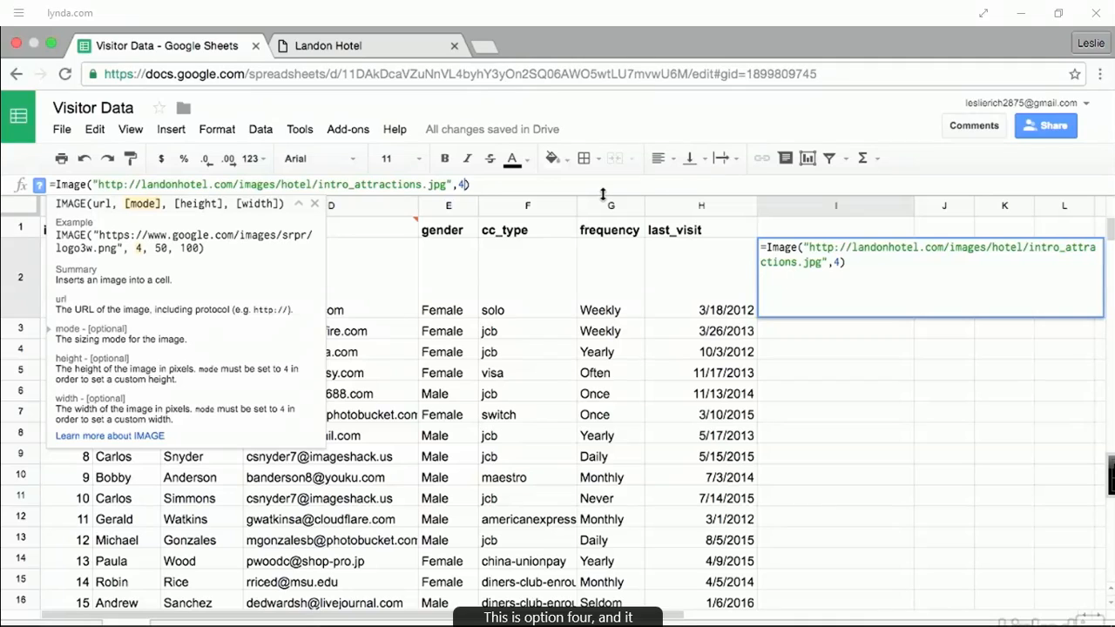
text(,)
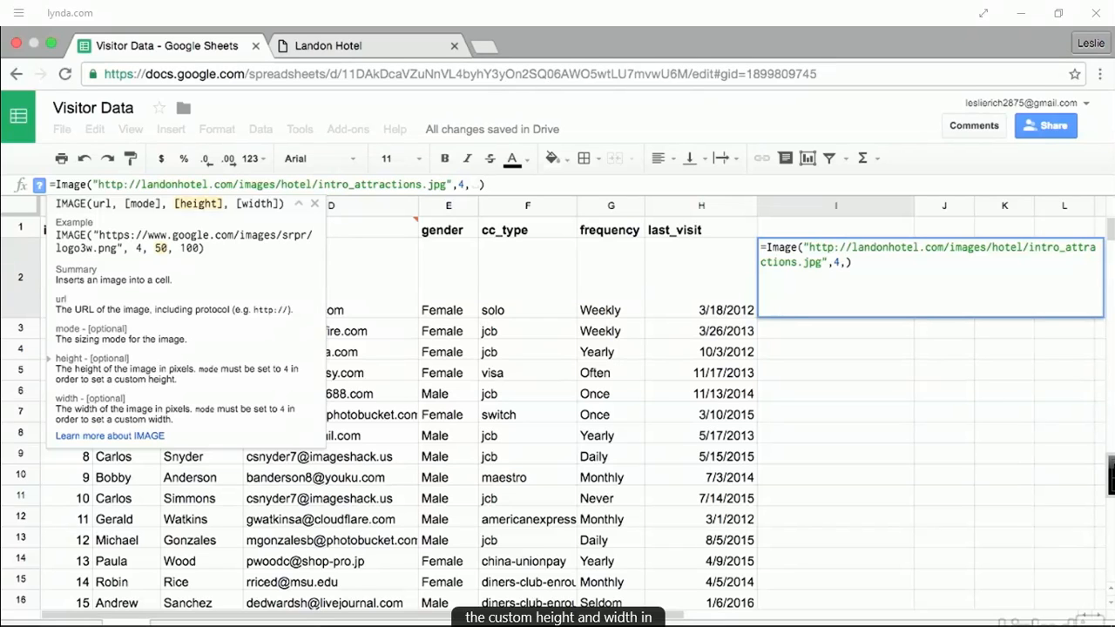
text(20,50)
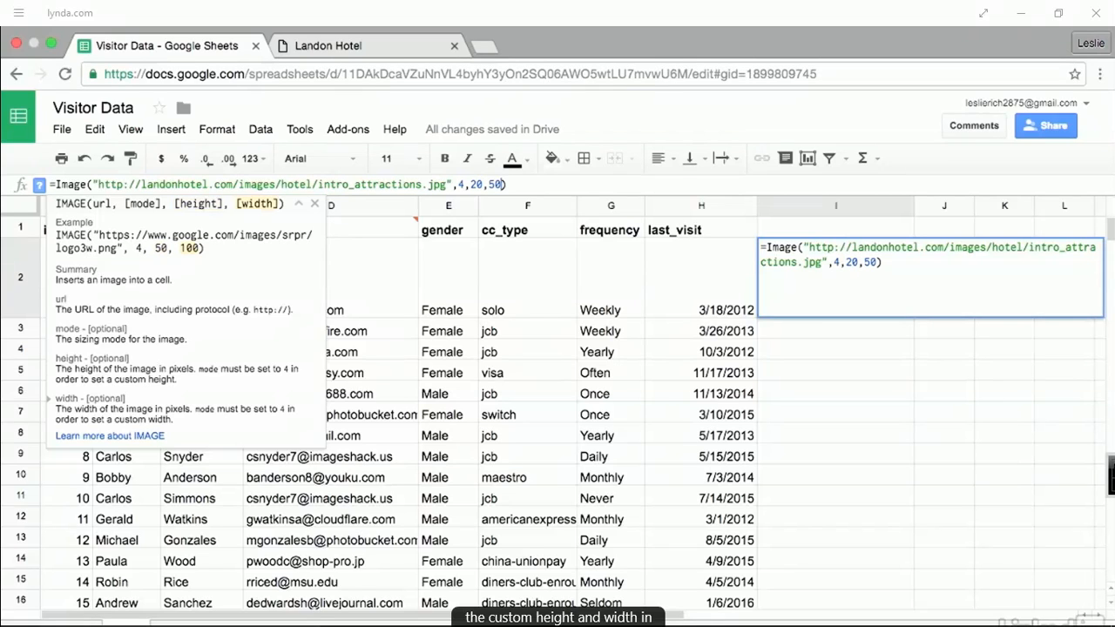
key(Return)
- Replace the 4,20,50 arguments in I2's formula with mode 1
click(795, 281)
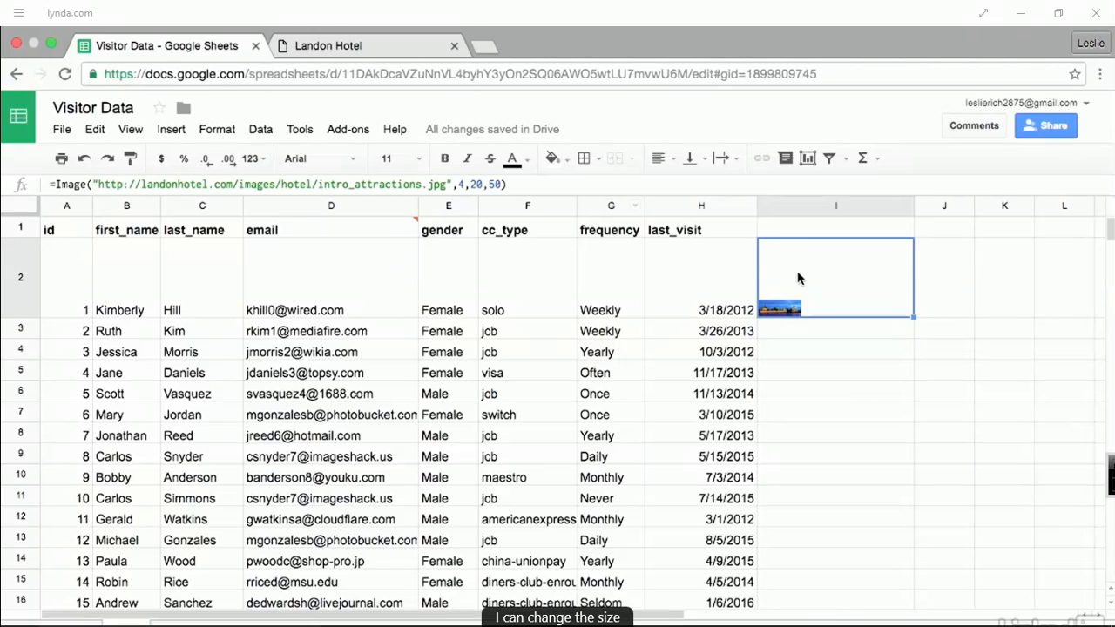
click(503, 185)
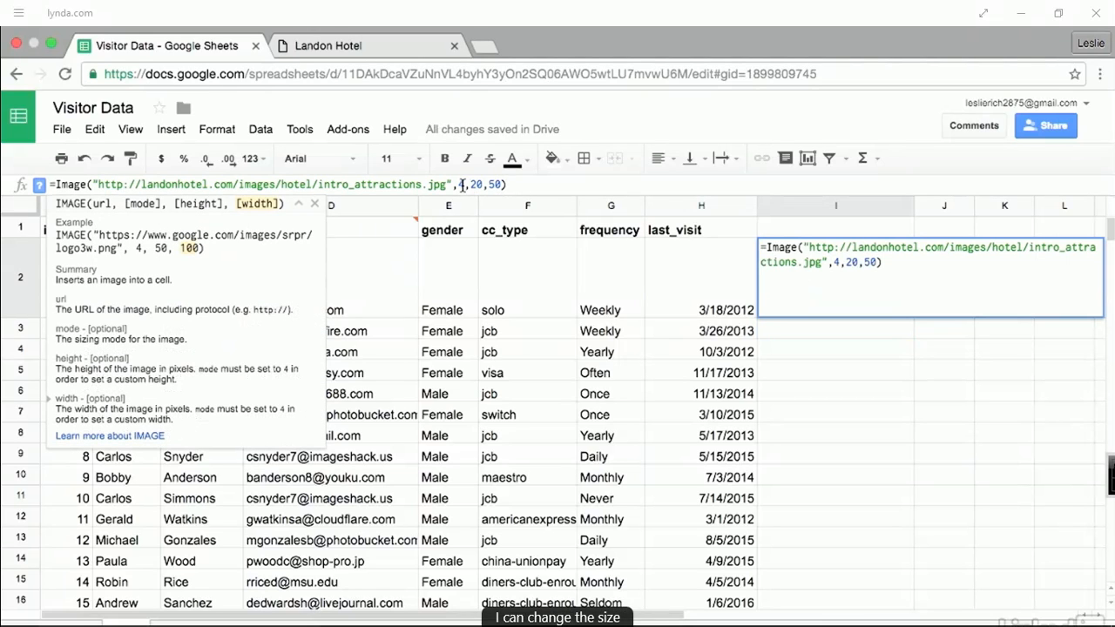
drag(459, 185, 525, 179)
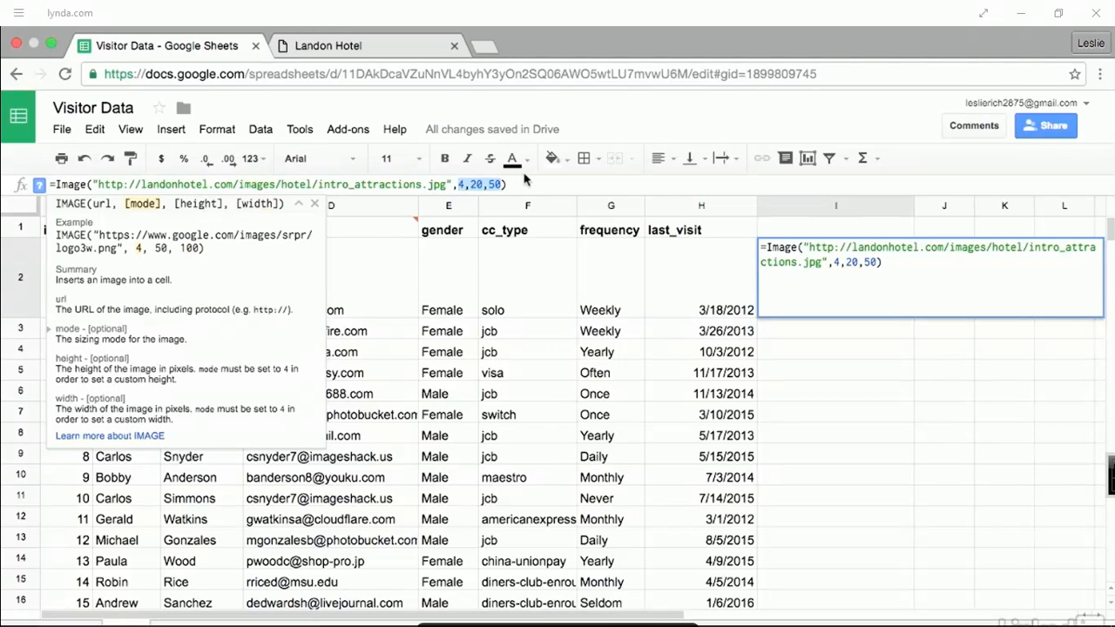
text(1)
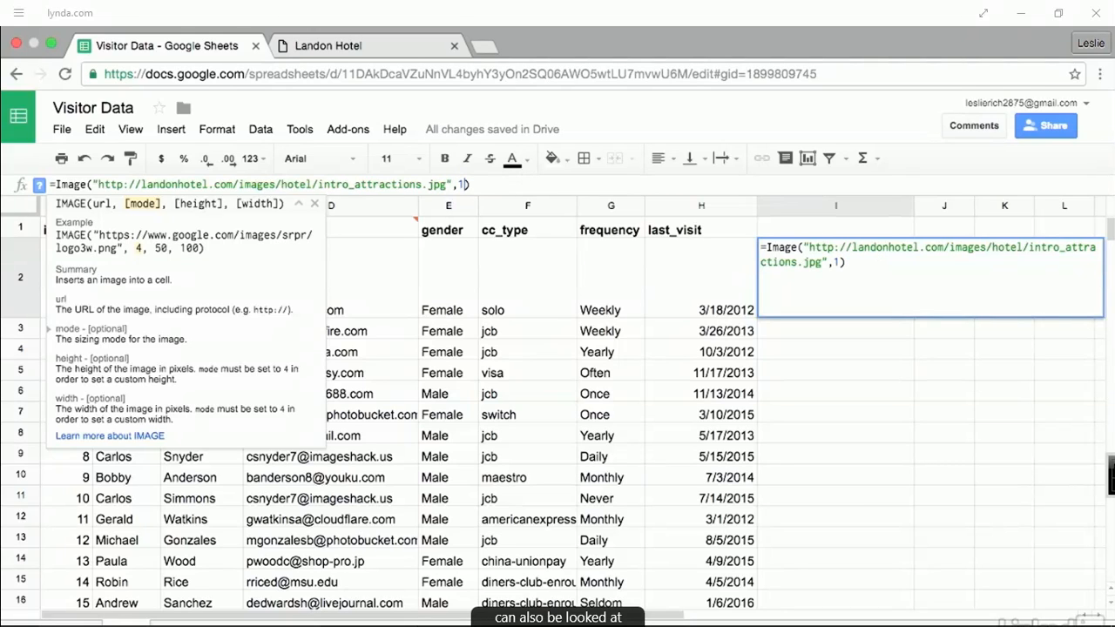
- Commit the mode-1 IMAGE formula in I2 and shrink row 2 back to normal height
key(Return)
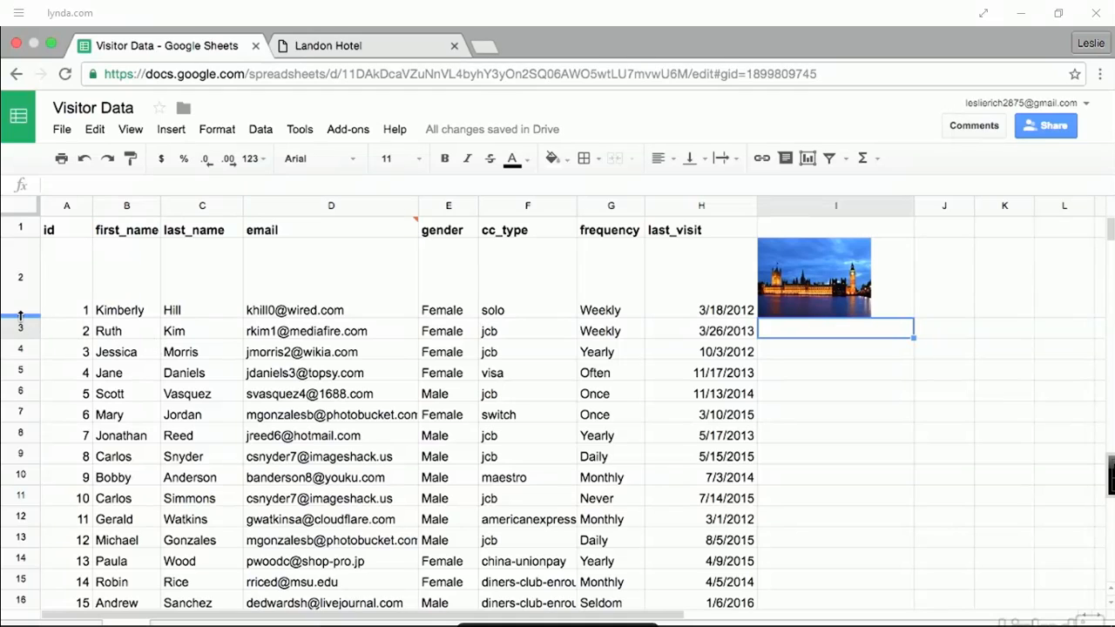
drag(20, 317, 22, 256)
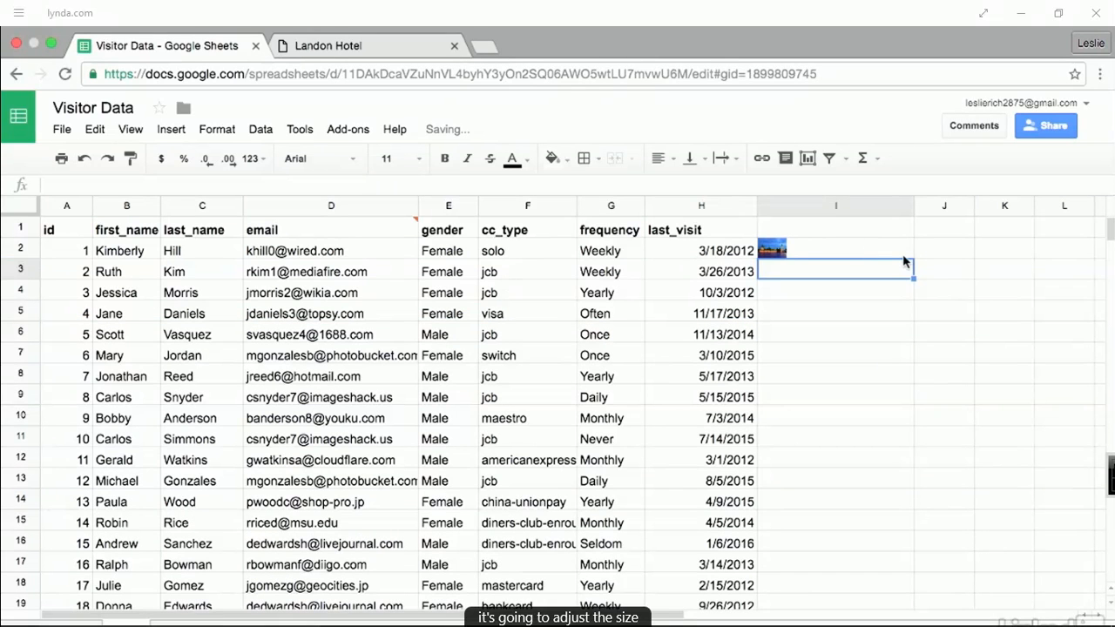
click(868, 251)
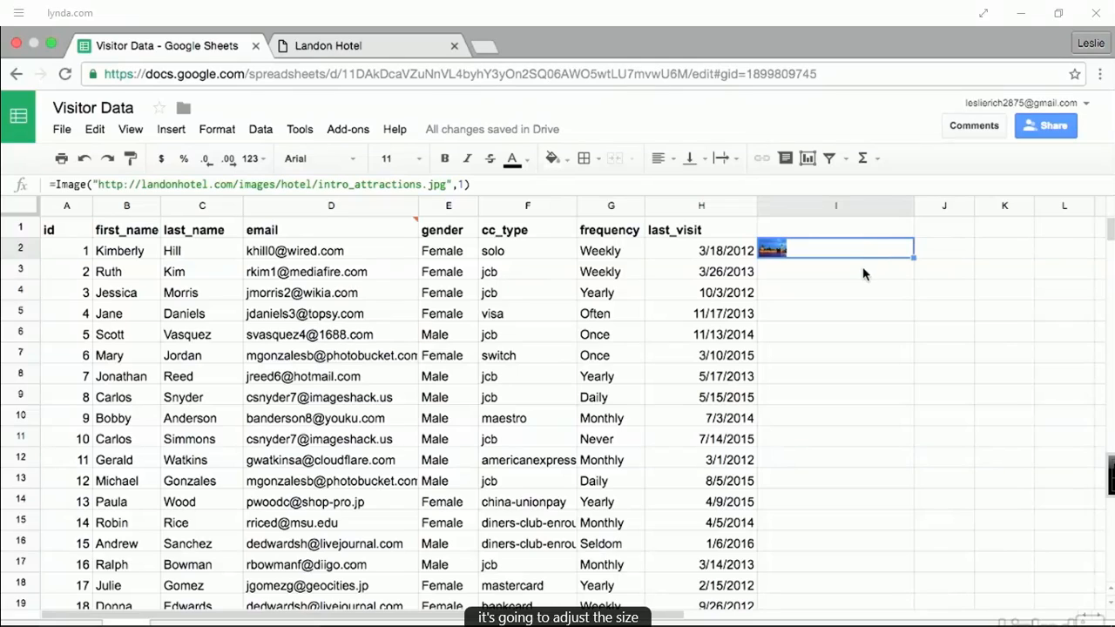
click(863, 274)
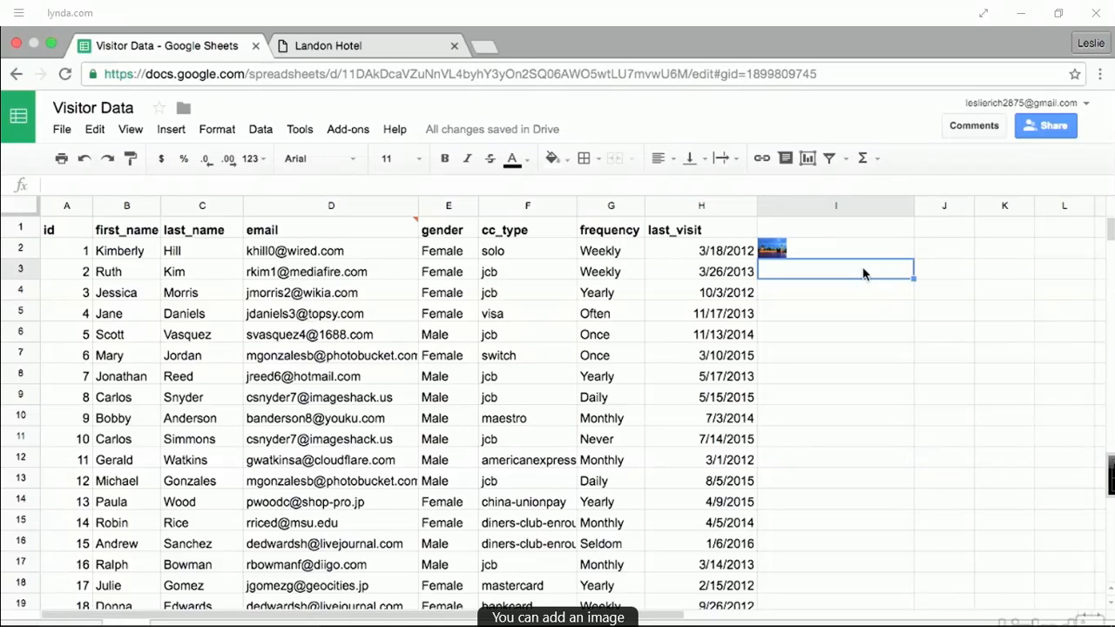
click(171, 130)
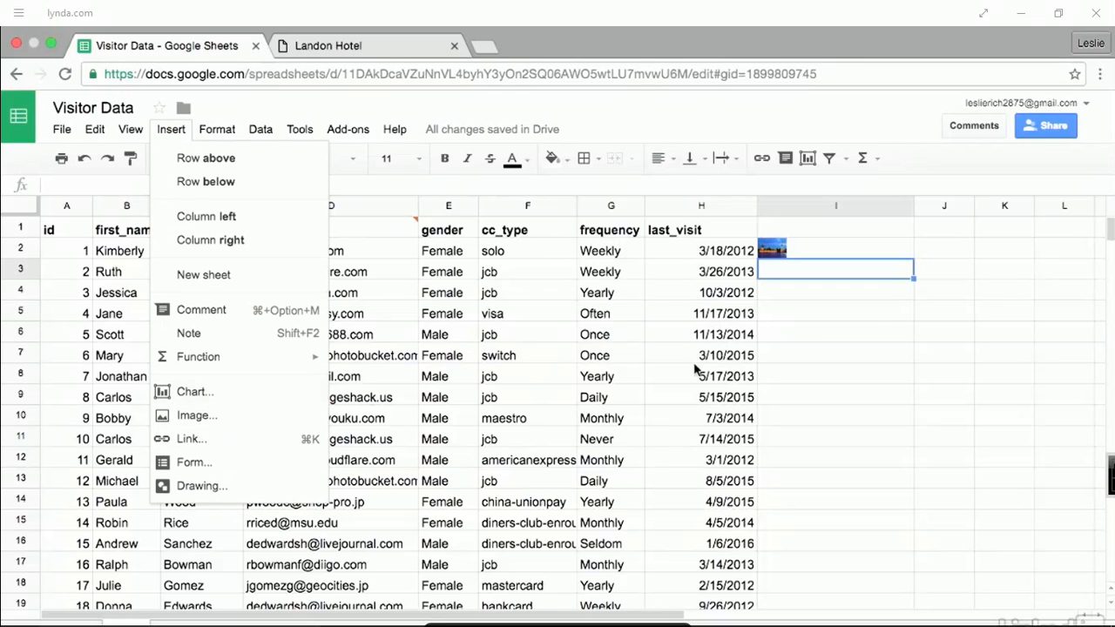
click(876, 337)
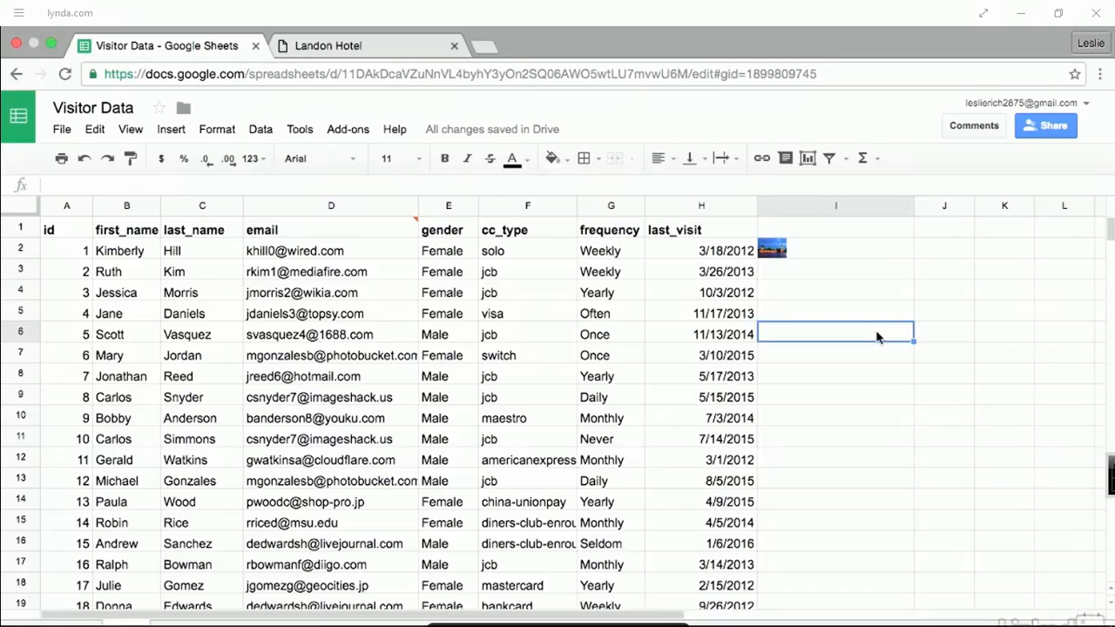
- Select the Follow Up note in I2, then the whole column I
click(823, 250)
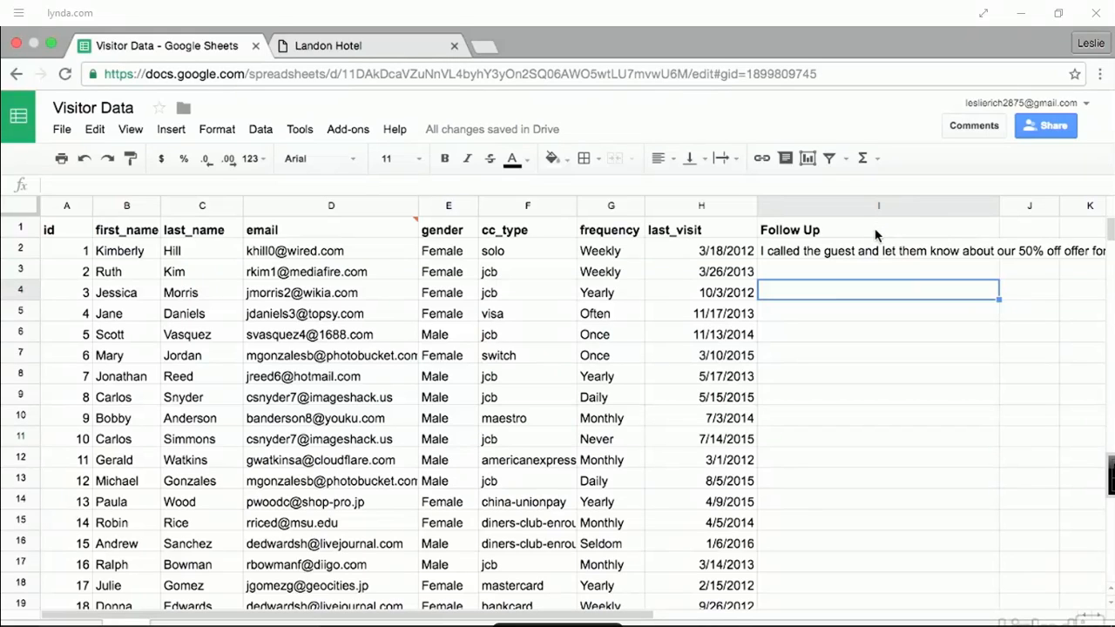
scroll(878, 234, right, 1)
click(846, 252)
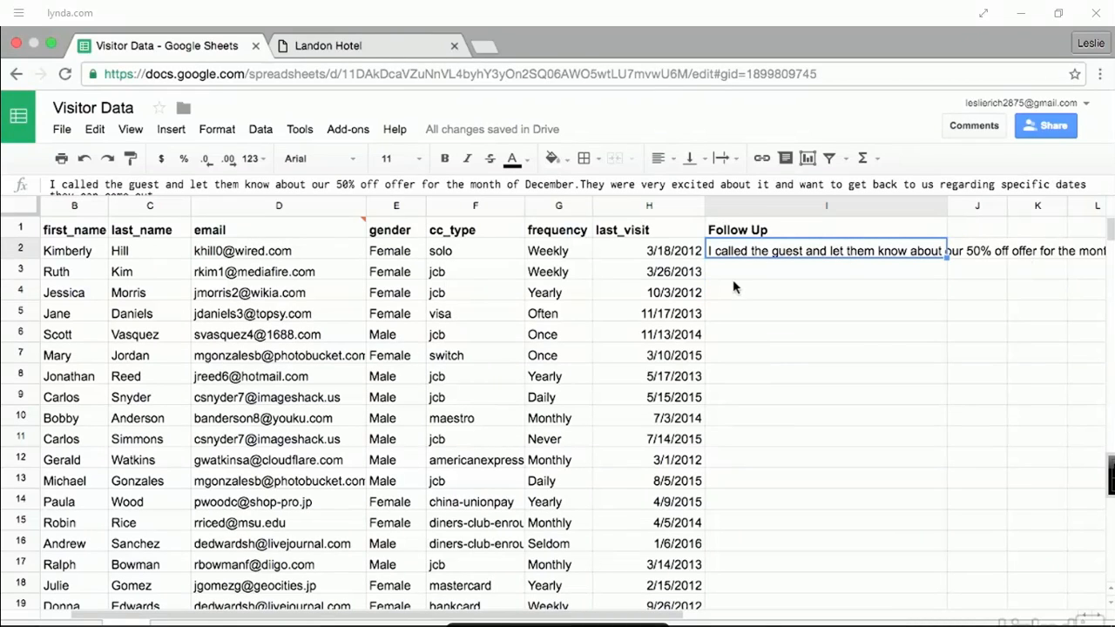
click(754, 213)
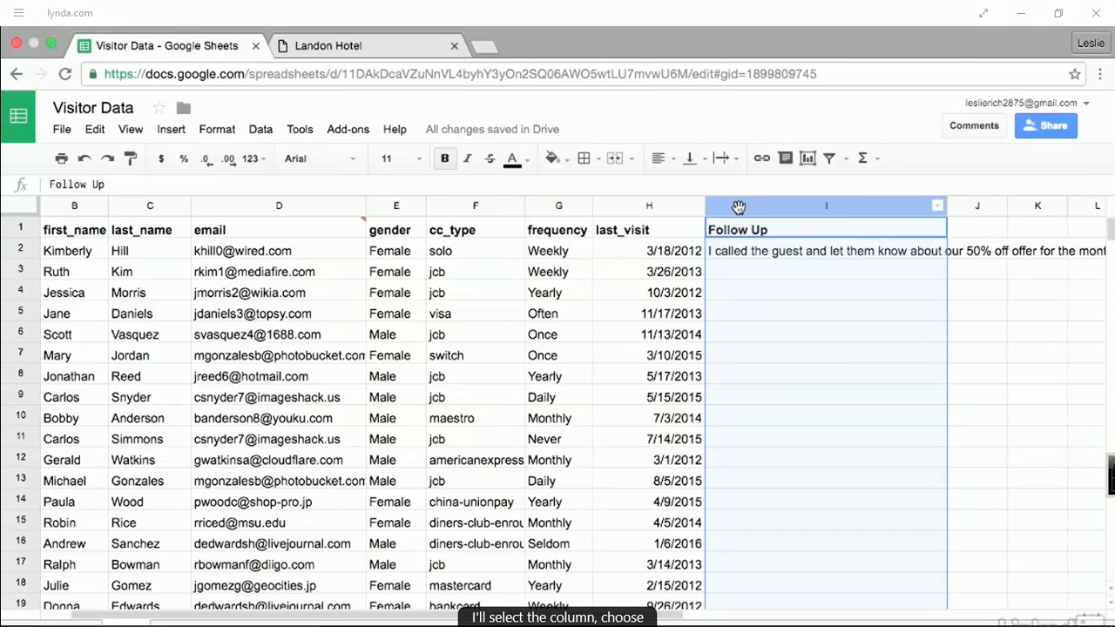
- Set column I's text wrapping to Wrap and readjust its width so the note fits
click(214, 130)
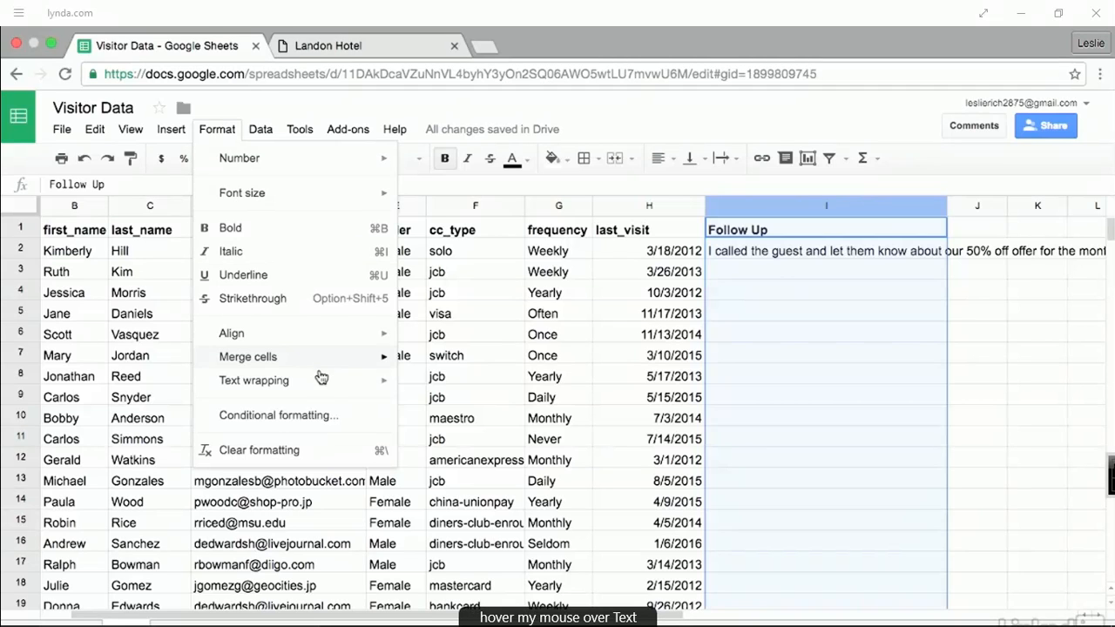
mouse_move(321, 380)
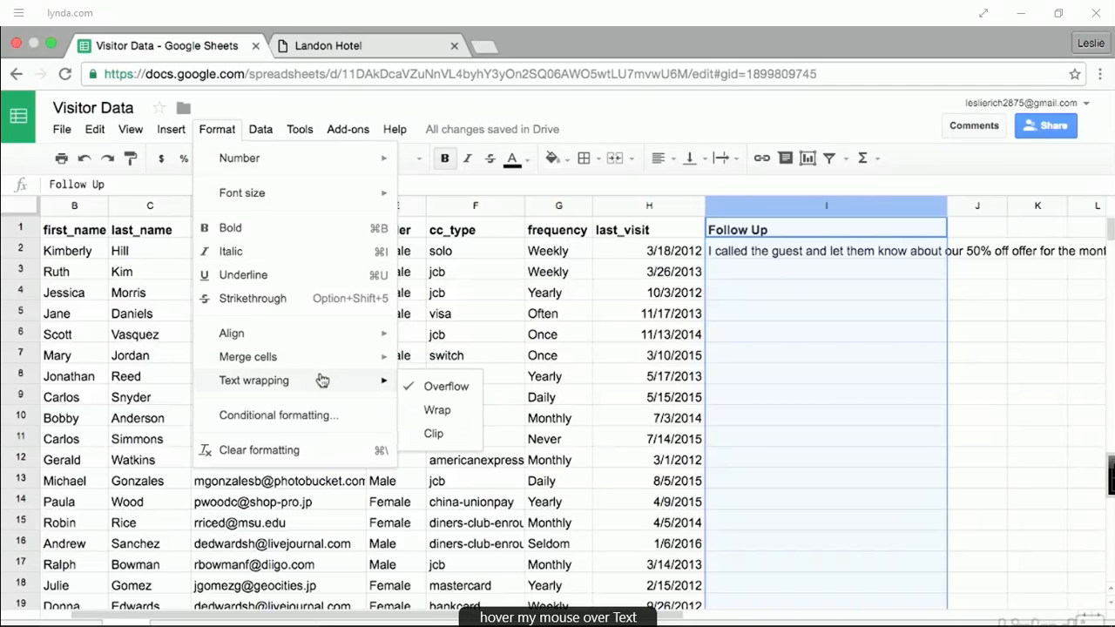
click(464, 409)
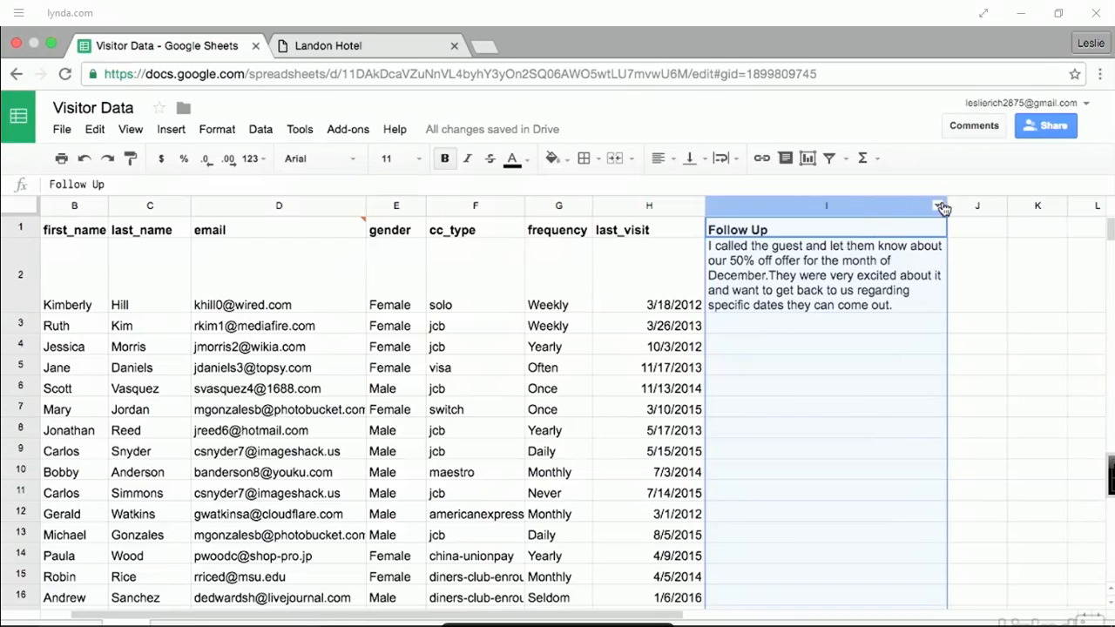
drag(946, 204, 853, 203)
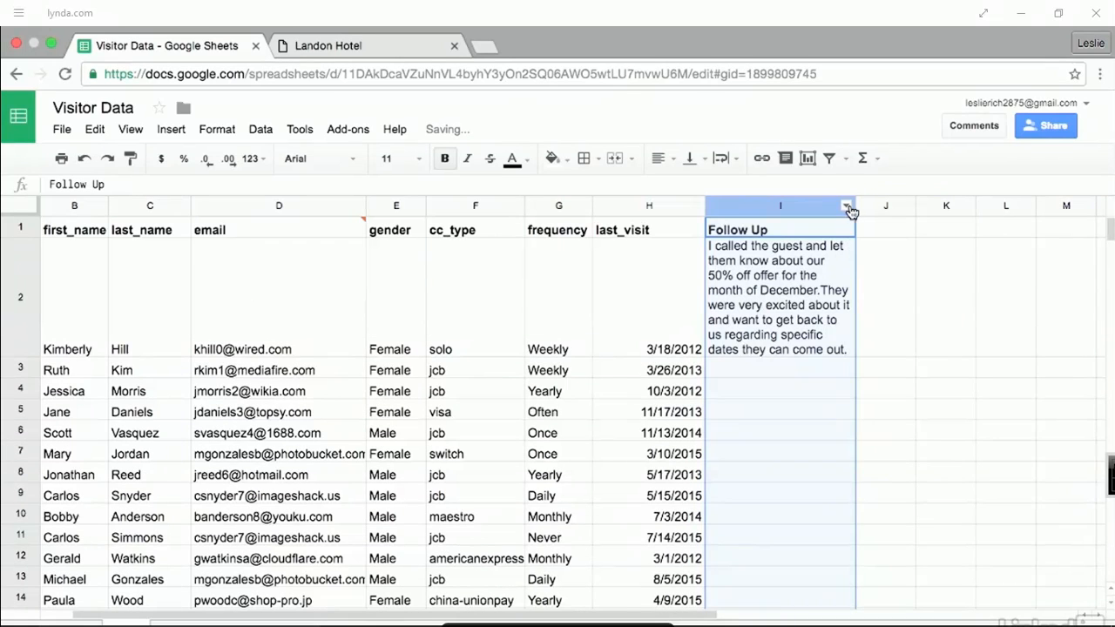
click(845, 205)
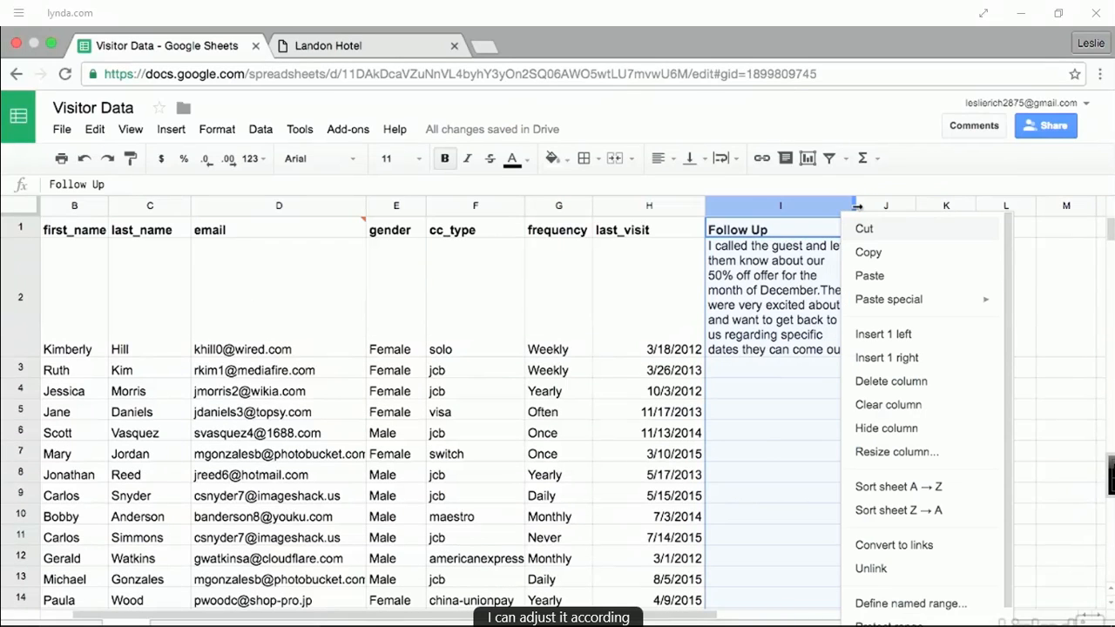
drag(856, 205, 940, 206)
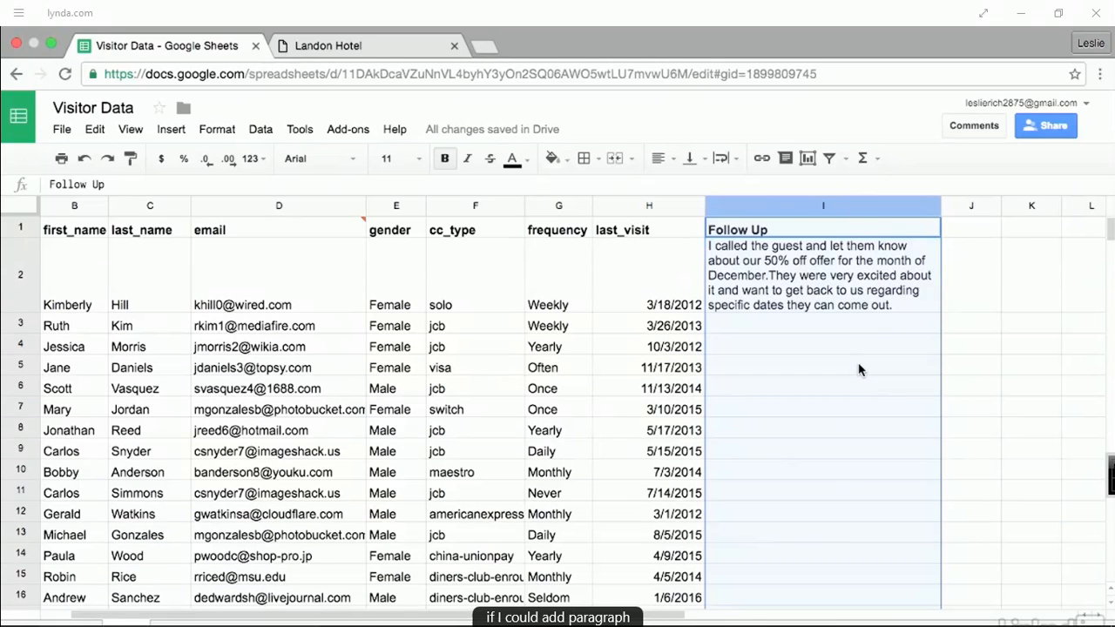
- Insert a line break in the I2 note so 'They were very excited' starts a new line
click(771, 280)
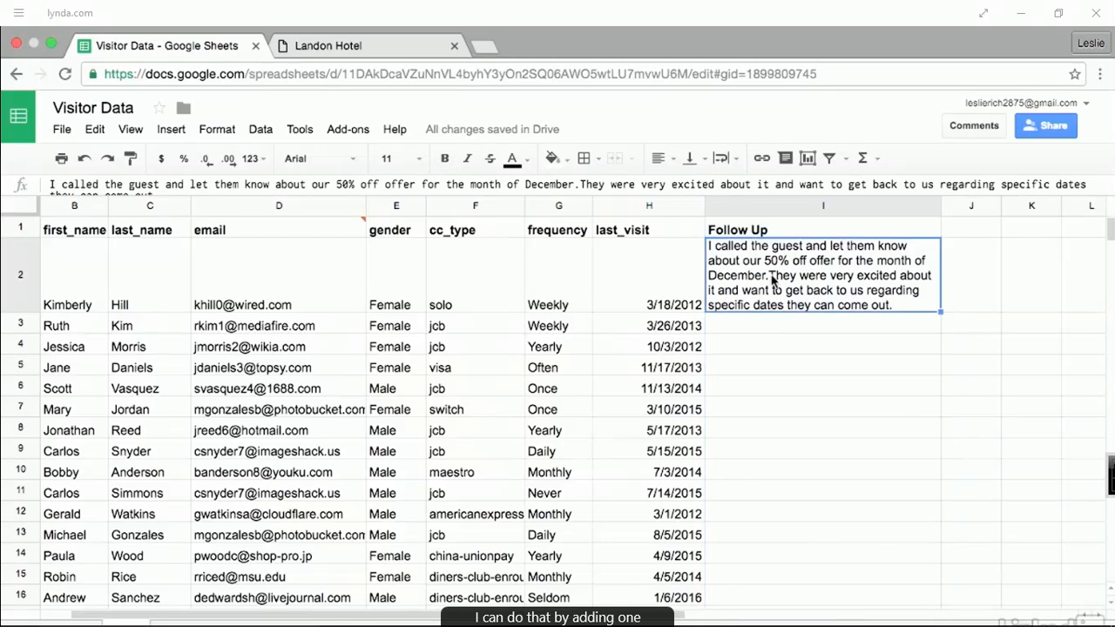
double_click(814, 302)
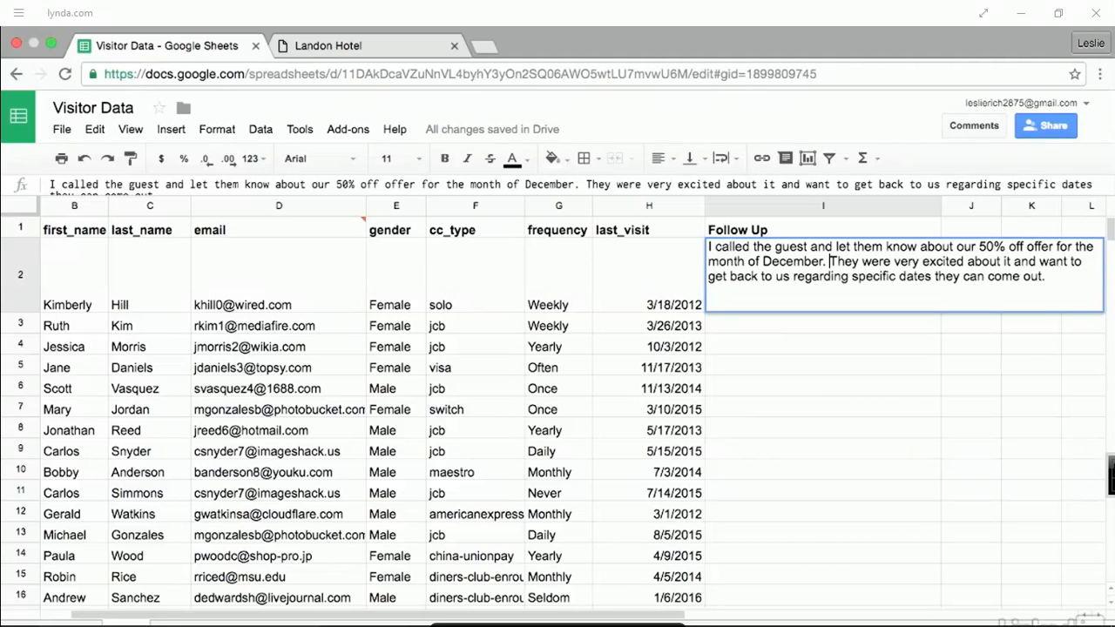
key(ctrl+Return)
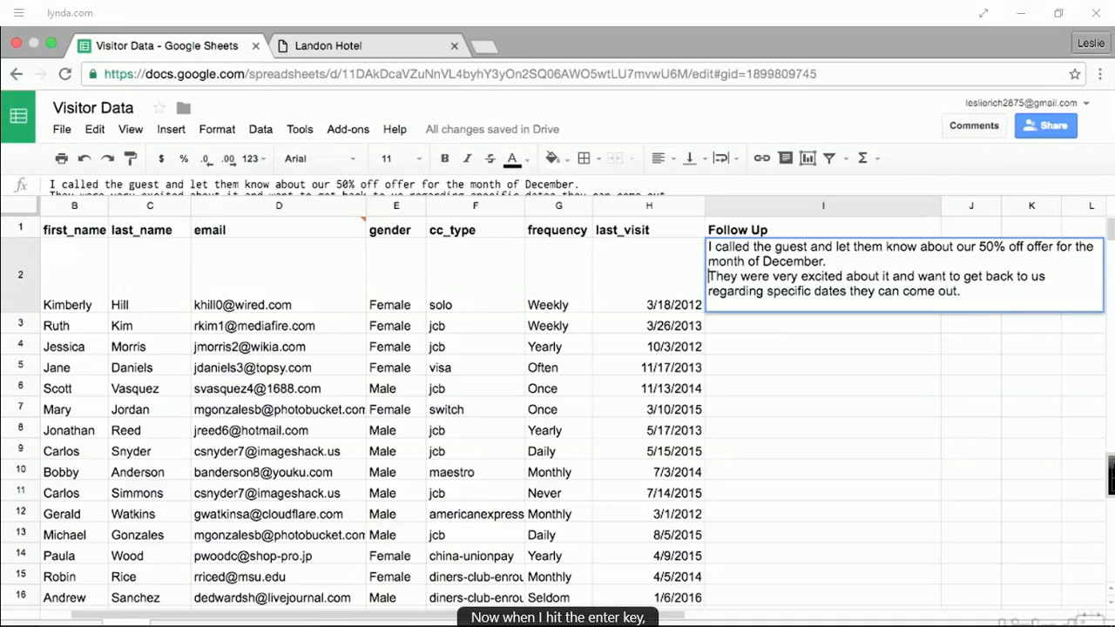
key(Return)
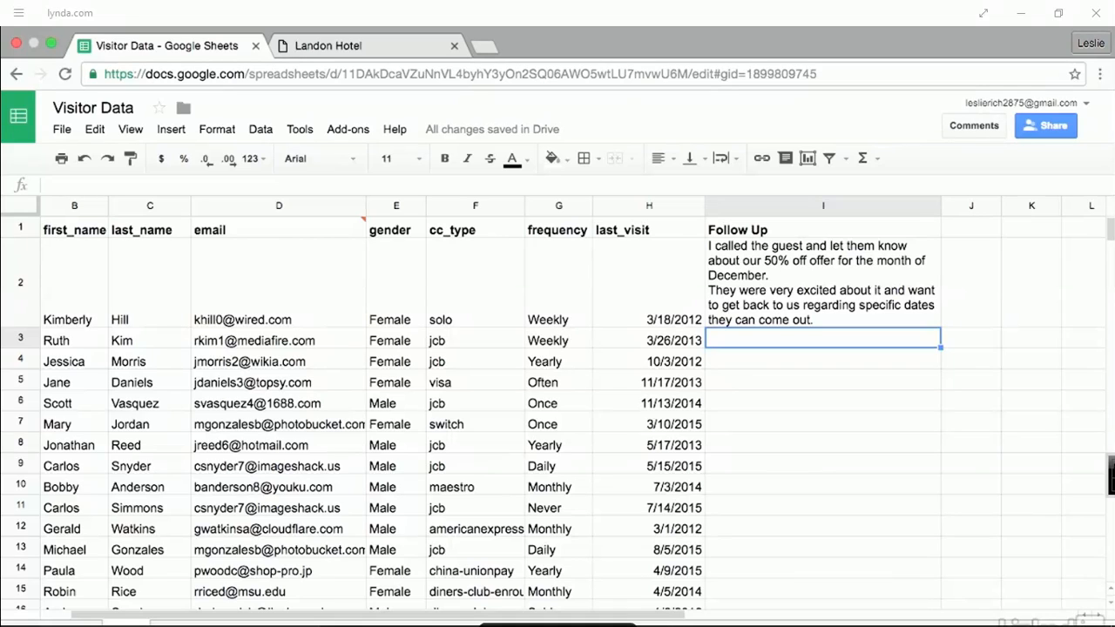
- Enter the I3 note 'I talked to the customer…' with 'Unless we open a new branch in Rhode Island!' on line two
text(I talked to the custome)
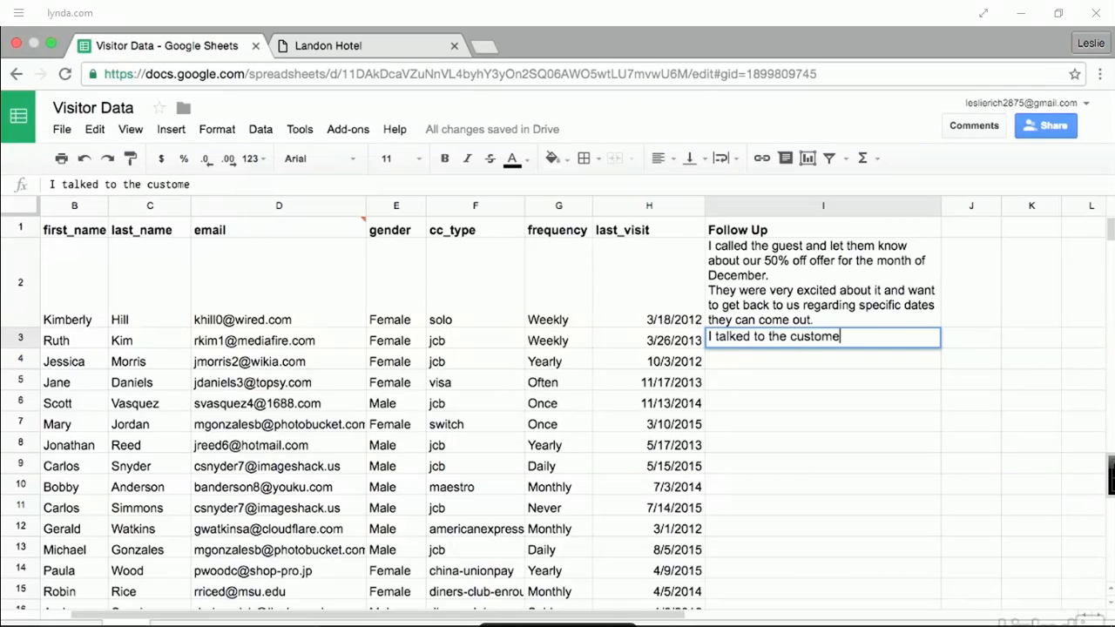
text(r and they have no plans)
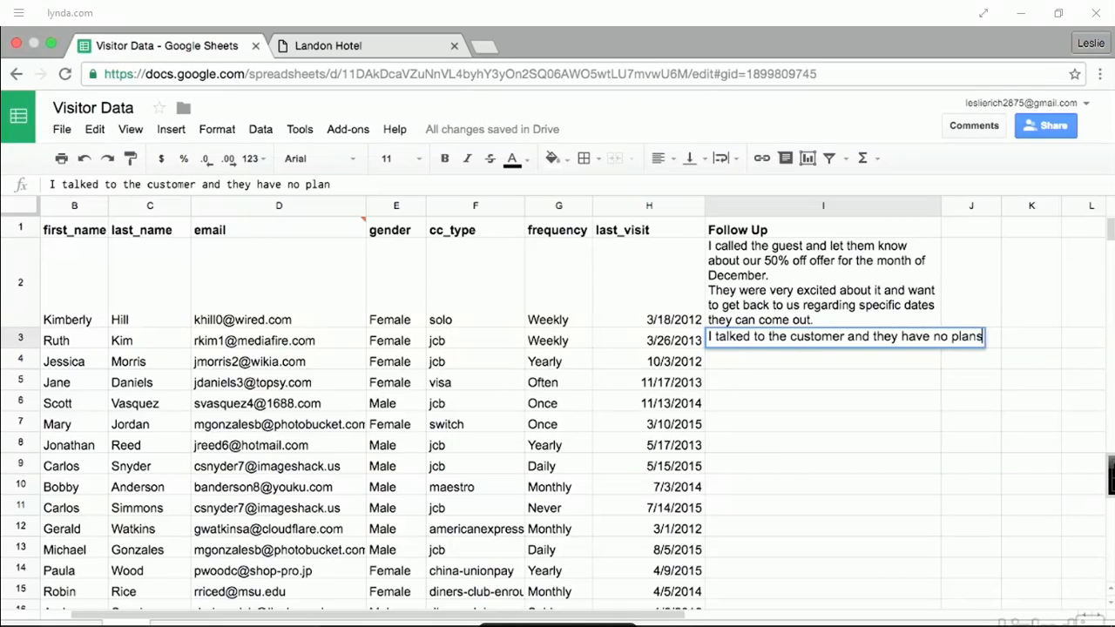
text( to come out here.)
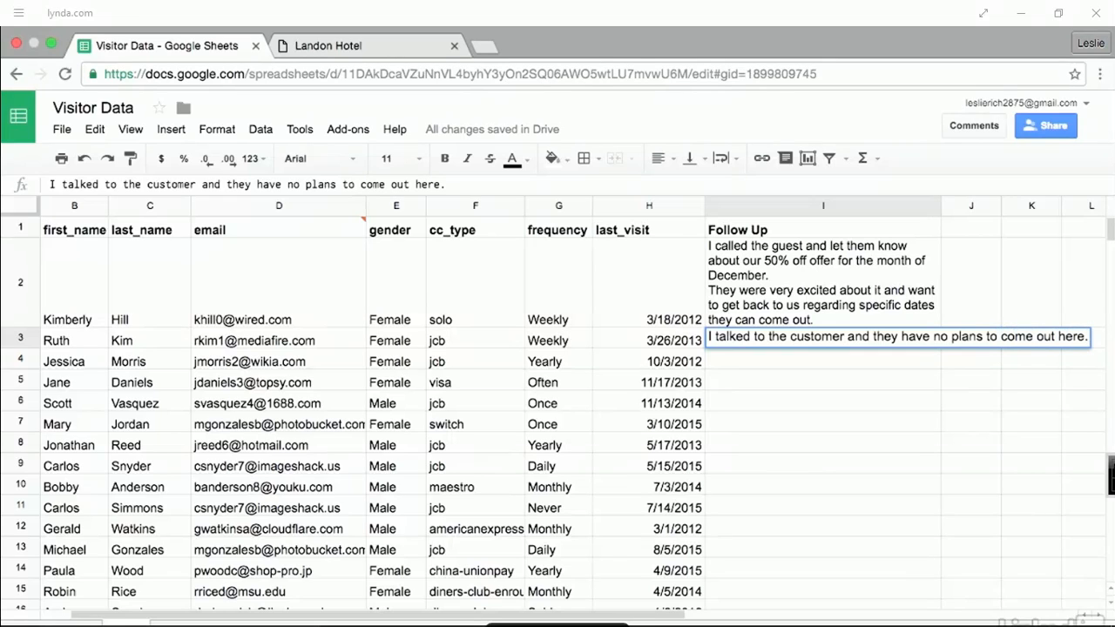
key(alt+Return)
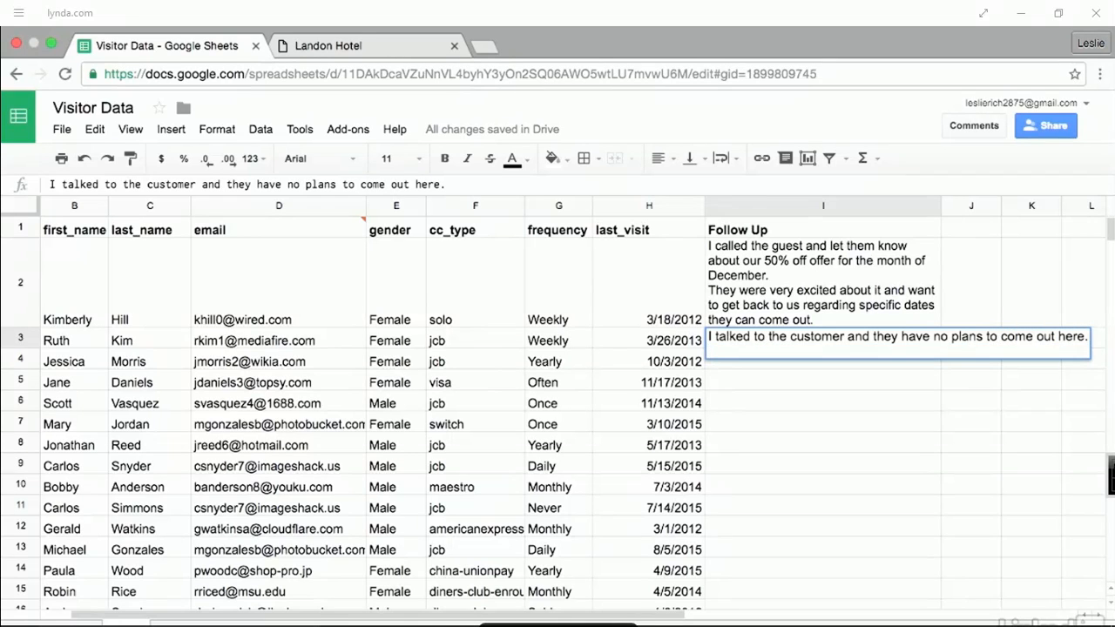
text(Unless we open a ne)
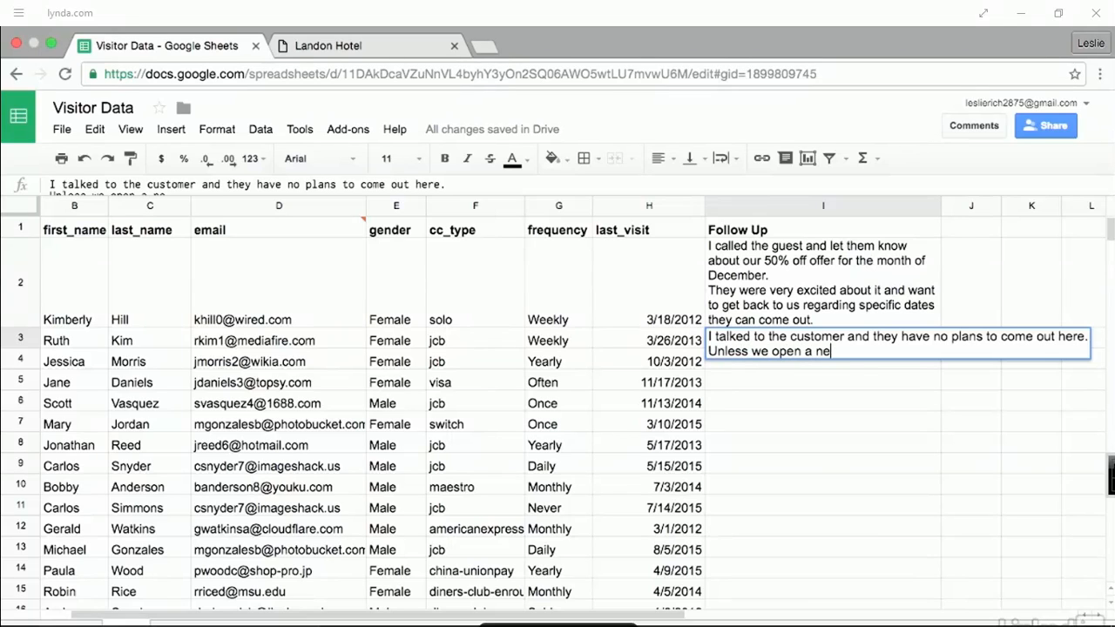
text(w branch in Rho)
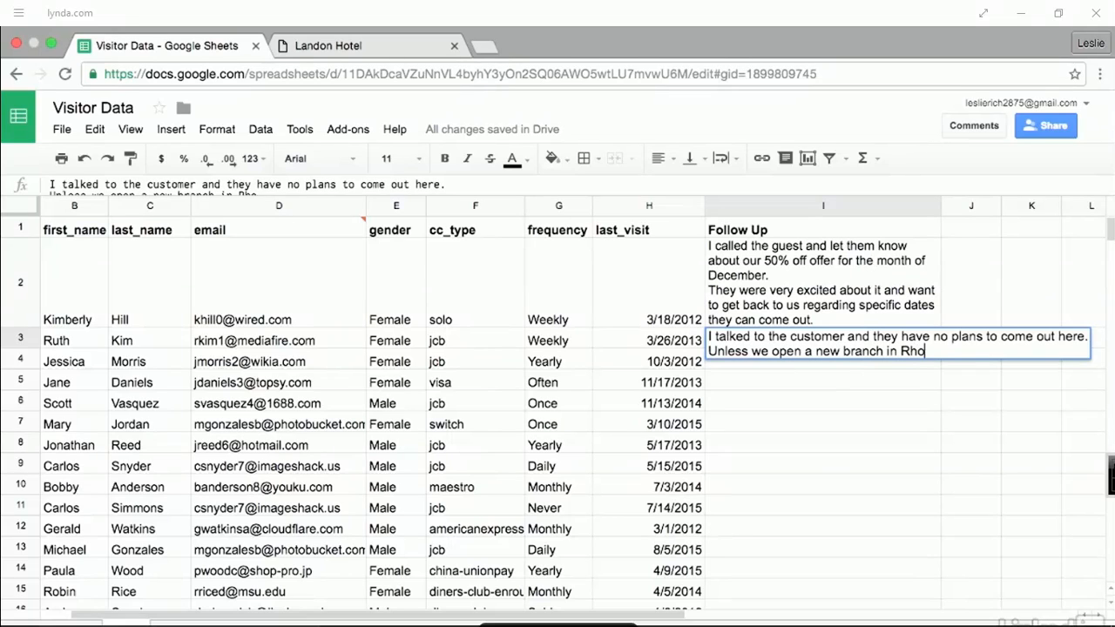
text(de Island!)
key(Return)
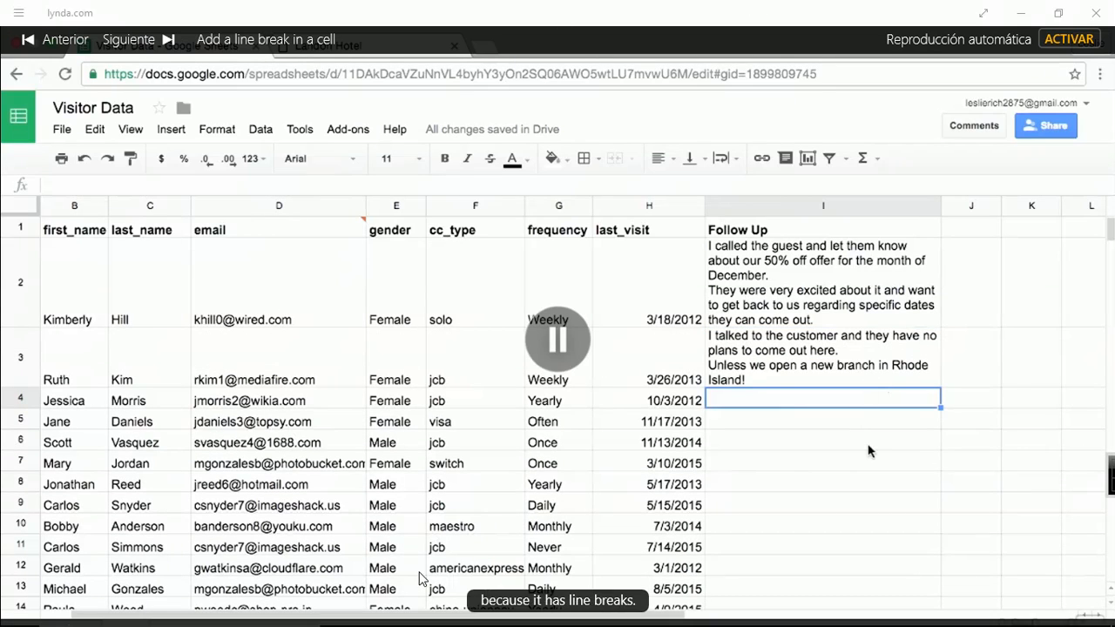
click(561, 357)
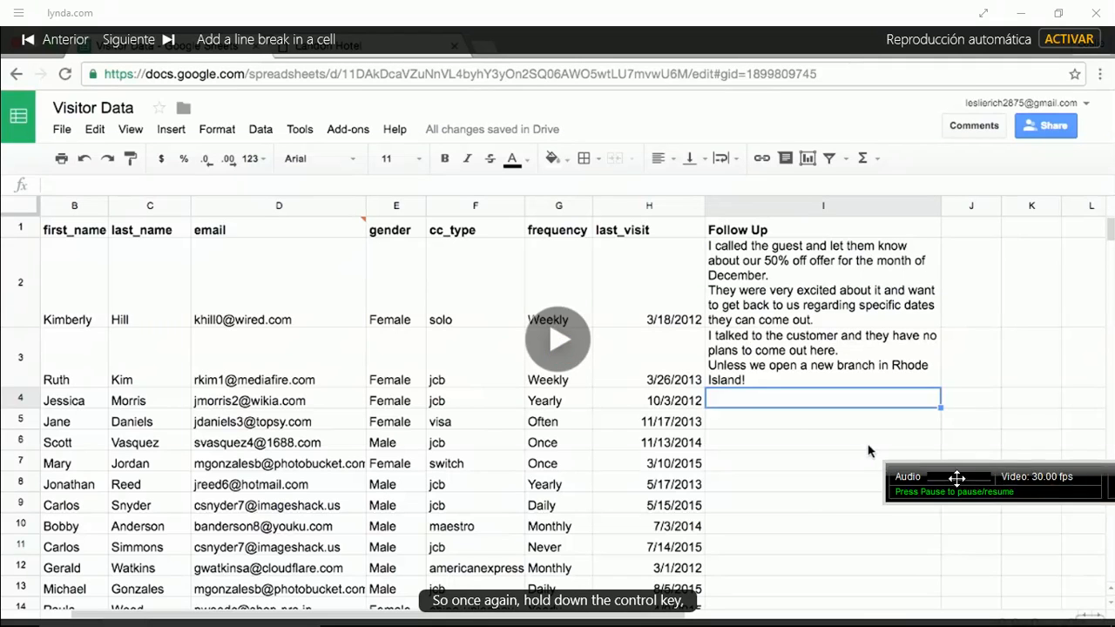